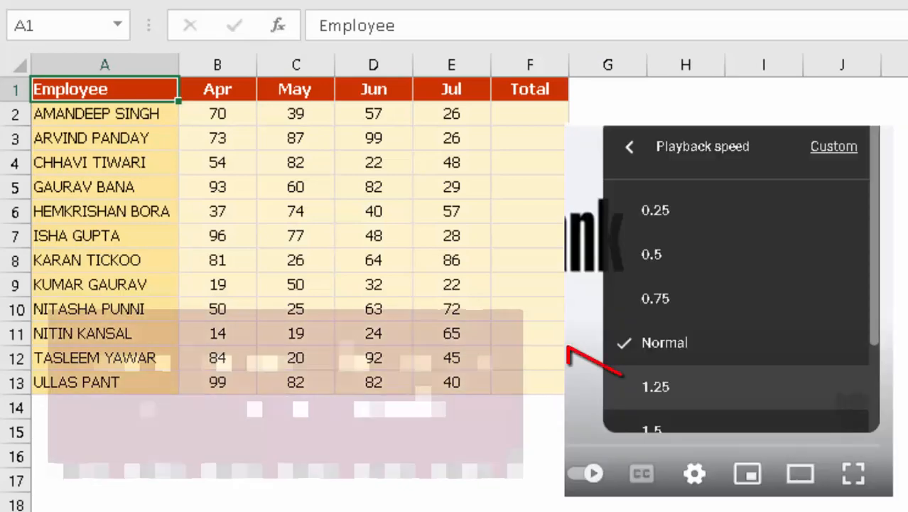
# Start an addition formula in the first employee's Total cell, F2, with =B2+C2+D2+
pyautogui.press('Down')
pyautogui.press('Right')
pyautogui.press('Right')
pyautogui.press('Right')
pyautogui.press('Right')
pyautogui.press('Right')
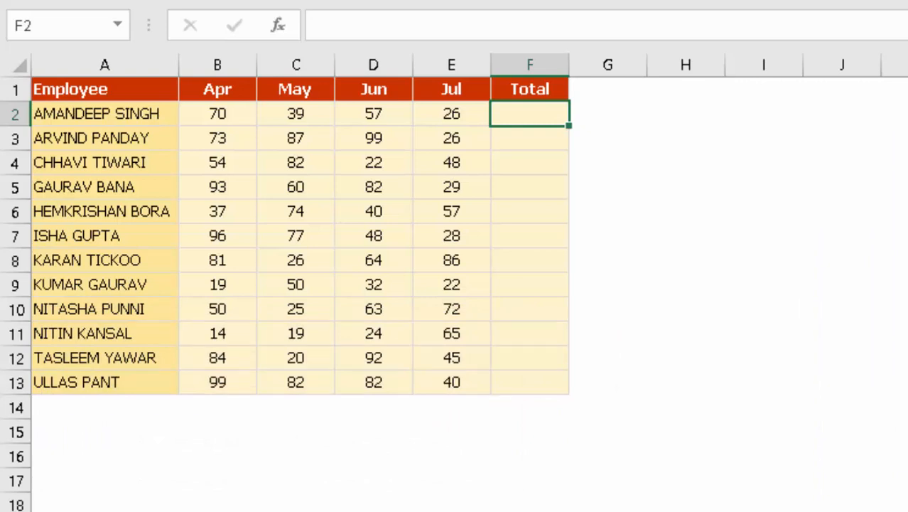
pyautogui.write('=')
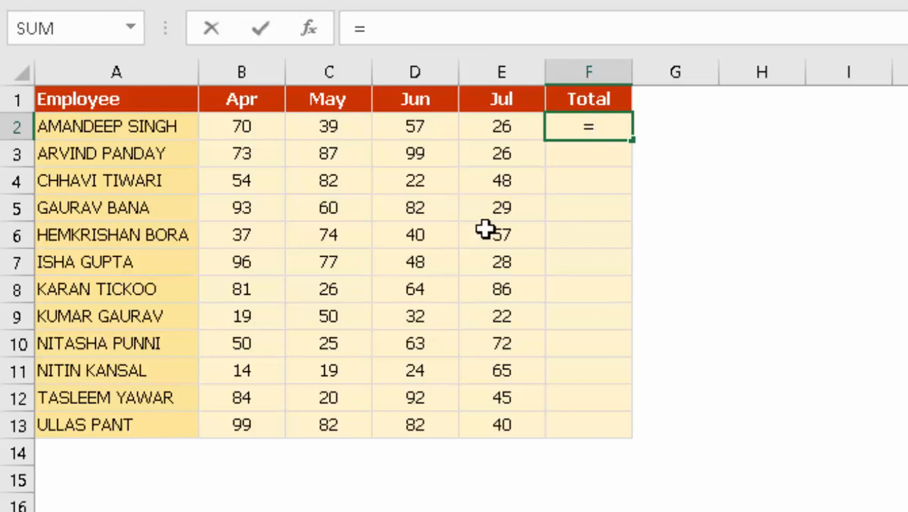
pyautogui.click(259, 130)
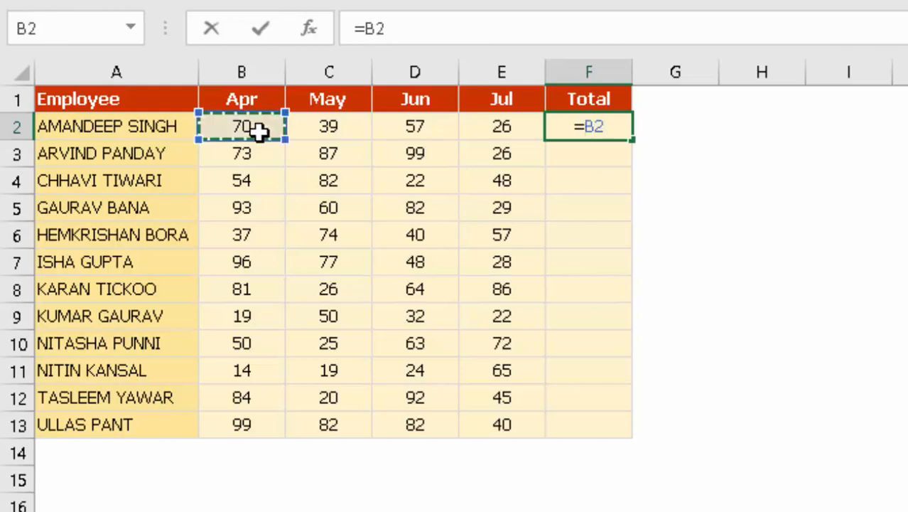
pyautogui.write('+')
pyautogui.click(330, 132)
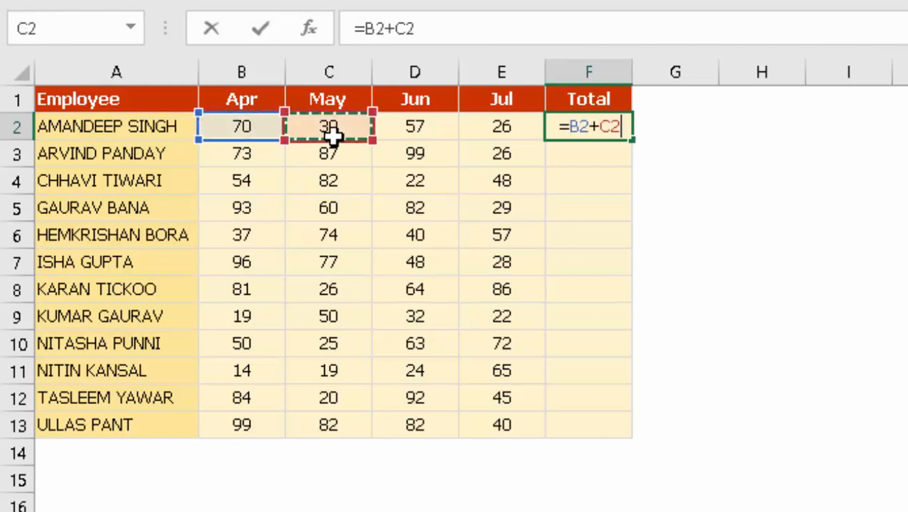
pyautogui.write('+')
pyautogui.click(416, 125)
pyautogui.write('+')
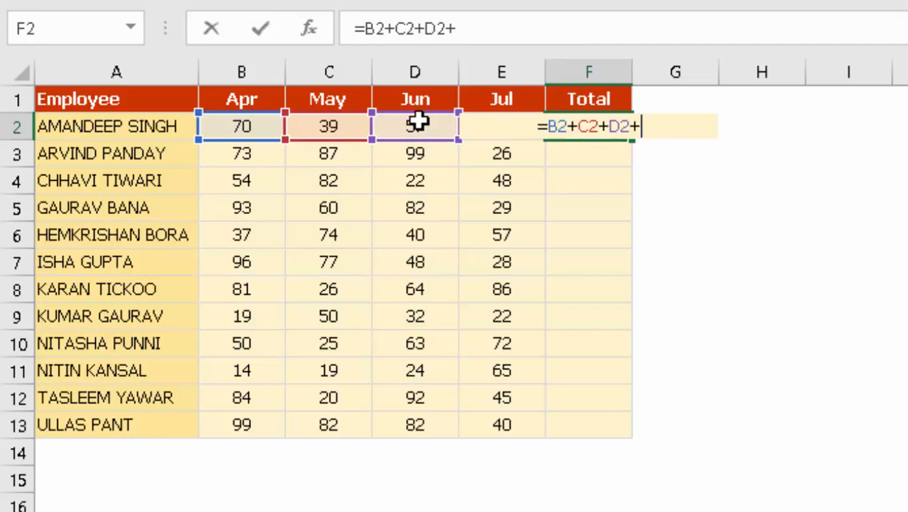
# Add the July cell E2 at both ends of the F2 formula and commit it as =E2+B2+C2+D2+E2
pyautogui.click(512, 135)
pyautogui.write('=')
pyautogui.click(502, 156)
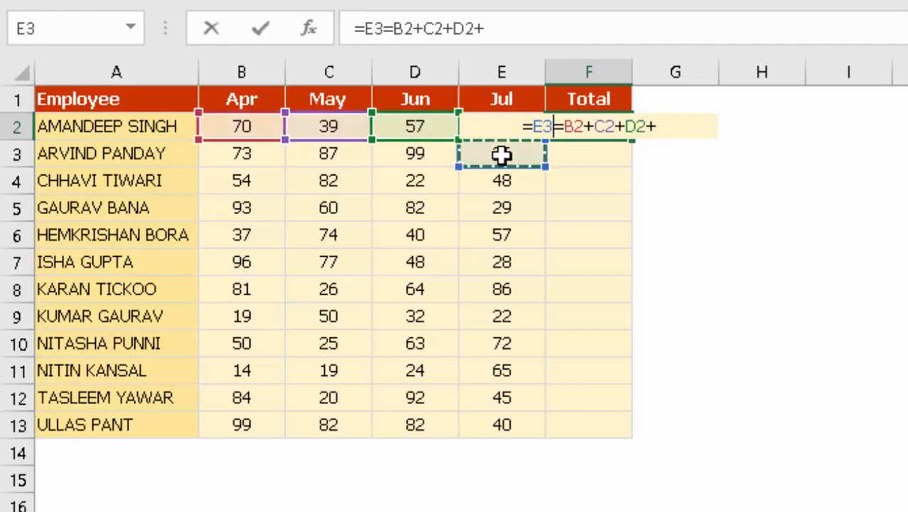
pyautogui.press('Up')
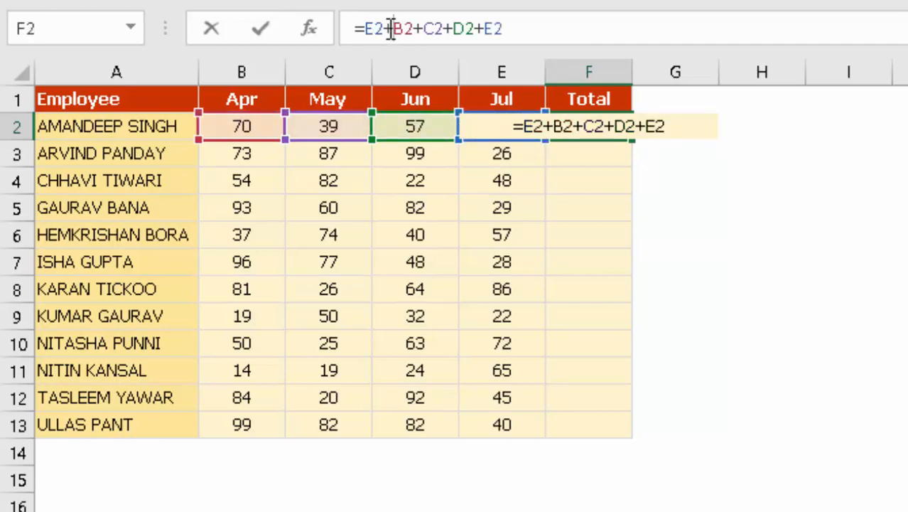
pyautogui.press('Return')
# Replace the last cell reference in the F2 formula with a manually entered e2
pyautogui.click(589, 126)
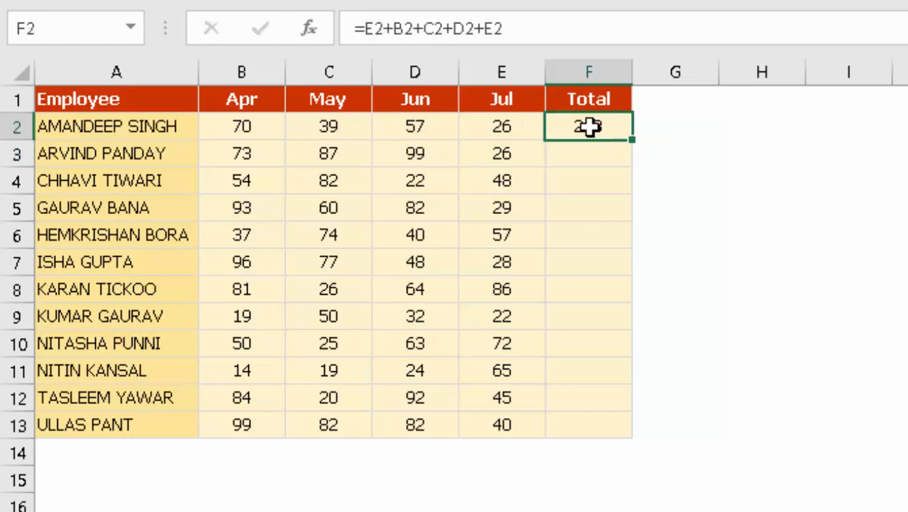
pyautogui.press('F2')
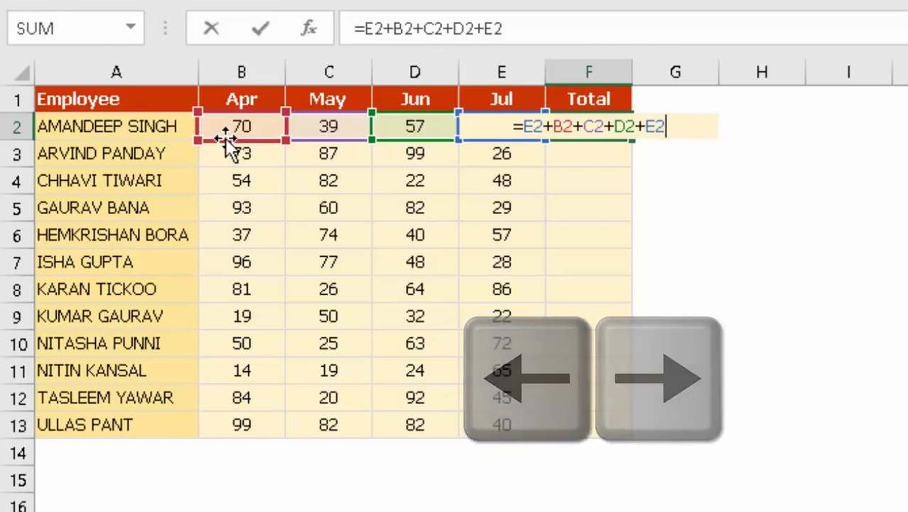
pyautogui.press('BackSpace')
pyautogui.press('BackSpace')
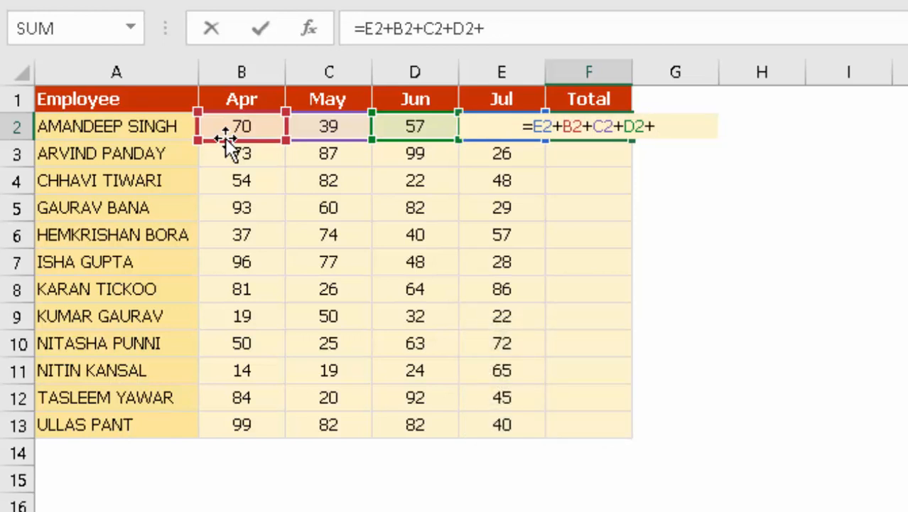
pyautogui.write('e2')
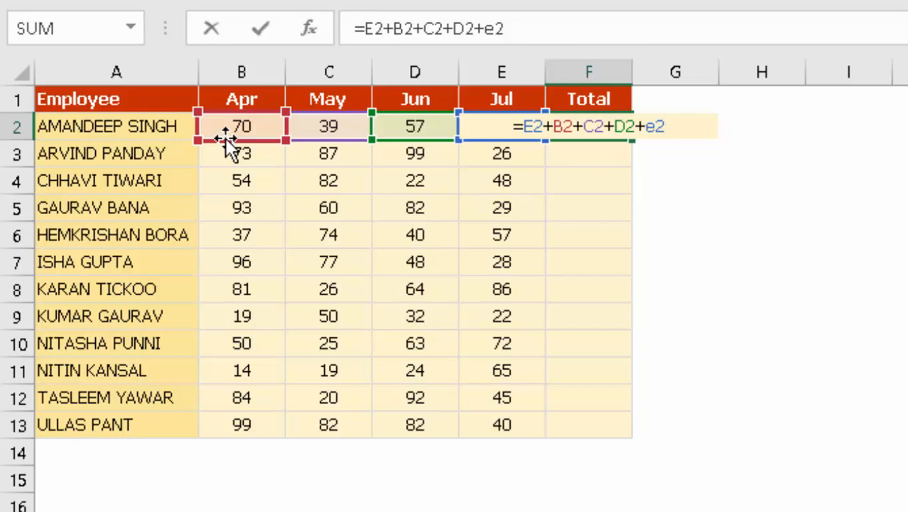
# Highlight column B and row 2 to see how cell addresses are formed, and view the formula in F2
pyautogui.click(227, 70)
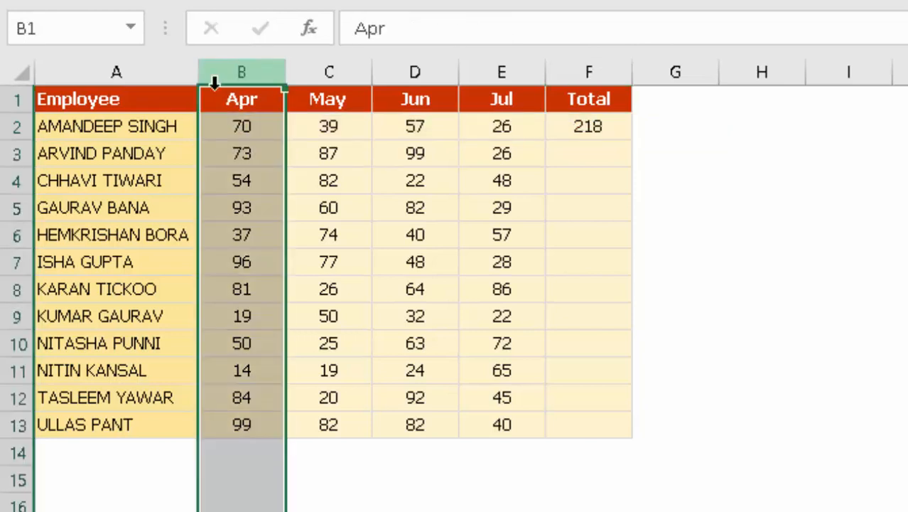
pyautogui.click(10, 126)
pyautogui.click(579, 126)
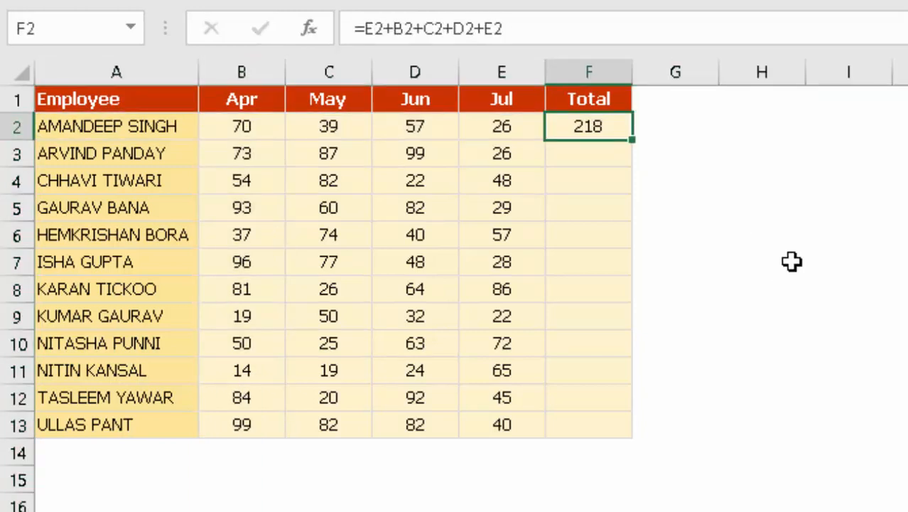
pyautogui.press('F2')
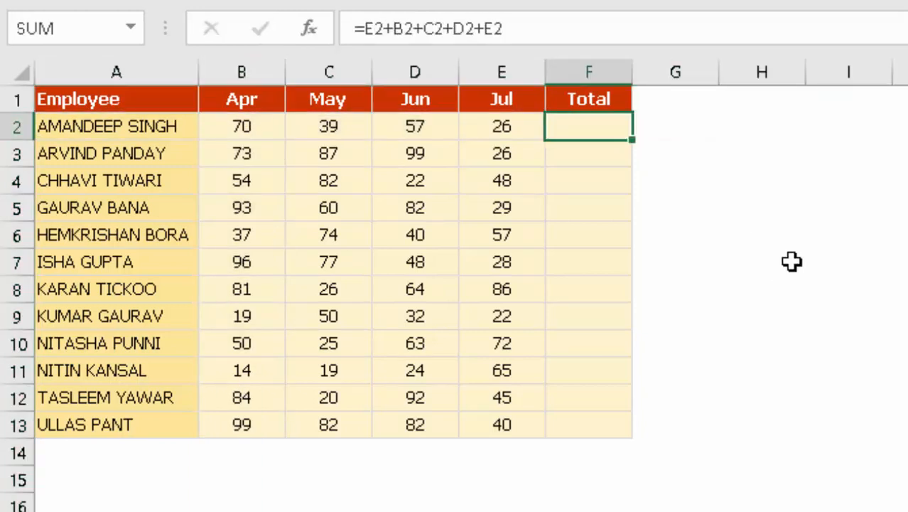
pyautogui.press('Escape')
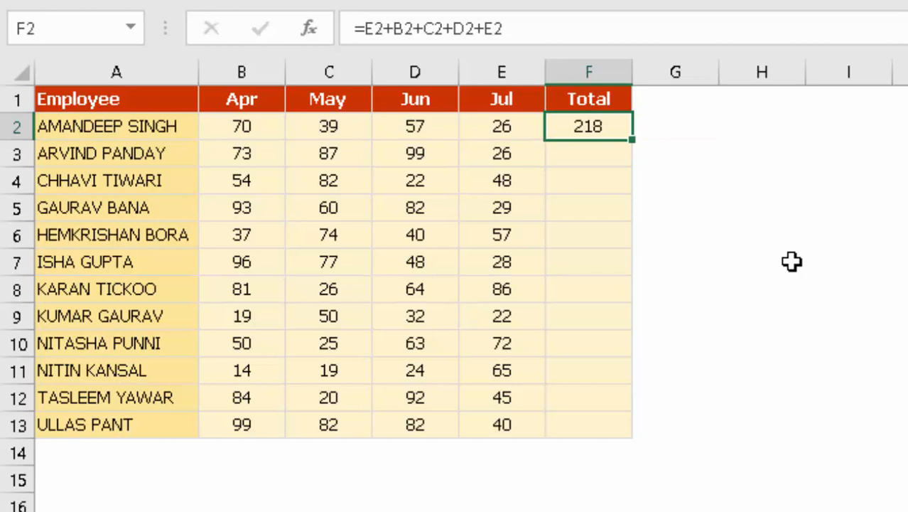
# Start a SUM formula in F2 over the April to July cells B2:E2
pyautogui.write('=sum')
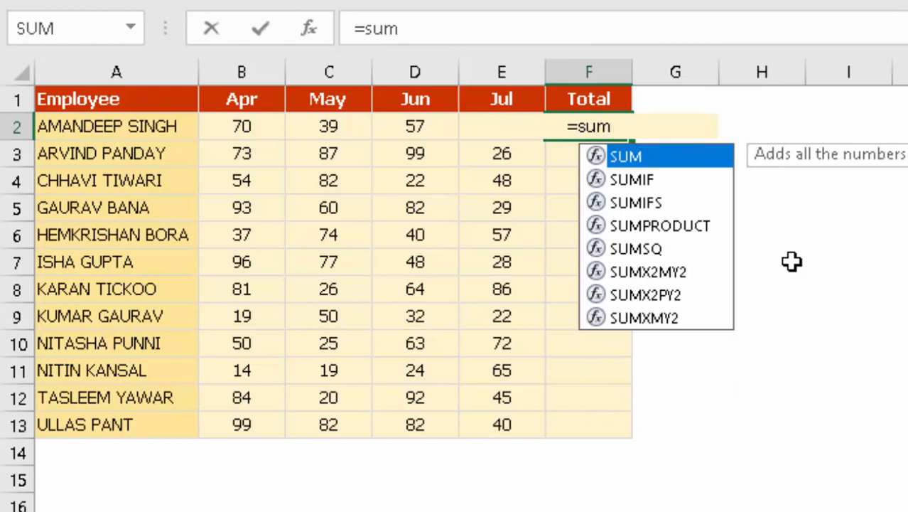
pyautogui.press('Tab')
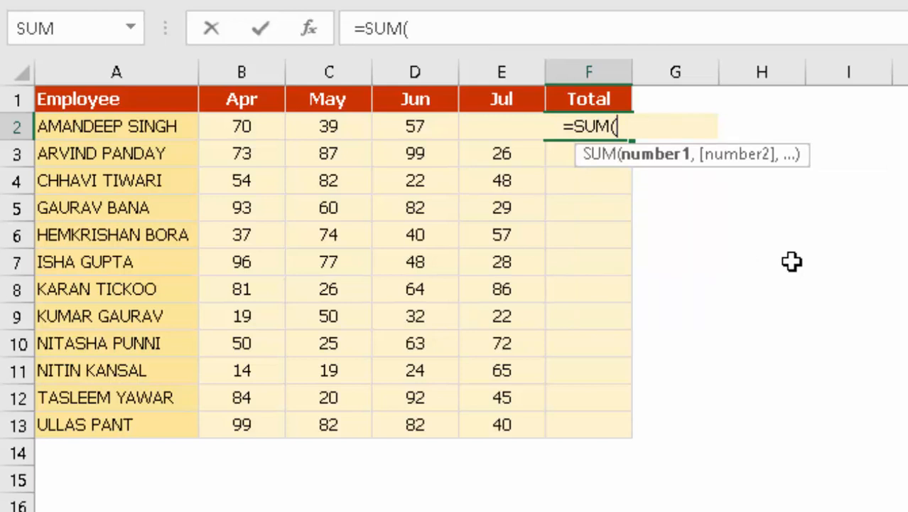
pyautogui.click(242, 125)
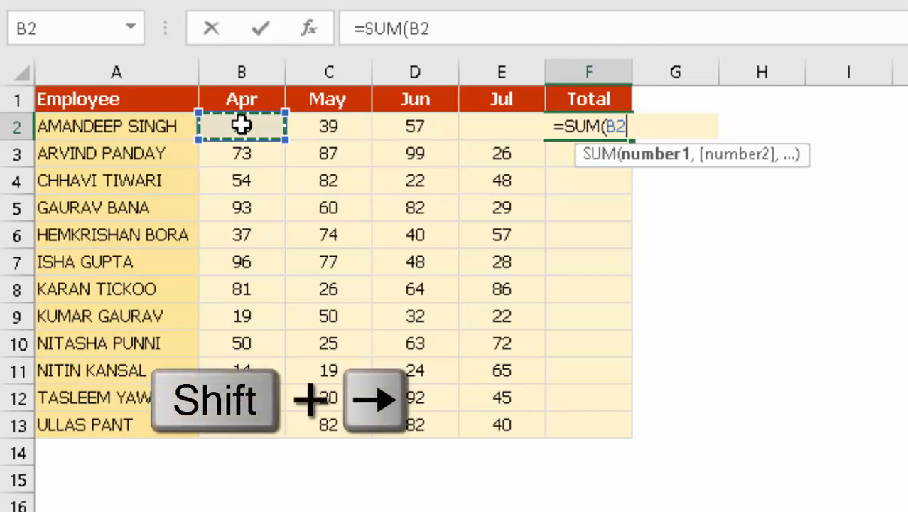
pyautogui.hotkey('shift', 'Right')
pyautogui.hotkey('shift', 'Right')
pyautogui.hotkey('shift', 'Right')
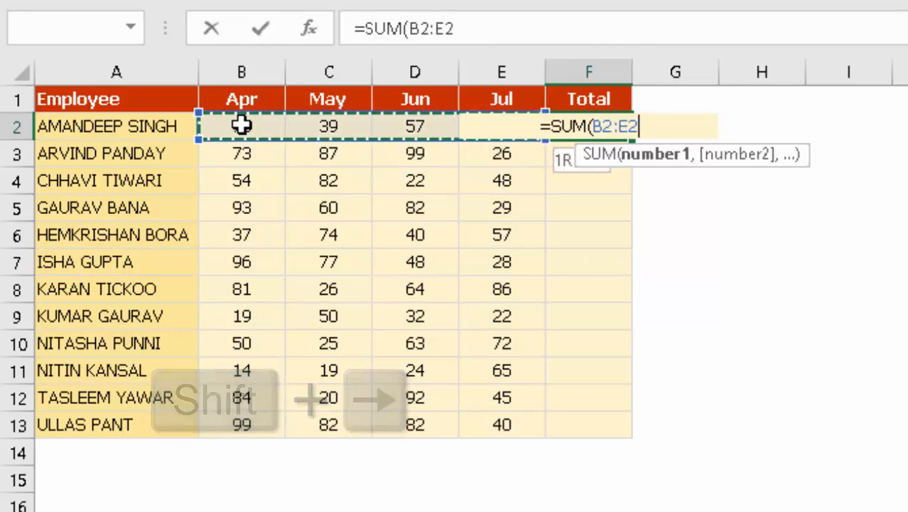
# Clear the SUM range, pick B2:E2 again on the sheet and commit the formula =SUM(B2:E2) in F2
pyautogui.press('BackSpace')
pyautogui.press('BackSpace')
pyautogui.press('BackSpace')
pyautogui.press('BackSpace')
pyautogui.press('BackSpace')
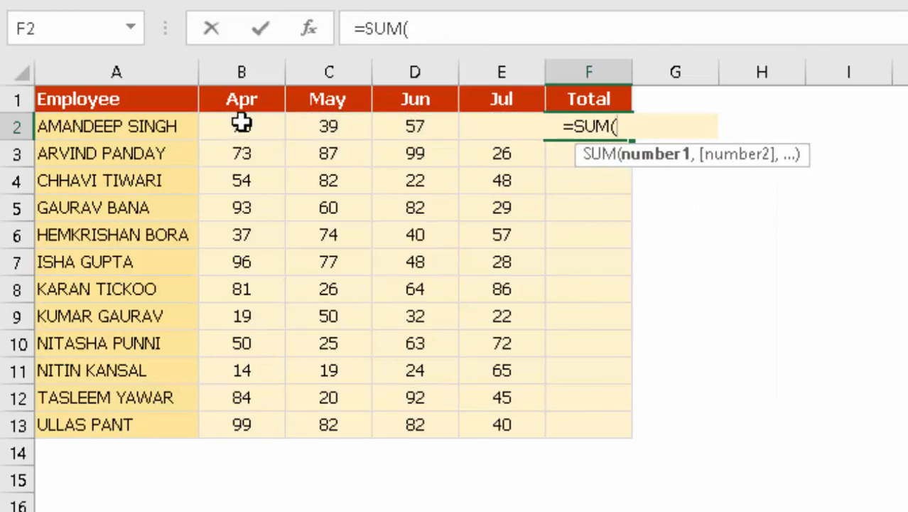
pyautogui.moveTo(242, 122); pyautogui.dragTo(487, 119)
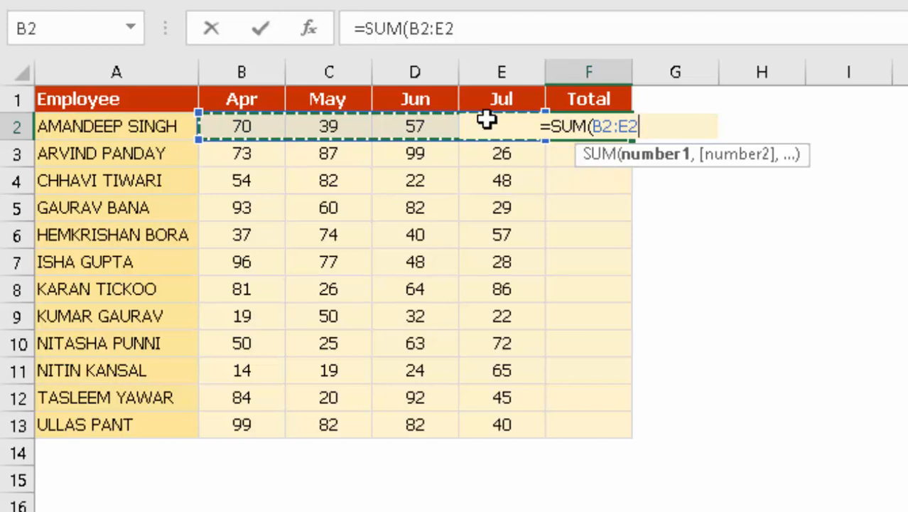
pyautogui.hotkey('ctrl', 'Return')
# Replace the SUM range in F2 with a manually entered b2:e2 and commit the formula
pyautogui.press('F2')
pyautogui.hotkey('shift', 'Left')
pyautogui.hotkey('shift', 'Left')
pyautogui.hotkey('shift', 'Left')
pyautogui.hotkey('shift', 'Left')
pyautogui.hotkey('shift', 'Left')
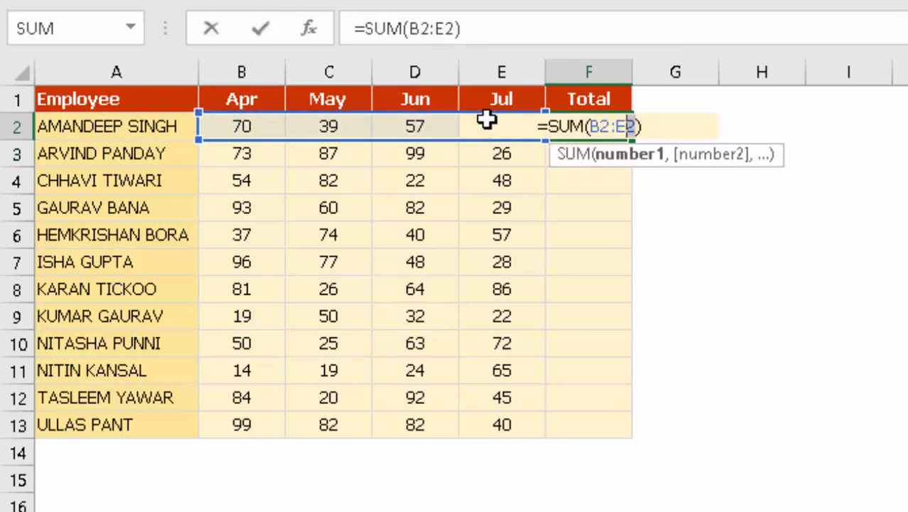
pyautogui.write('v')
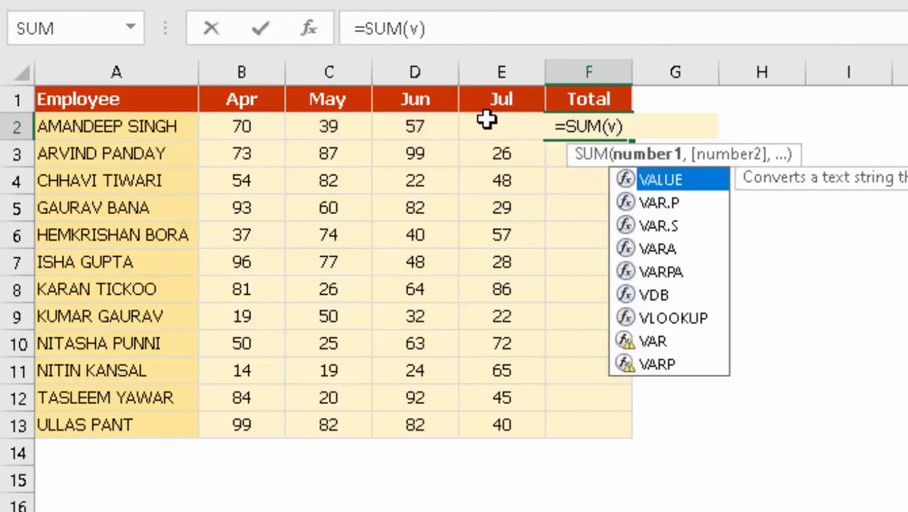
pyautogui.press('BackSpace')
pyautogui.write('b2:')
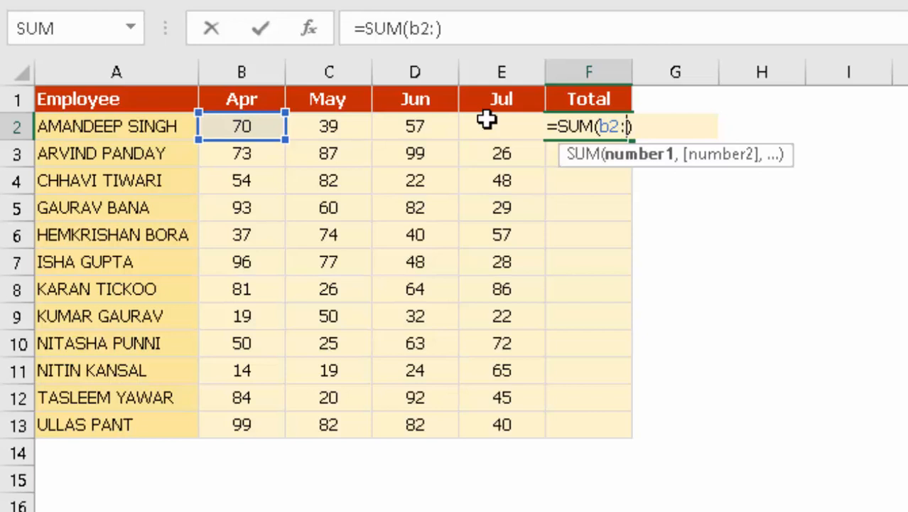
pyautogui.write('e2')
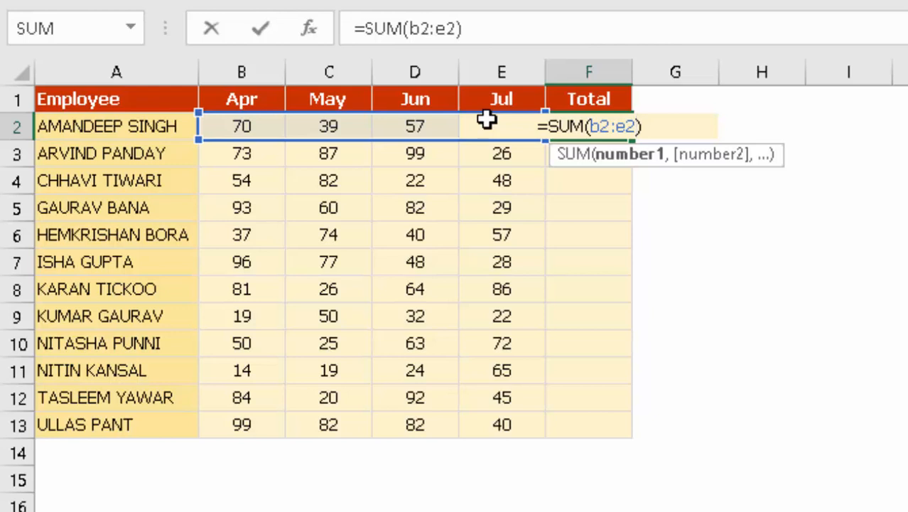
pyautogui.press('Return')
# Fill the SUM formula from F2 down through F13 so every employee gets a total
pyautogui.press('Up')
pyautogui.hotkey('shift', 'Down')
pyautogui.hotkey('shift', 'Down')
pyautogui.hotkey('shift', 'Down')
pyautogui.hotkey('shift', 'Down')
pyautogui.hotkey('shift', 'Down')
pyautogui.hotkey('shift', 'Down')
pyautogui.hotkey('shift', 'Down')
pyautogui.hotkey('shift', 'Down')
pyautogui.hotkey('shift', 'Down')
pyautogui.hotkey('shift', 'Down')
pyautogui.hotkey('shift', 'Down')
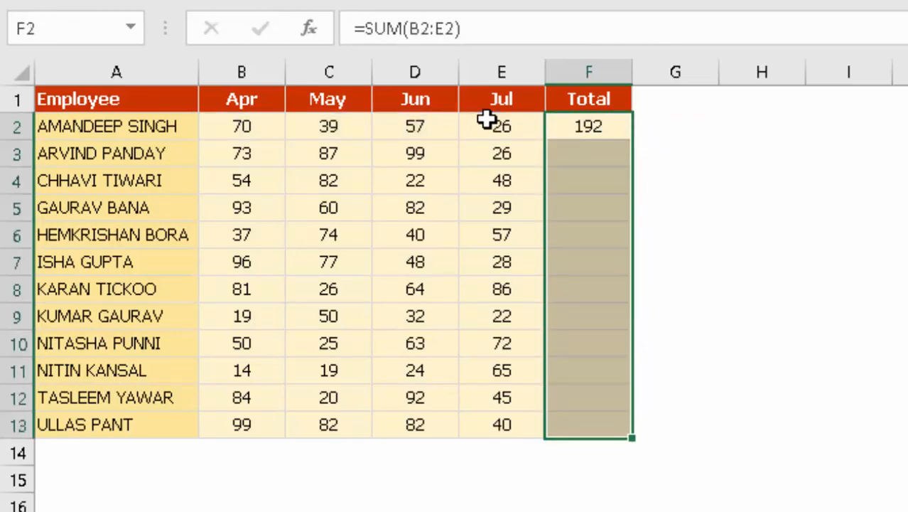
pyautogui.hotkey('ctrl', 'd')
# Look through the filled Total column and examine which cells the formula in F2 refers to
pyautogui.press('Down')
pyautogui.press('Down')
pyautogui.press('Down')
pyautogui.press('Down')
pyautogui.press('Down')
pyautogui.press('Down')
pyautogui.press('Down')
pyautogui.hotkey('ctrl', 'Up')
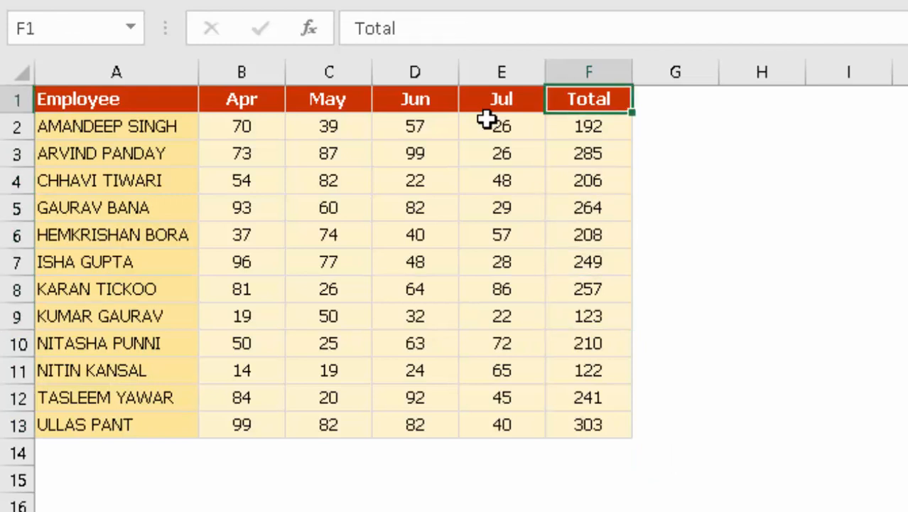
pyautogui.press('Down')
pyautogui.press('F2')
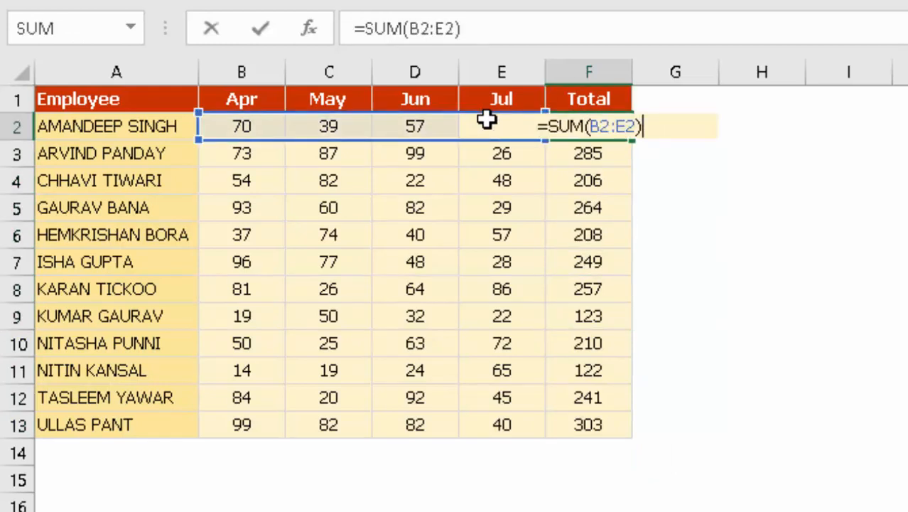
pyautogui.press('Escape')
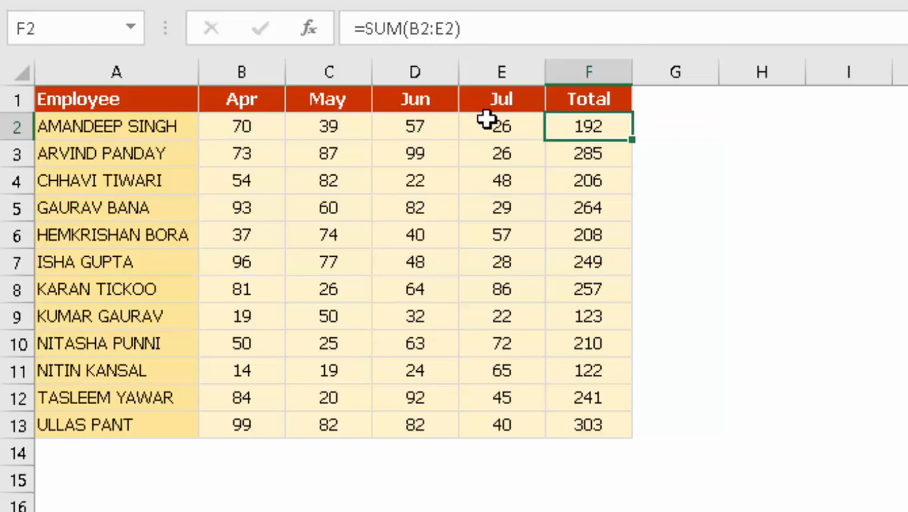
pyautogui.write('c')
pyautogui.press('Escape')
pyautogui.hotkey('ctrl', 'c')
pyautogui.press('Down')
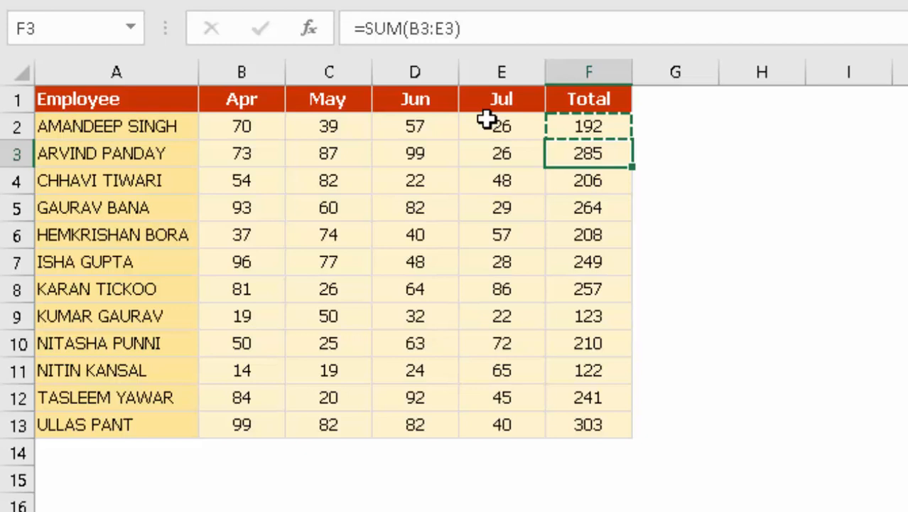
pyautogui.press('Escape')
# Examine the start and end cell references inside the SUM formula in F2
pyautogui.press('Up')
pyautogui.press('F2')
pyautogui.press('Left')
pyautogui.press('Left')
pyautogui.press('Left')
pyautogui.press('Left')
pyautogui.press('Left')
pyautogui.press('Left')
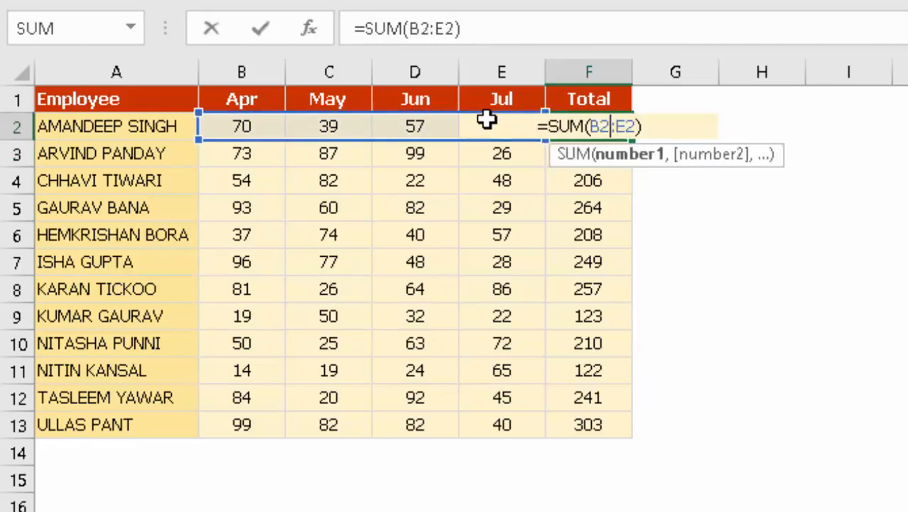
pyautogui.press('Right')
pyautogui.press('Right')
pyautogui.press('Right')
pyautogui.press('Right')
pyautogui.press('Right')
pyautogui.press('Right')
pyautogui.press('Return')
# Examine the SUM formula's references in F3 and compare them with those in F2
pyautogui.press('F2')
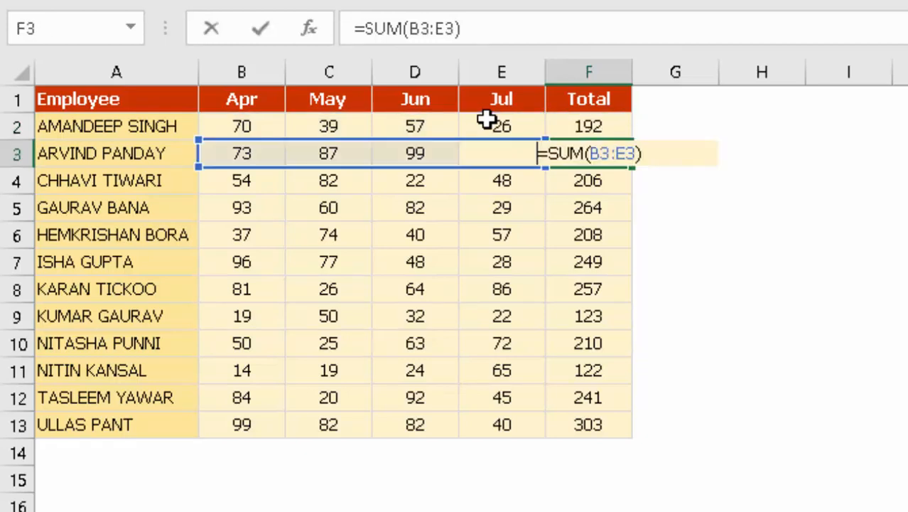
pyautogui.press('Left')
pyautogui.press('Right')
pyautogui.press('Escape')
pyautogui.press('Up')
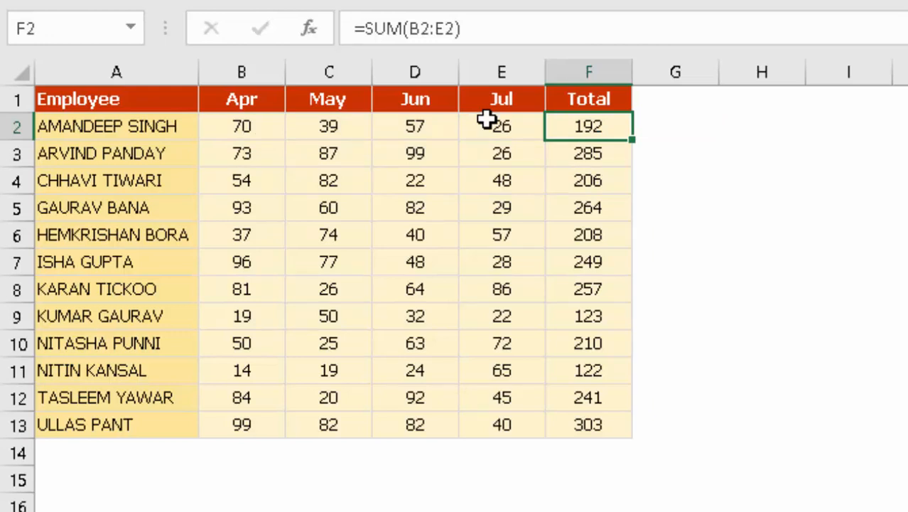
pyautogui.press('Down')
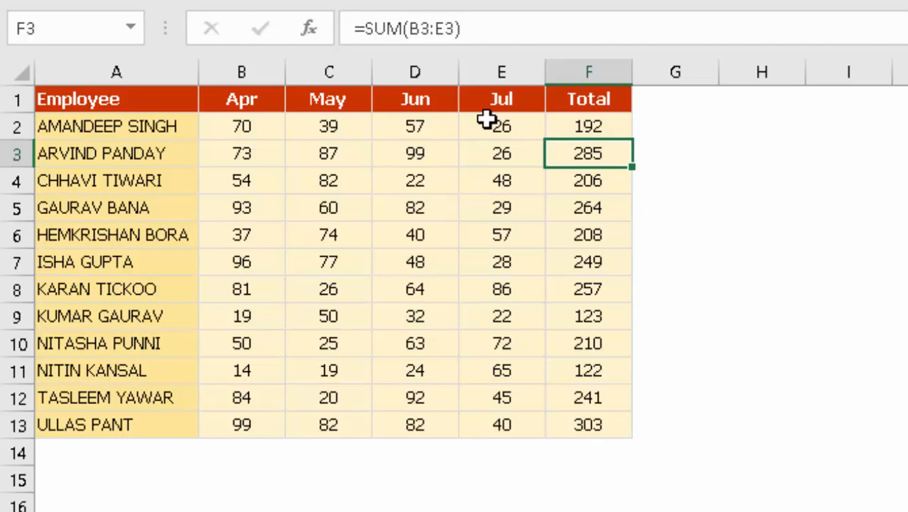
pyautogui.press('Up')
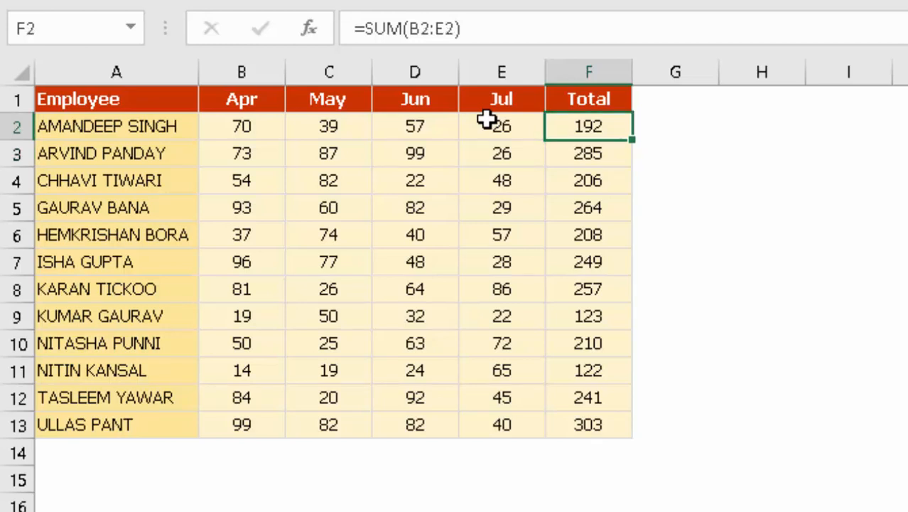
# Check the SUM formula in F3 against the one in F2 and return to F2
pyautogui.press('Down')
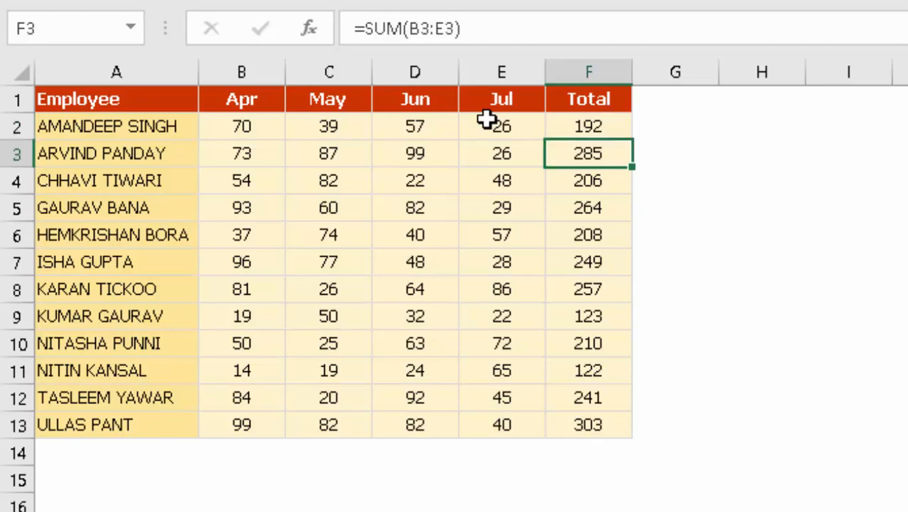
pyautogui.press('F2')
pyautogui.press('Return')
pyautogui.press('Up')
pyautogui.press('Up')
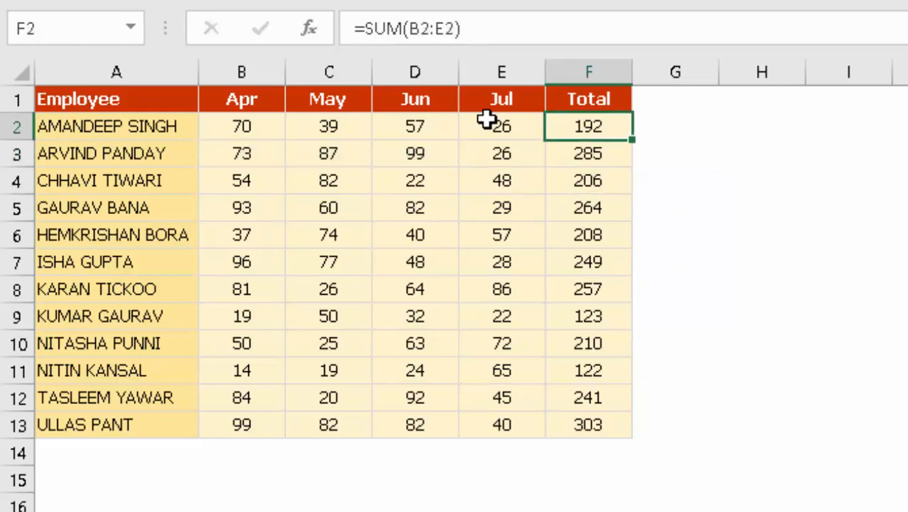
# Copy the SUM formula from F2 into the empty cell F15 below the table
pyautogui.hotkey('ctrl', 'c')
pyautogui.press('Down')
pyautogui.press('Down')
pyautogui.press('Down')
pyautogui.press('Down')
pyautogui.press('Down')
pyautogui.press('Down')
pyautogui.press('Down')
pyautogui.press('Down')
pyautogui.press('Down')
pyautogui.press('Down')
pyautogui.press('Down')
pyautogui.press('Down')
pyautogui.press('Down')
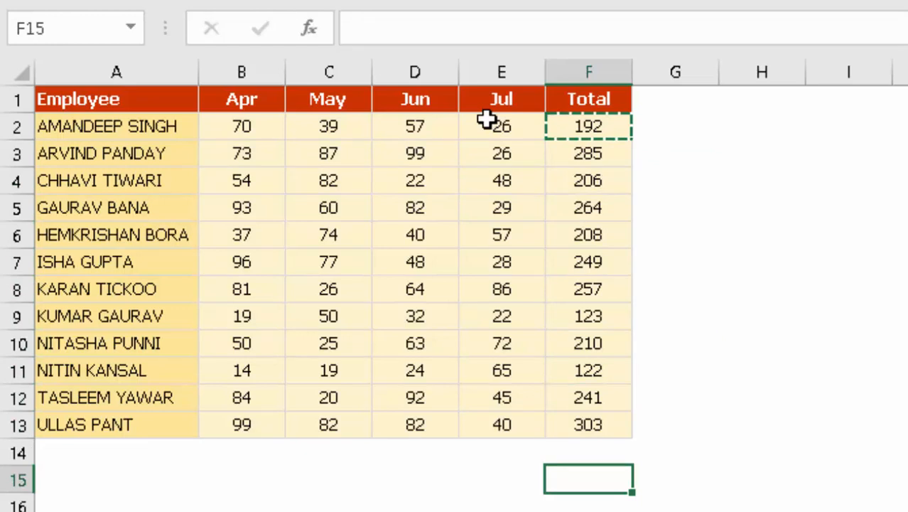
pyautogui.press('Return')
# Examine which cells the copied SUM formula in F15 refers to, leaving it unedited
pyautogui.press('F2')
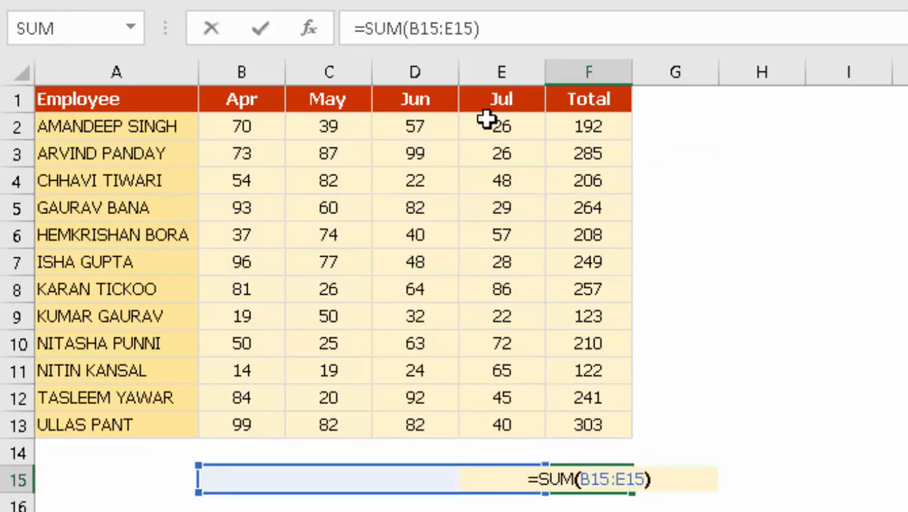
pyautogui.press('Left')
pyautogui.press('Left')
pyautogui.press('Left')
pyautogui.press('Left')
pyautogui.press('Left')
pyautogui.press('Left')
pyautogui.press('Escape')
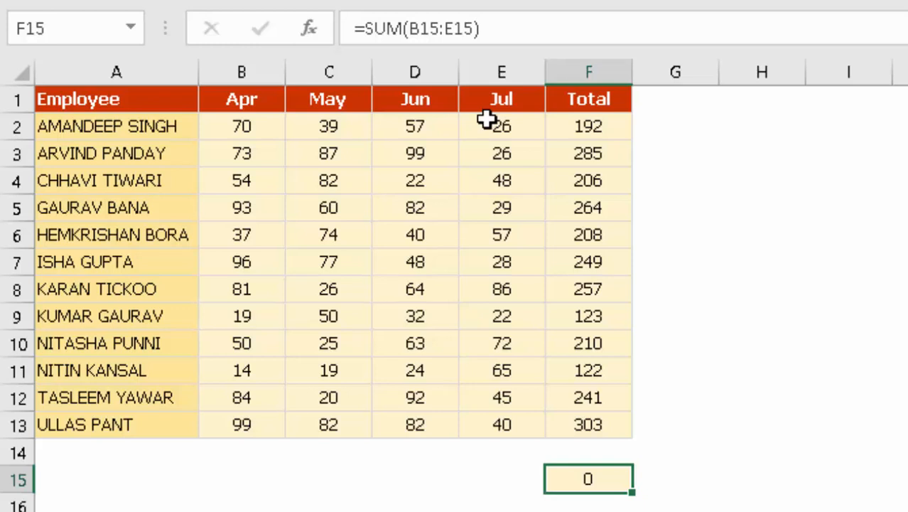
# Delete the copied SUM formula from F15
pyautogui.press('Up')
pyautogui.press('Down')
pyautogui.press('Delete')
pyautogui.press('Up')
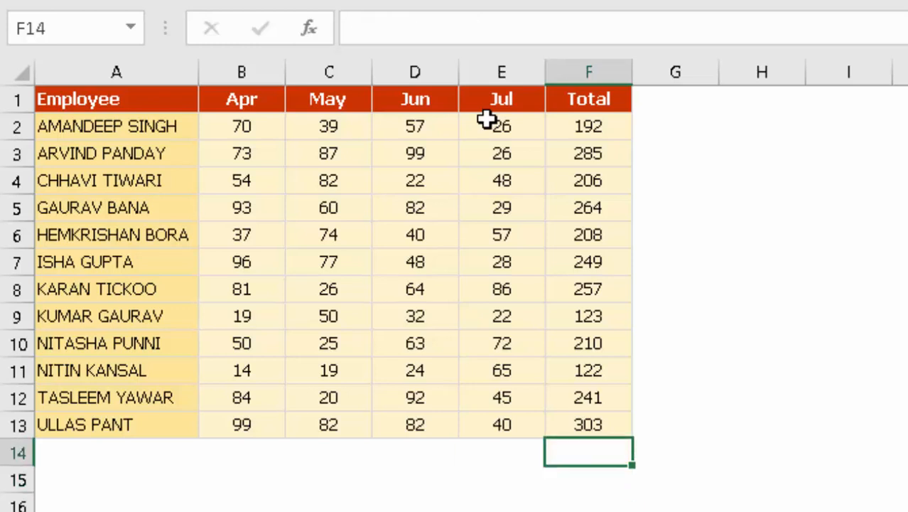
# Compare the SUM formulas in the Total column from F2 down to F7 and return to F2
pyautogui.hotkey('ctrl', 'Up')
pyautogui.hotkey('ctrl', 'Up')
pyautogui.press('Down')
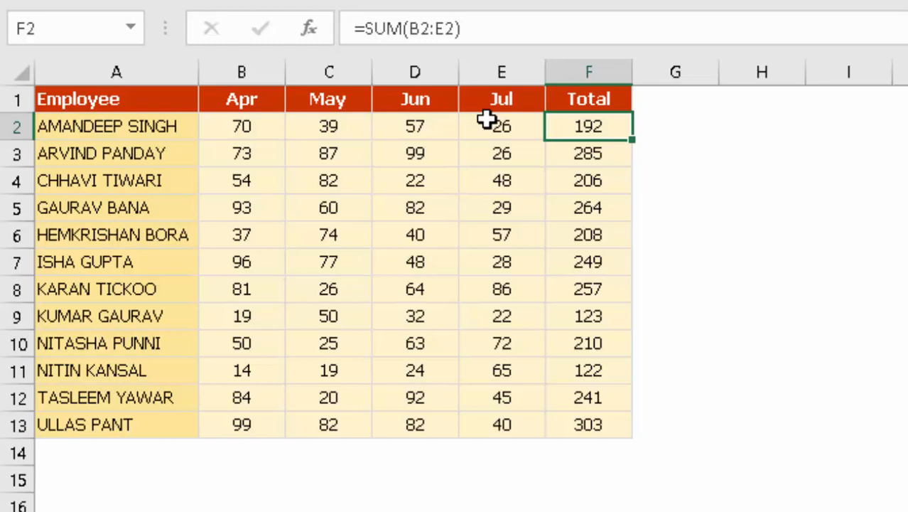
pyautogui.press('Down')
pyautogui.press('Down')
pyautogui.press('Down')
pyautogui.press('Down')
pyautogui.press('Down')
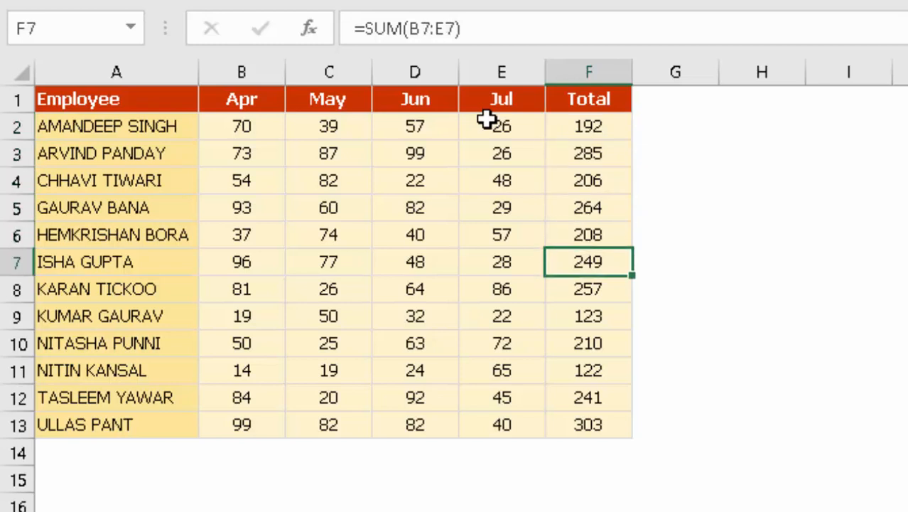
pyautogui.press('Up')
pyautogui.press('Up')
pyautogui.press('Up')
pyautogui.press('Up')
pyautogui.press('Up')
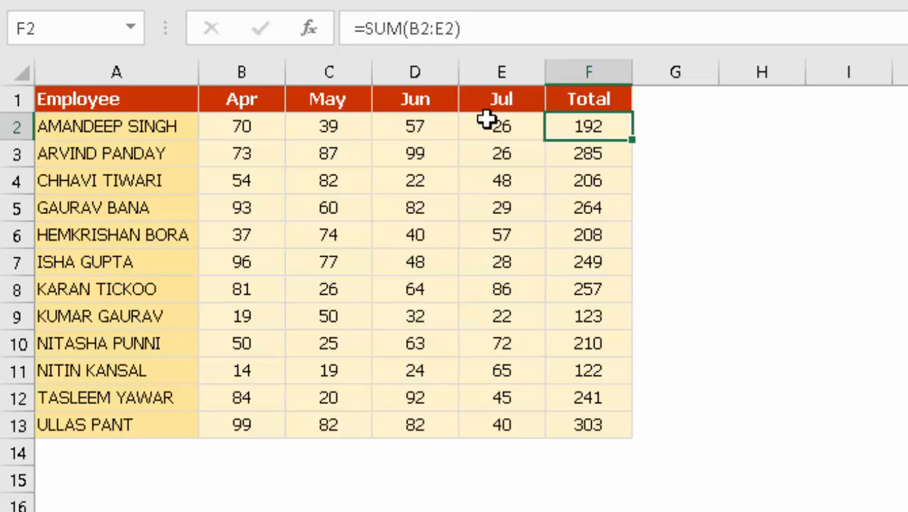
# Copy the SUM formula from F2 one column across into G2
pyautogui.hotkey('ctrl', 'c')
pyautogui.press('Right')
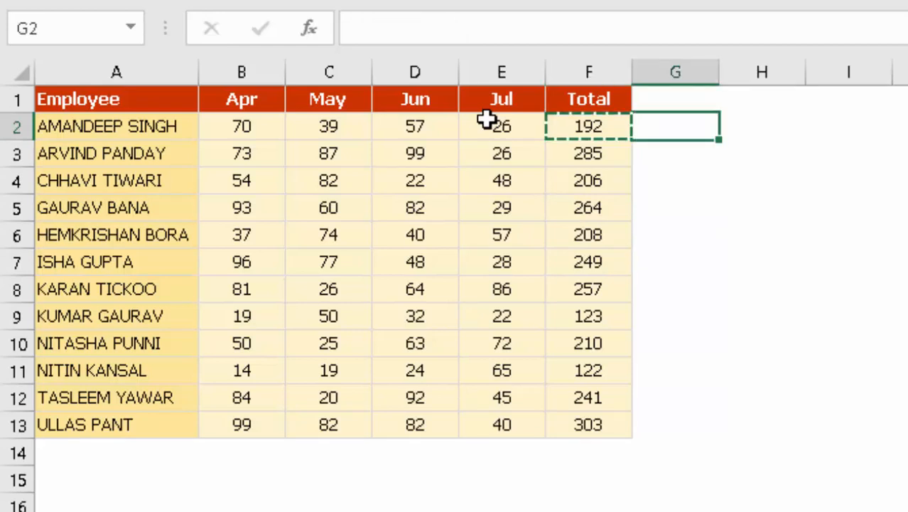
pyautogui.hotkey('ctrl', 'v')
# Examine the references of the copied formula in G2 and compare them with those in F2
pyautogui.press('F2')
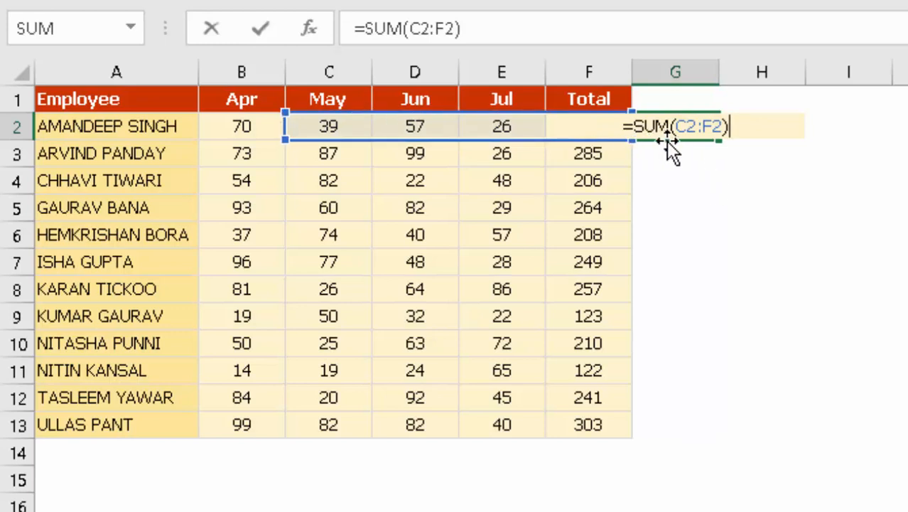
pyautogui.press('Escape')
pyautogui.press('Left')
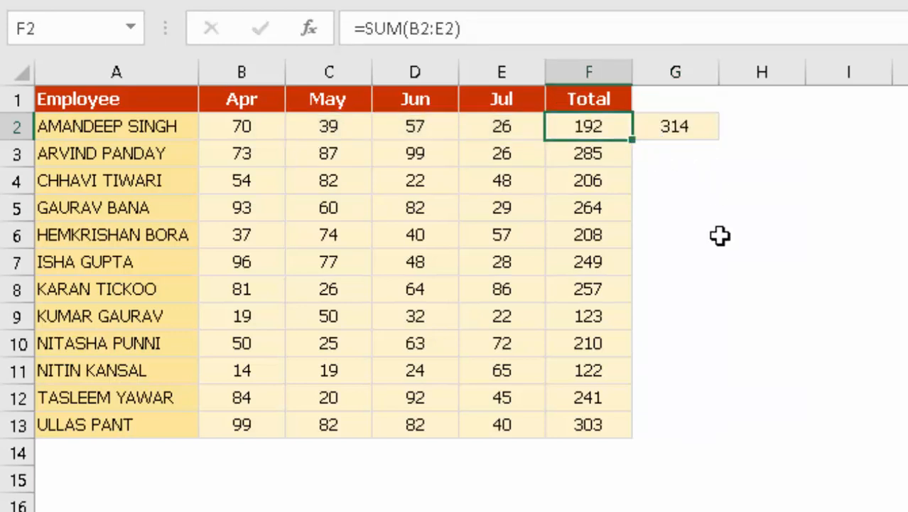
pyautogui.press('Right')
pyautogui.press('F2')
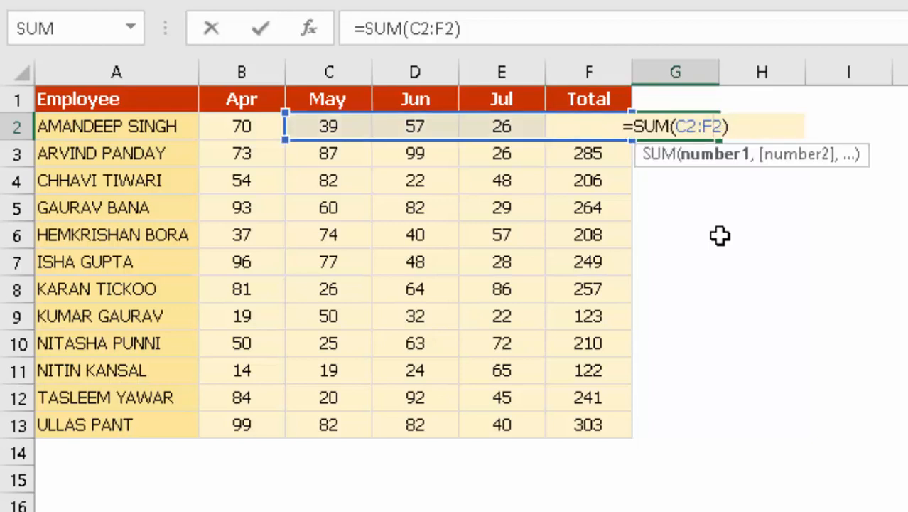
pyautogui.press('Escape')
pyautogui.press('Right')
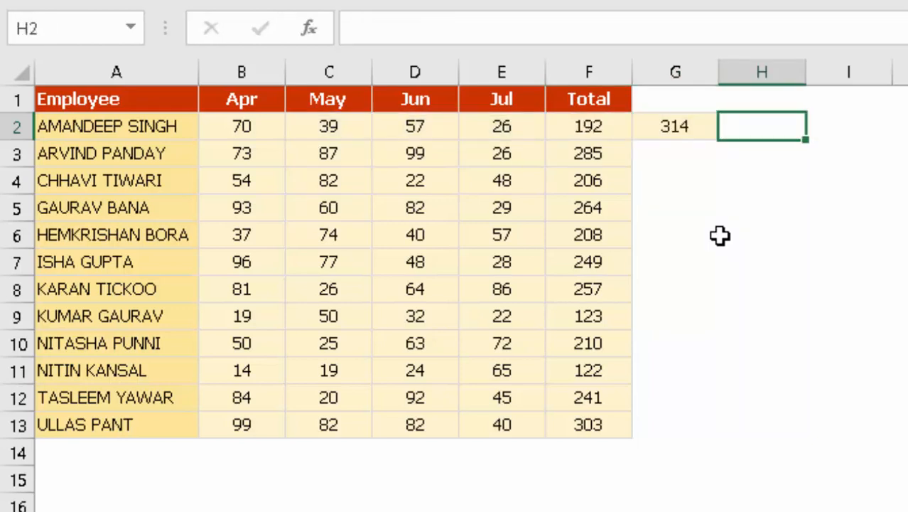
pyautogui.press('Left')
pyautogui.press('Left')
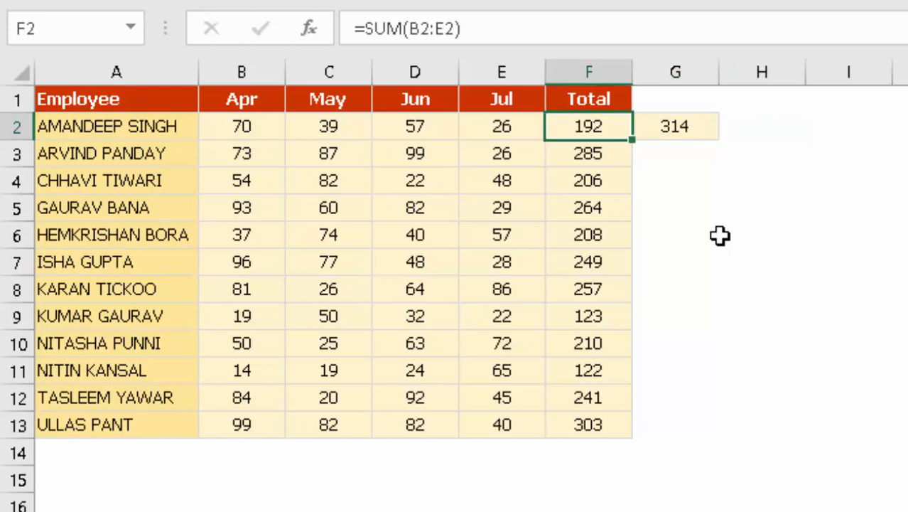
pyautogui.write('c')
pyautogui.press('Right')
pyautogui.press('Right')
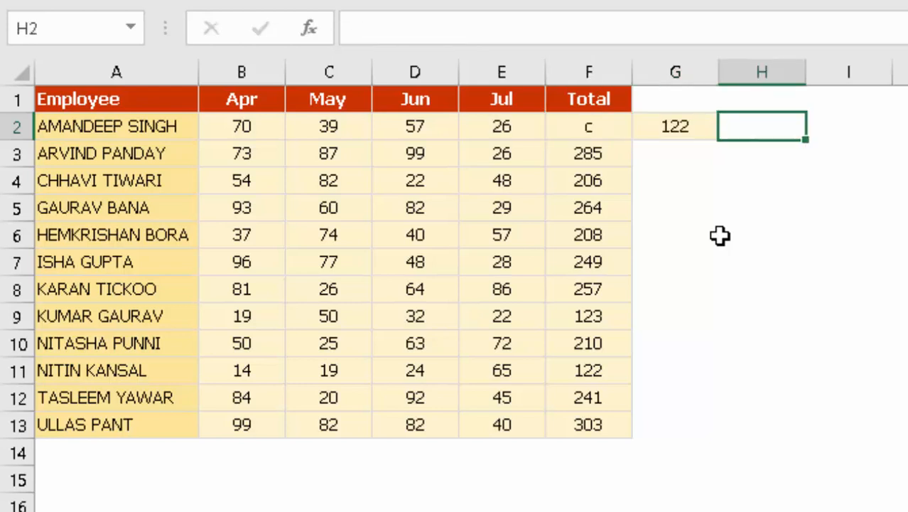
pyautogui.hotkey('ctrl', 'z')
# Copy the SUM formula from F2 three columns across into I2
pyautogui.hotkey('ctrl', 'c')
pyautogui.press('Right')
pyautogui.press('Right')
pyautogui.press('Right')
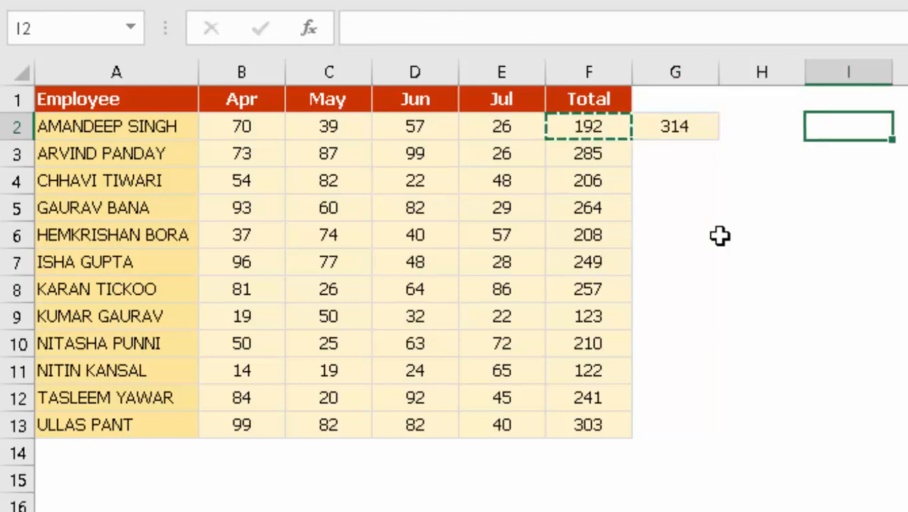
pyautogui.press('Return')
# Compare the formulas in G2 and I2 and go through the row 2 cells back to B2
pyautogui.press('Left')
pyautogui.press('Left')
pyautogui.press('Right')
pyautogui.press('Right')
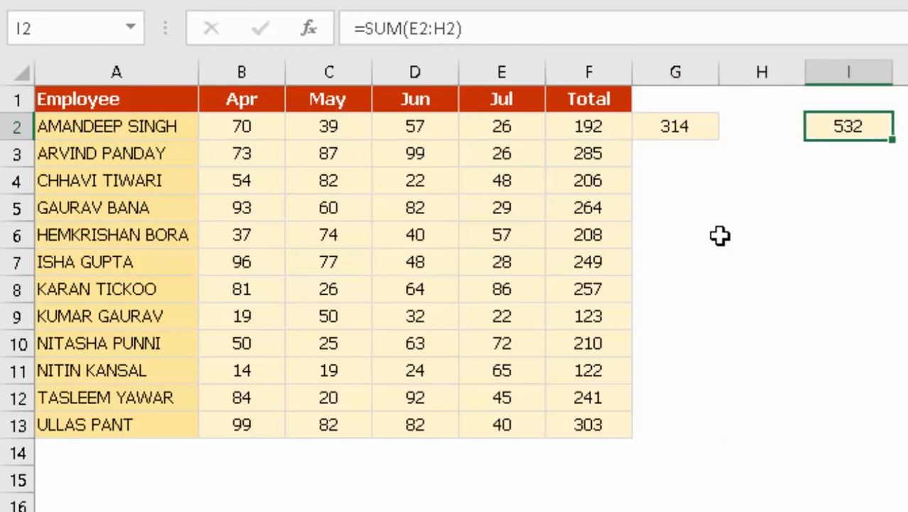
pyautogui.press('Left')
pyautogui.press('Left')
pyautogui.press('Left')
pyautogui.press('Left')
pyautogui.press('Left')
pyautogui.press('Left')
pyautogui.press('Left')
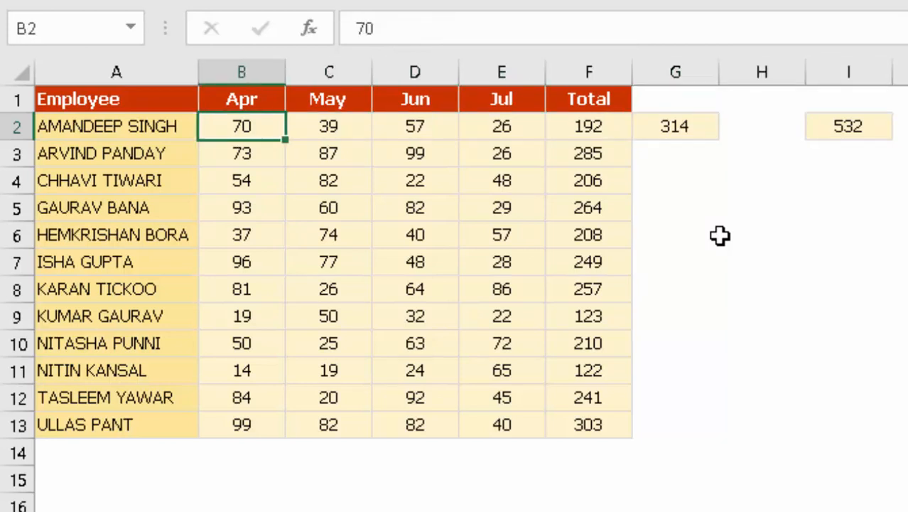
# Return along row 2 to I2 and examine which cells its SUM formula refers to
pyautogui.press('Right')
pyautogui.press('Right')
pyautogui.press('Right')
pyautogui.press('Right')
pyautogui.press('Right')
pyautogui.press('Right')
pyautogui.press('Right')
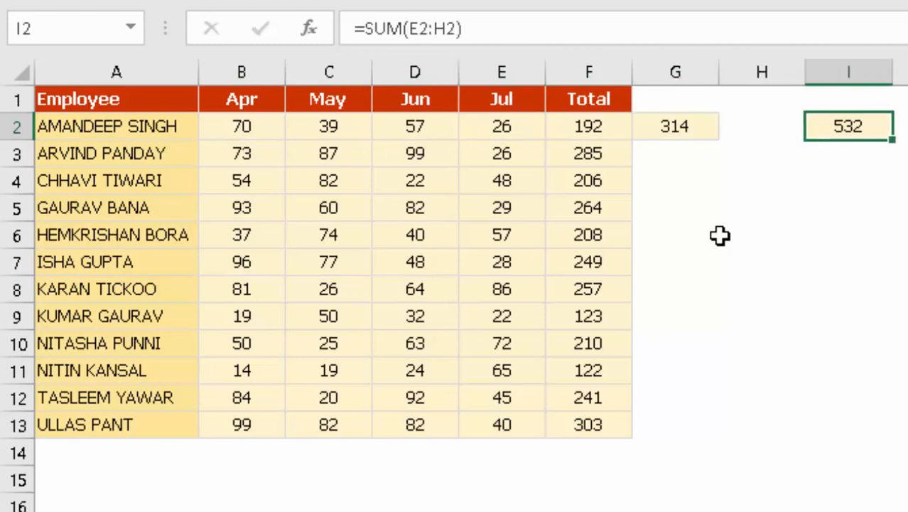
pyautogui.press('F2')
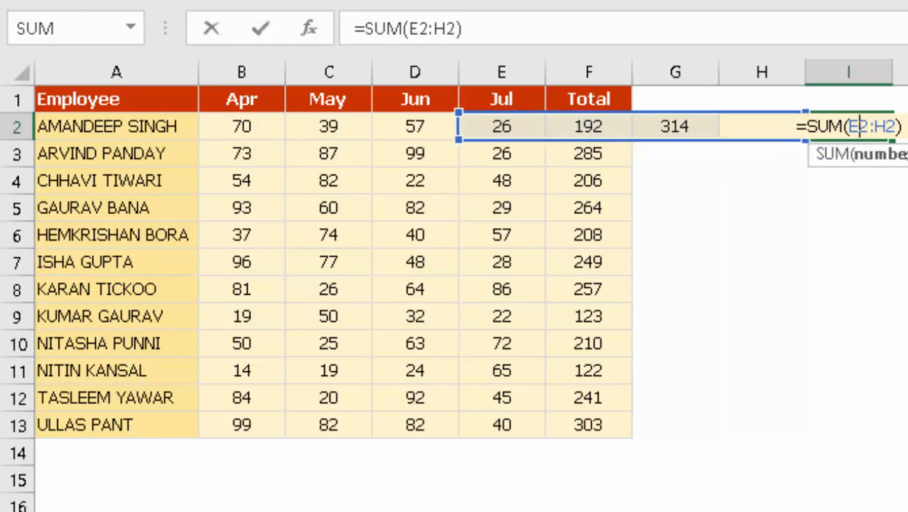
pyautogui.hotkey('ctrl', 'Return')
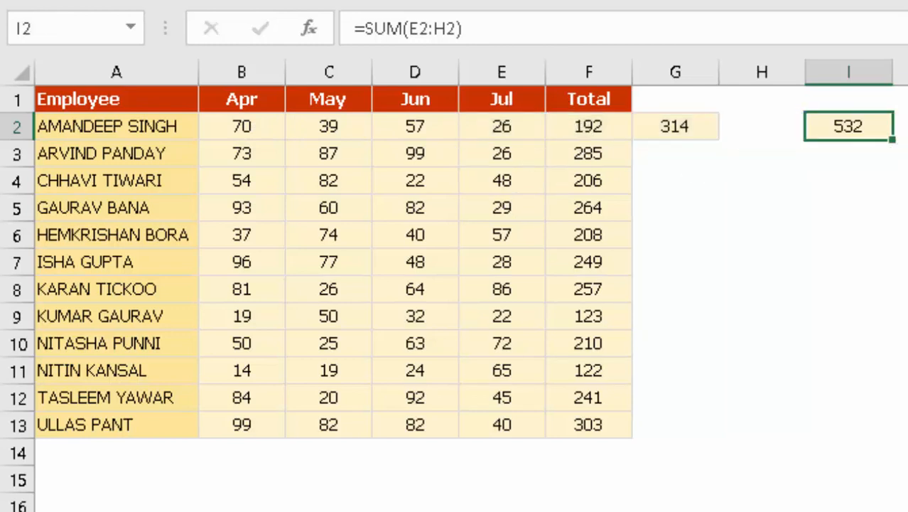
# Clear all contents and formatting from G2:I2
pyautogui.press('Left')
pyautogui.press('Left')
pyautogui.hotkey('shift', 'Right')
pyautogui.hotkey('shift', 'Right')
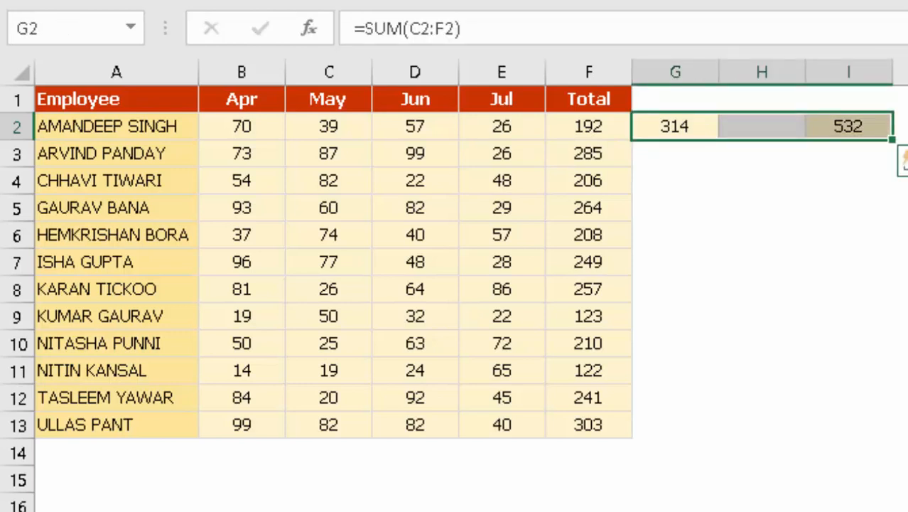
pyautogui.press('Down')
pyautogui.press('Up')
pyautogui.hotkey('shift', 'Right')
pyautogui.hotkey('shift', 'Right')
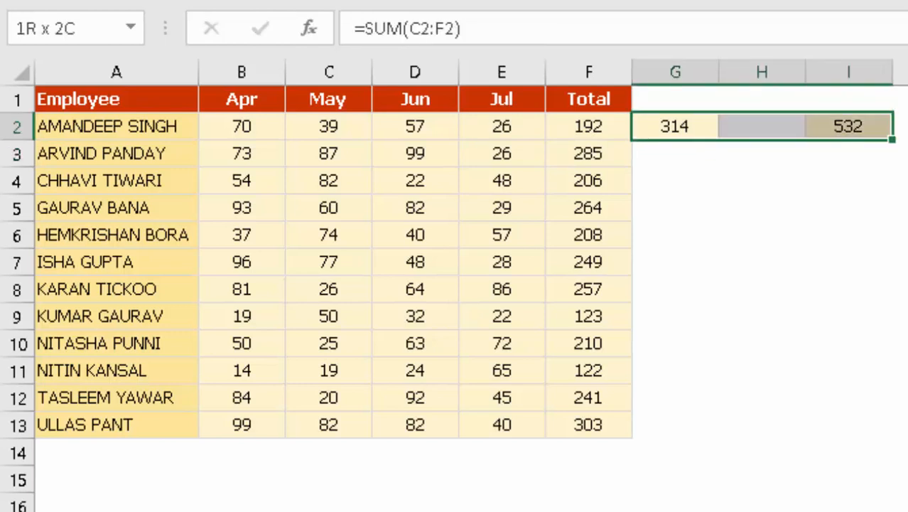
pyautogui.hotkey('alt', 'h')
pyautogui.press('e')
pyautogui.press('a')
# Make the start reference in F2's SUM formula absolute so that it reads =SUM($B$2:E2)
pyautogui.press('Down')
pyautogui.press('Left')
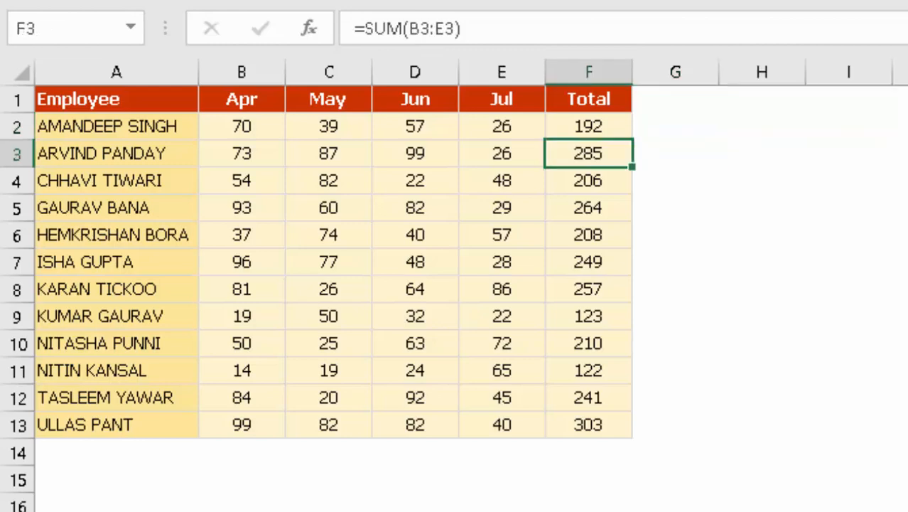
pyautogui.press('Up')
pyautogui.press('F2')
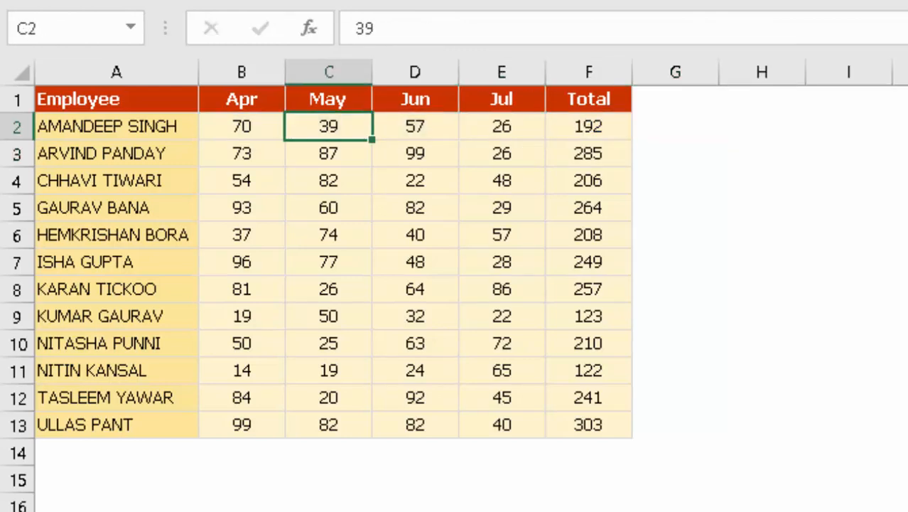
pyautogui.press('Right')
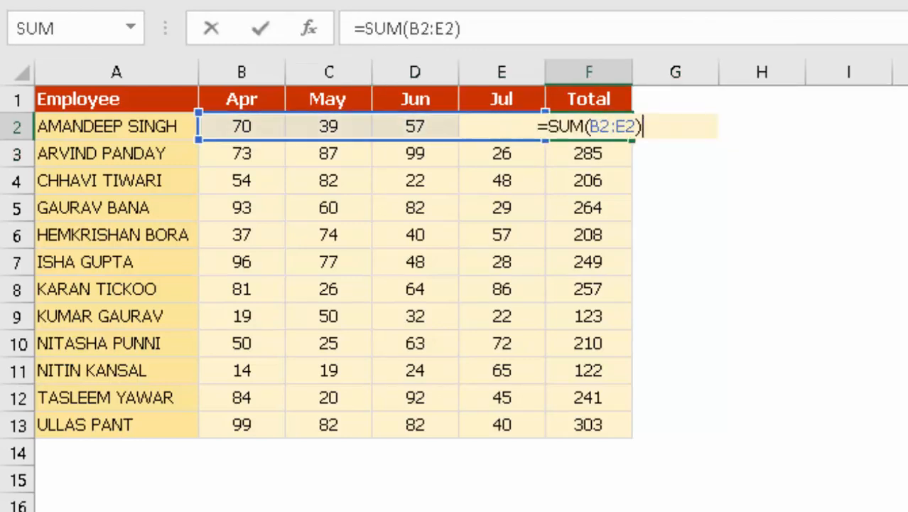
pyautogui.press('Left')
pyautogui.press('Left')
pyautogui.press('Left')
pyautogui.press('Left')
pyautogui.press('Left')
pyautogui.press('Left')
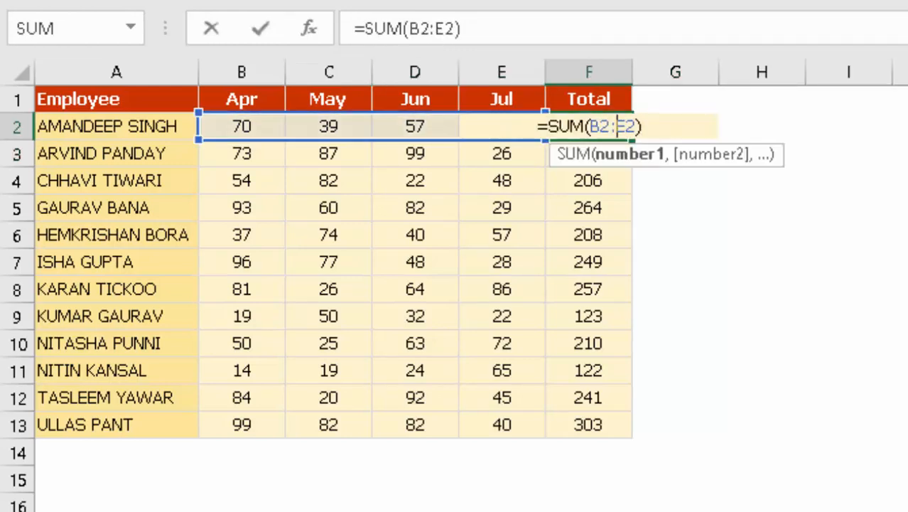
pyautogui.hotkey('shift', 'Right')
pyautogui.hotkey('shift', 'Right')
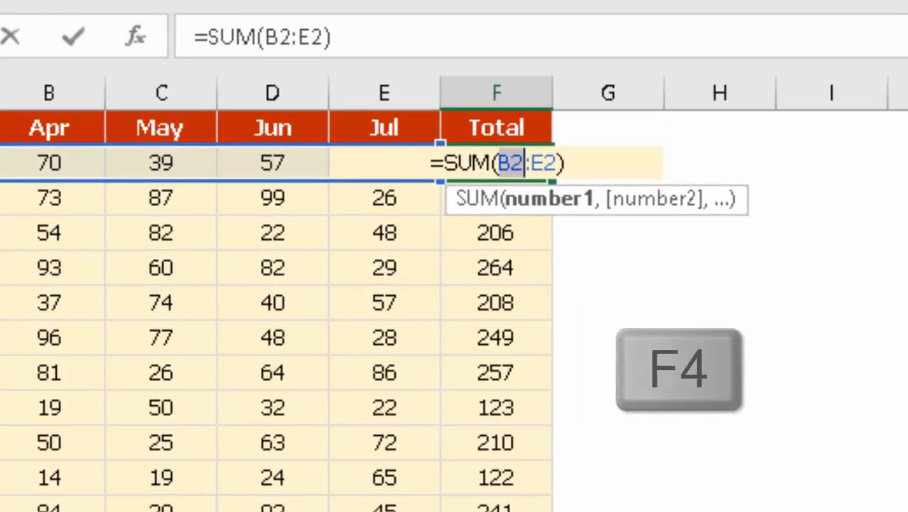
pyautogui.press('F4')
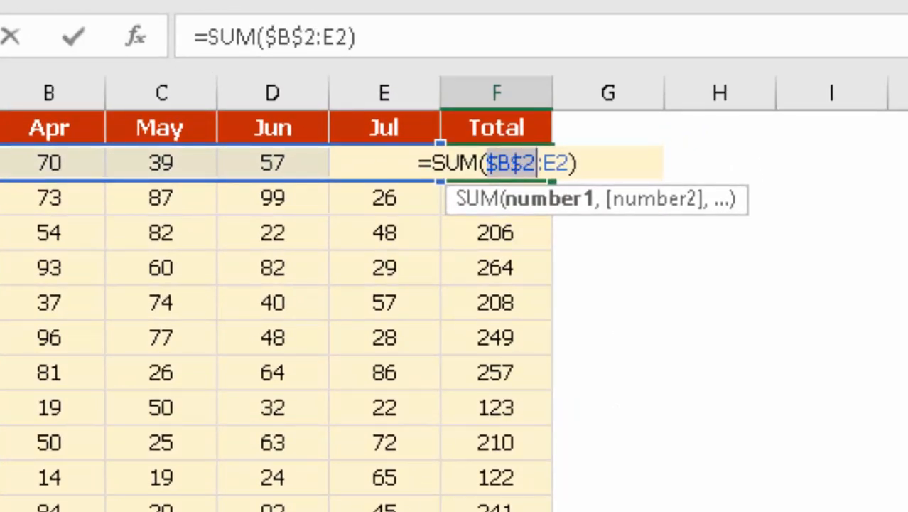
pyautogui.press('Left')
pyautogui.press('Left')
pyautogui.hotkey('ctrl', 'Return')
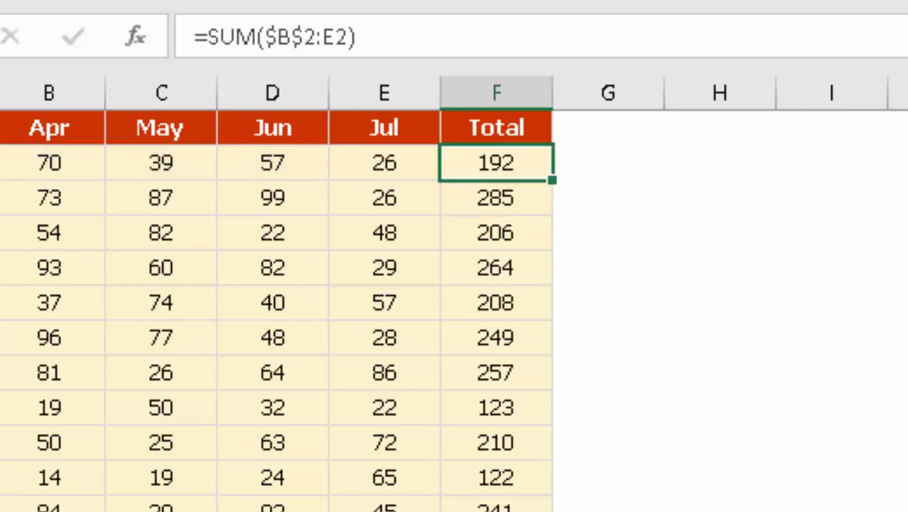
pyautogui.press('F2')
pyautogui.hotkey('shift', 'Home')
pyautogui.write('c')
pyautogui.press('Escape')
# Copy the formula with the absolute start reference from F2 into G2
pyautogui.hotkey('ctrl', 'c')
pyautogui.press('Right')
pyautogui.hotkey('ctrl', 'v')
# Examine the absolute start reference and the relative end reference in G2's formula, leaving it unchanged
pyautogui.press('F2')
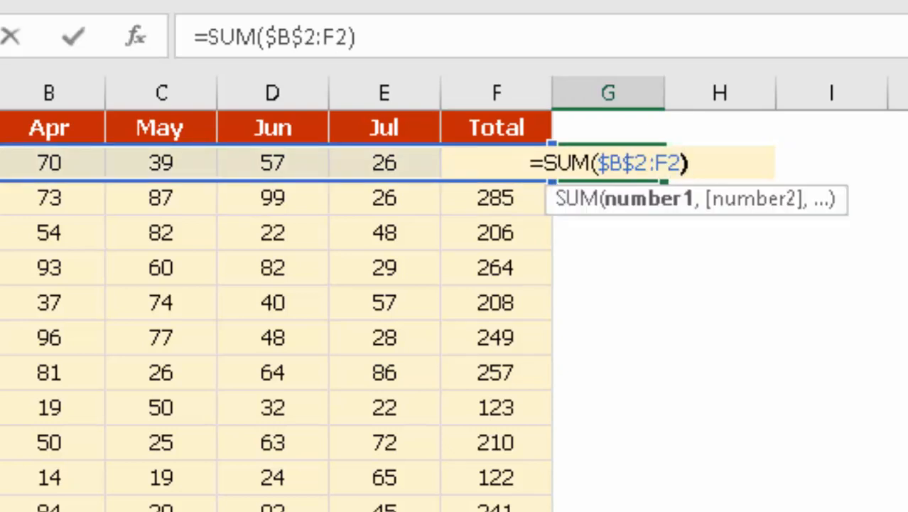
pyautogui.press('Left')
pyautogui.press('Left')
pyautogui.press('Left')
pyautogui.press('Left')
pyautogui.press('Left')
pyautogui.press('Left')
pyautogui.press('Left')
pyautogui.press('Left')
pyautogui.hotkey('shift', 'Right')
pyautogui.hotkey('shift', 'Right')
pyautogui.hotkey('shift', 'Right')
pyautogui.hotkey('shift', 'Right')
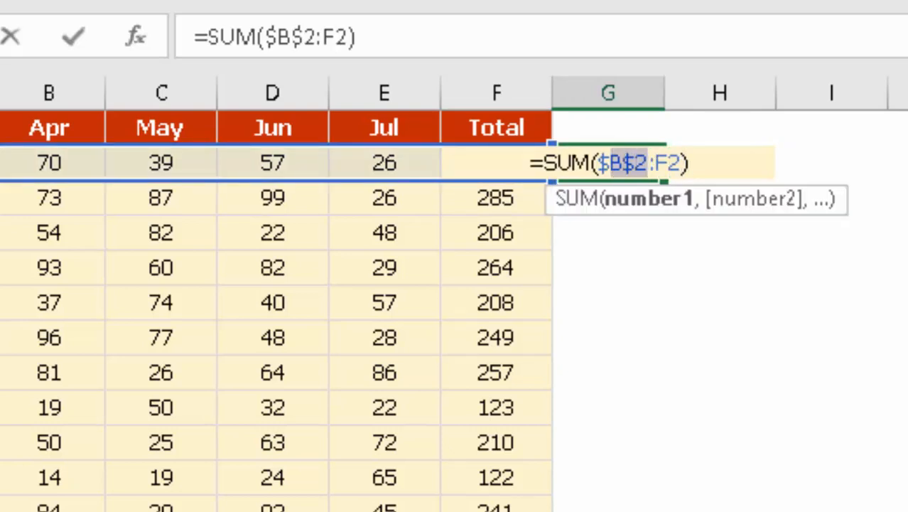
pyautogui.hotkey('ctrl', 'Return')
# Copy the SUM formula from G2 one row down into G3
pyautogui.hotkey('ctrl', 'c')
pyautogui.press('Down')
pyautogui.hotkey('ctrl', 'v')
# Examine the absolute start reference and the relative end reference in G3's copied SUM formula, leaving it unchanged
pyautogui.press('F2')
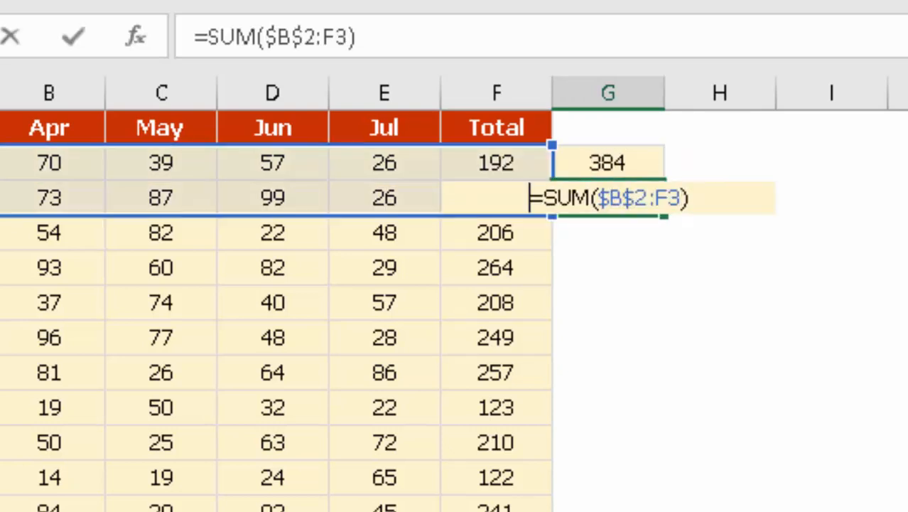
pyautogui.press('Left')
pyautogui.press('Left')
pyautogui.press('Left')
pyautogui.press('Left')
pyautogui.press('Left')
pyautogui.press('Left')
pyautogui.press('Left')
pyautogui.press('Left')
pyautogui.press('Right')
pyautogui.press('Right')
pyautogui.press('Right')
pyautogui.press('Right')
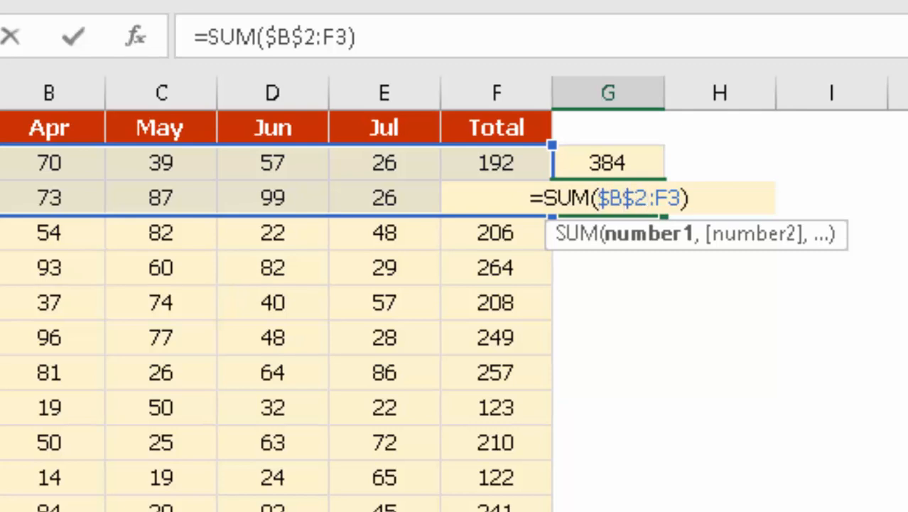
pyautogui.press('Escape')
# Clear the copied formulas and their formatting from G2:G3
pyautogui.press('Up')
pyautogui.hotkey('shift', 'Down')
pyautogui.press('F2')
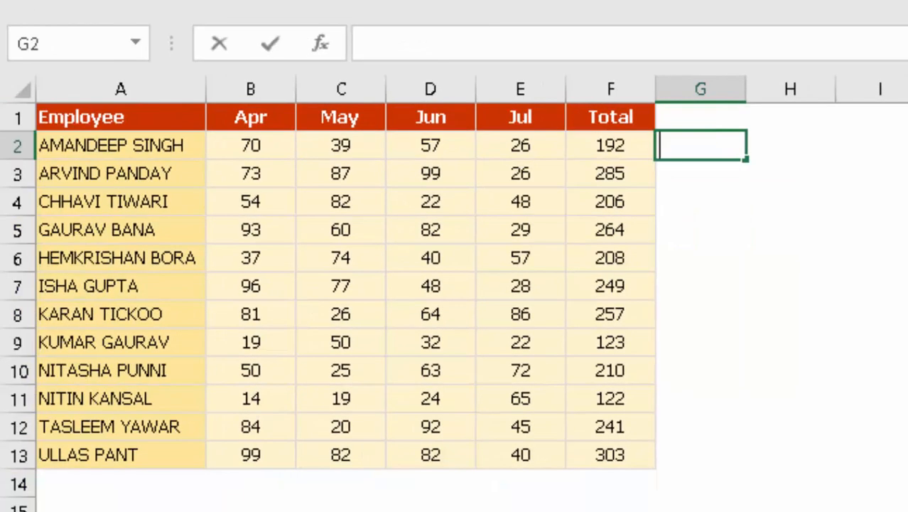
# Enter =SUM(B2:C2,E2,52) in G2, combining a range, a separate cell and a constant as arguments
pyautogui.write('=sum')
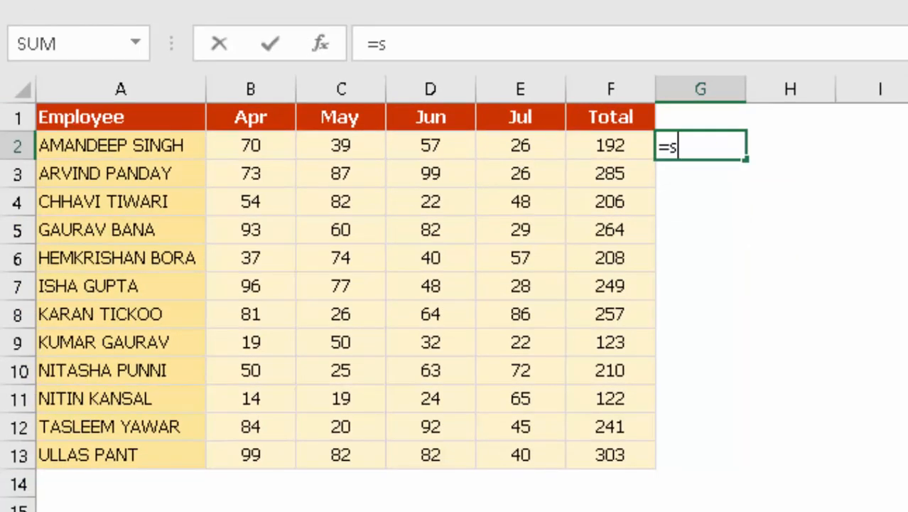
pyautogui.press('Tab')
pyautogui.press('Left')
pyautogui.press('Left')
pyautogui.press('Left')
pyautogui.press('Left')
pyautogui.press('Left')
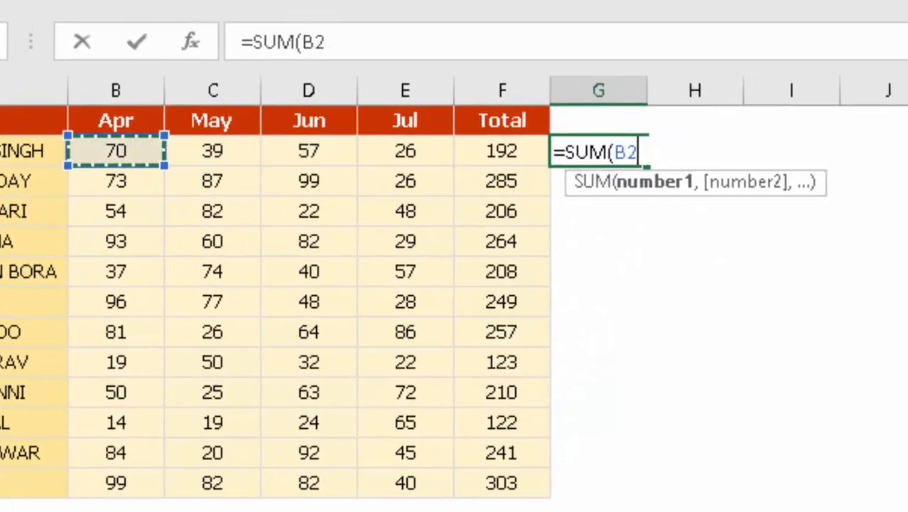
pyautogui.hotkey('shift', 'Right')
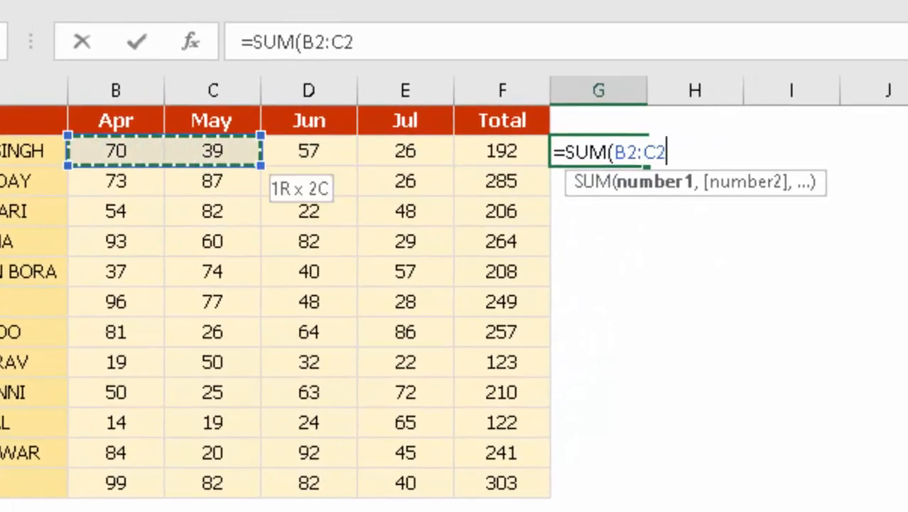
pyautogui.write(',')
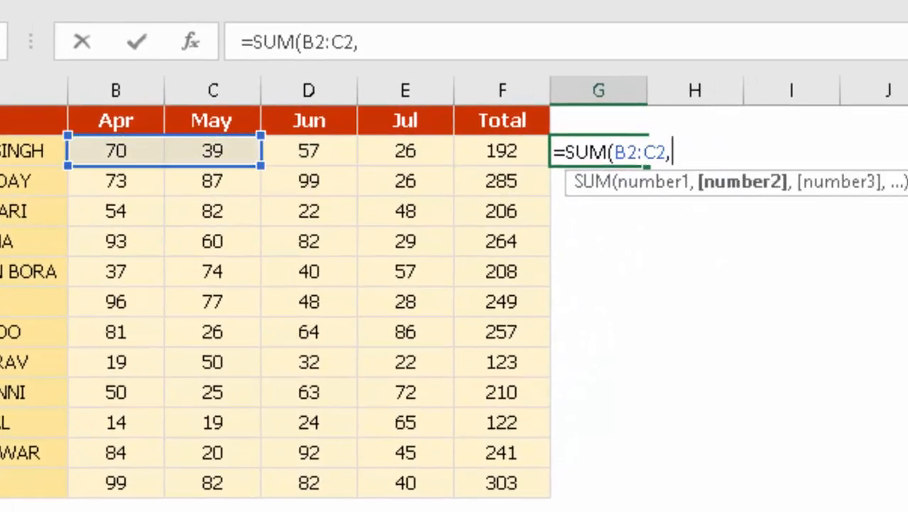
pyautogui.click(410, 145)
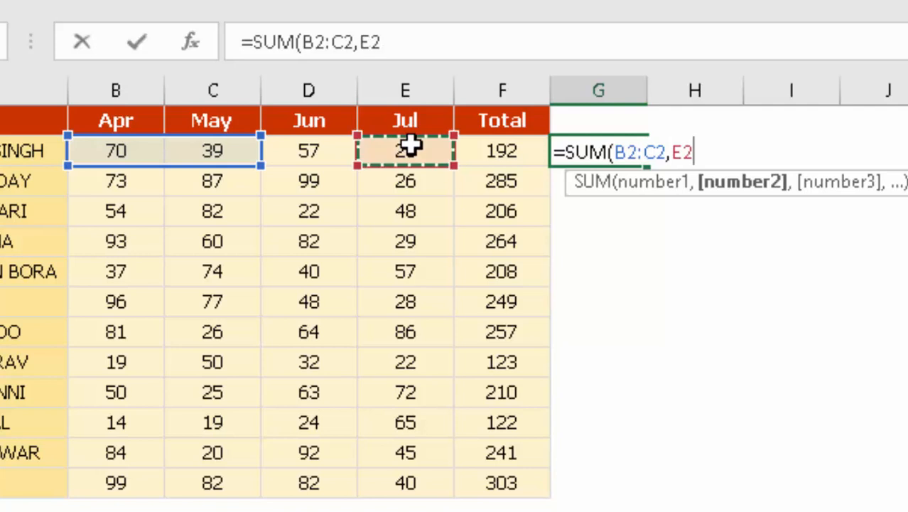
pyautogui.write(',52')
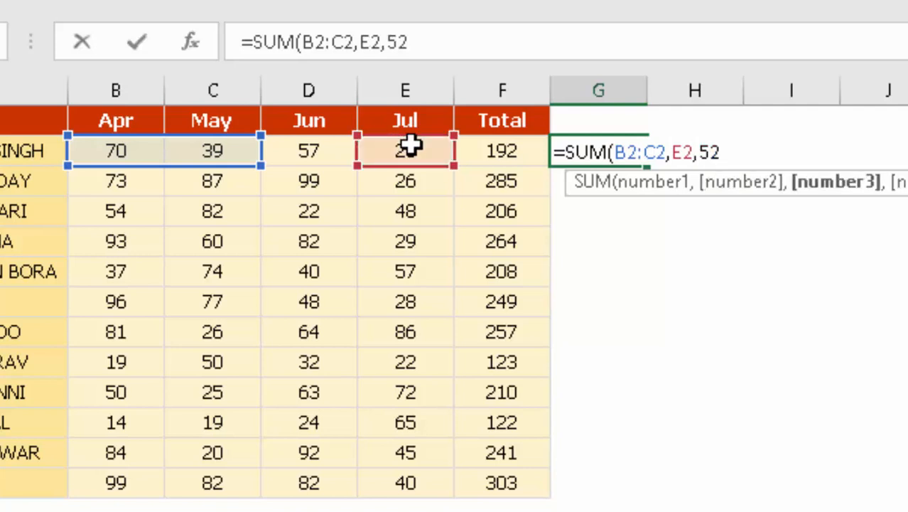
pyautogui.write(')')
pyautogui.press('Return')
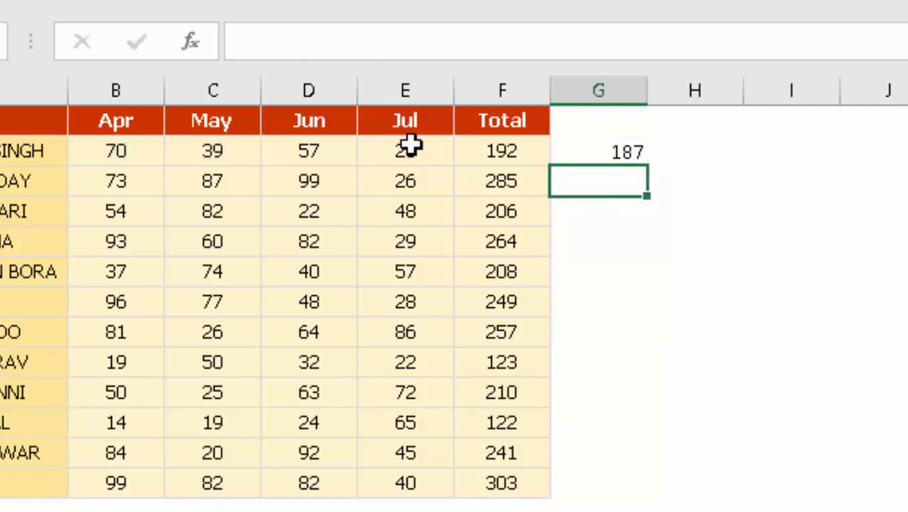
# Examine the range, single-cell and constant arguments of the SUM formula in G2
pyautogui.press('Up')
pyautogui.press('F2')
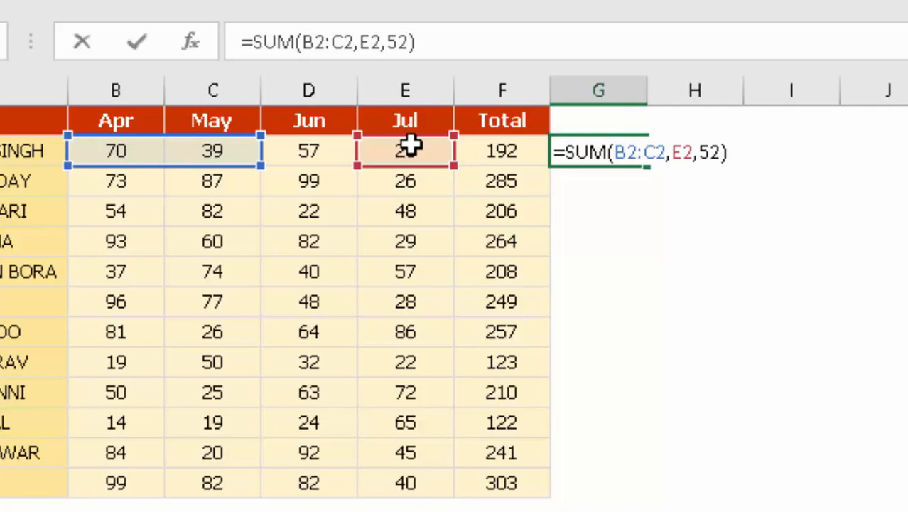
pyautogui.hotkey('ctrl', 'Return')
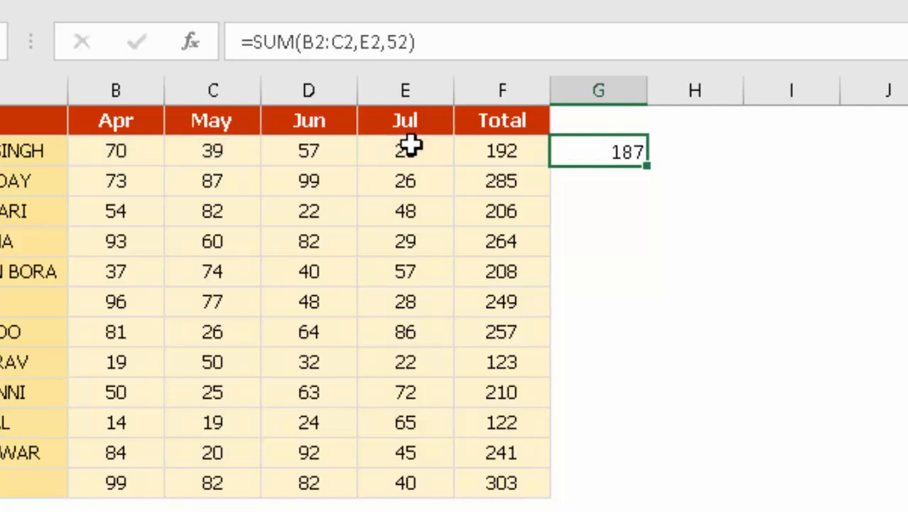
pyautogui.press('F2')
pyautogui.press('Left')
pyautogui.press('Left')
pyautogui.press('Left')
pyautogui.press('Left')
pyautogui.press('Left')
pyautogui.press('Left')
pyautogui.press('Left')
pyautogui.press('Left')
pyautogui.press('Left')
pyautogui.press('Left')
pyautogui.press('Left')
pyautogui.press('Left')
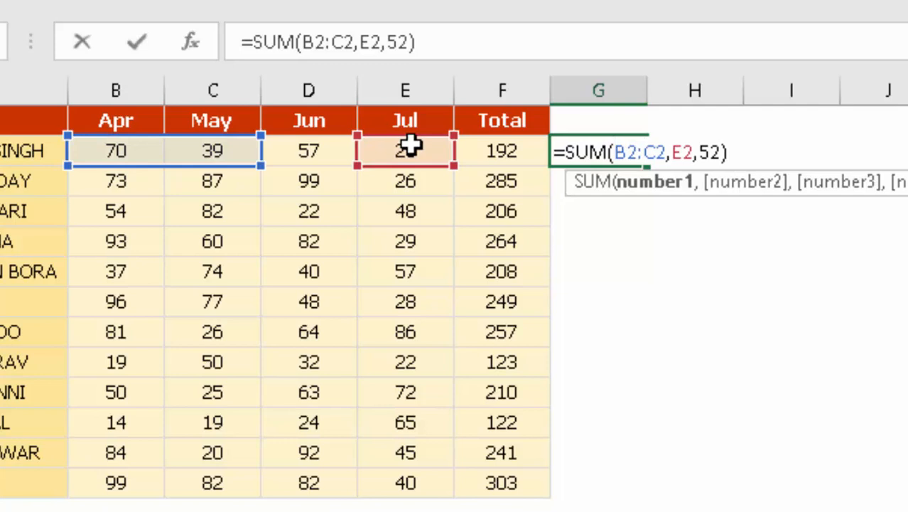
# Clear the trial SUM formula from G2 and return to the first employee's total in F2
pyautogui.press('Escape')
pyautogui.press('Left')
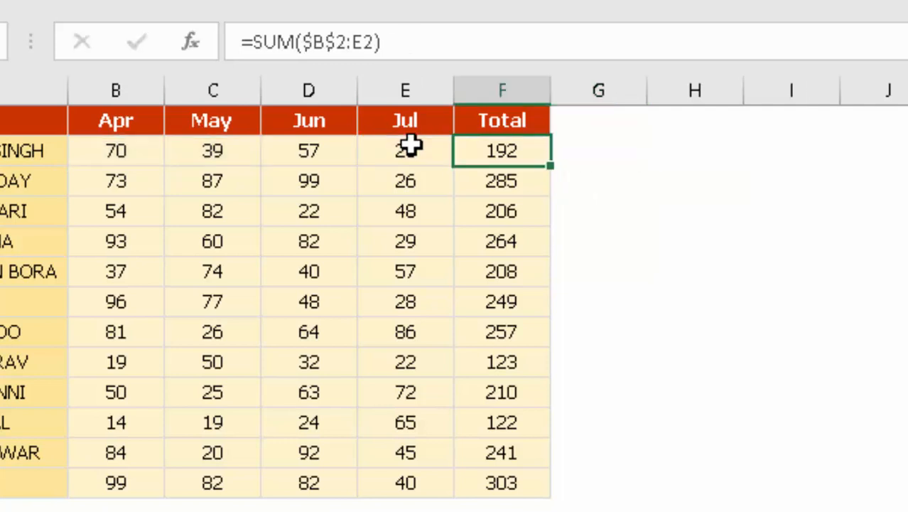
pyautogui.press('Home')
pyautogui.press('Right')
pyautogui.press('Right')
pyautogui.press('Right')
pyautogui.press('Right')
pyautogui.press('Right')
# Enclose the whole SUM expression in F2 in an outer pair of parentheses
pyautogui.press('F2')
pyautogui.press('Left')
pyautogui.press('Left')
pyautogui.press('Left')
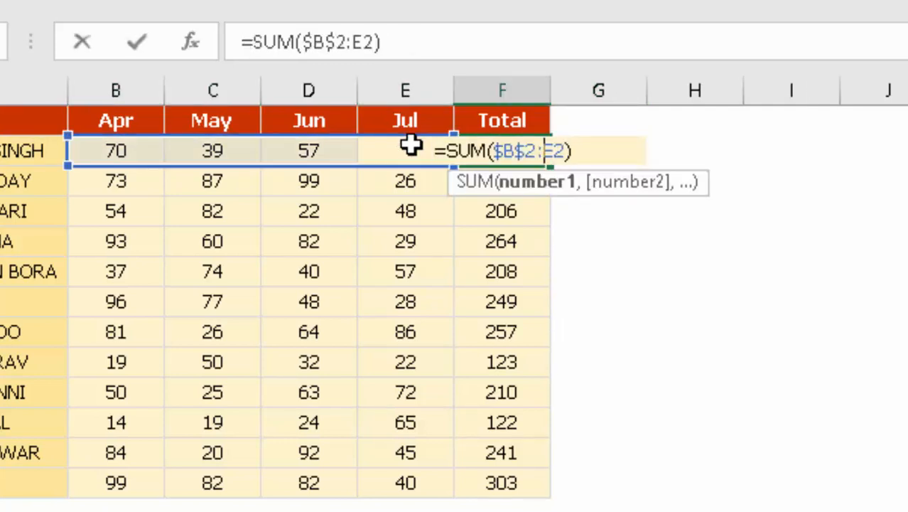
pyautogui.press('Home')
pyautogui.press('Right')
pyautogui.write('(')
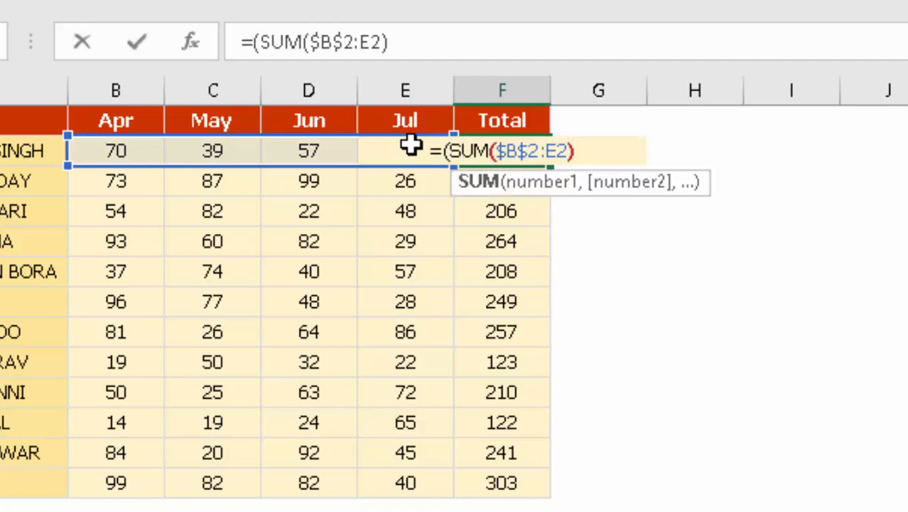
pyautogui.press('Right')
pyautogui.press('Right')
pyautogui.press('Right')
pyautogui.press('Right')
pyautogui.press('Right')
pyautogui.press('Right')
pyautogui.press('Right')
pyautogui.press('Right')
pyautogui.press('Right')
pyautogui.press('Right')
pyautogui.press('Right')
pyautogui.press('Right')
pyautogui.write(')')
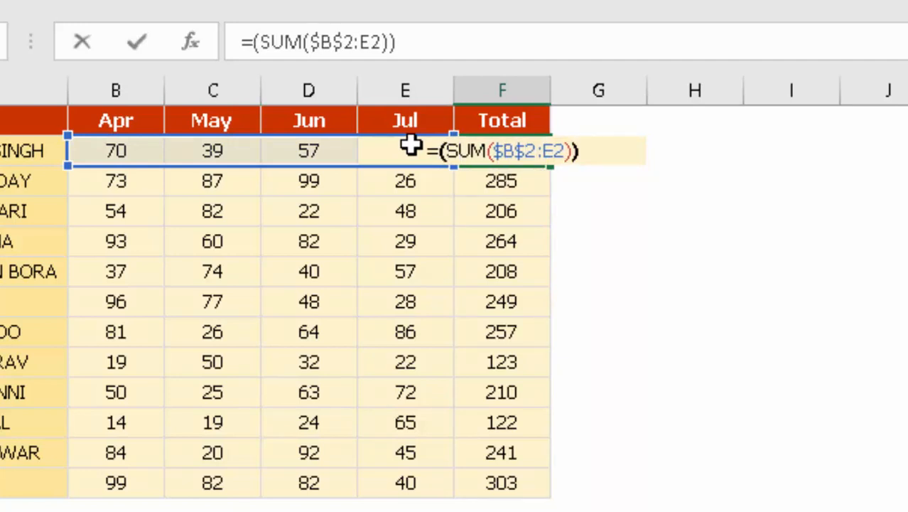
# Make the start reference in F2's formula relative by removing both dollar signs, so that it reads =(SUM(B2:E2))
pyautogui.press('Left')
pyautogui.press('Left')
pyautogui.press('Left')
pyautogui.press('Left')
pyautogui.press('Left')
pyautogui.press('Left')
pyautogui.press('Left')
pyautogui.press('Left')
pyautogui.hotkey('shift', 'Right')
pyautogui.press('Right')
pyautogui.hotkey('shift', 'Left')
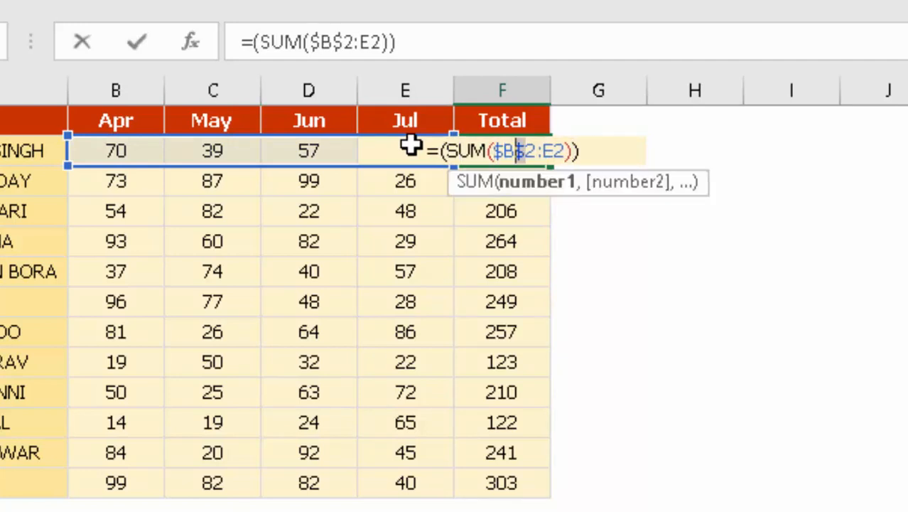
pyautogui.press('Delete')
pyautogui.press('Left')
pyautogui.press('Left')
pyautogui.press('Delete')
# Divide the sum in F2 by 500 so that the formula reads =(SUM(B2:E2))/500
pyautogui.press('End')
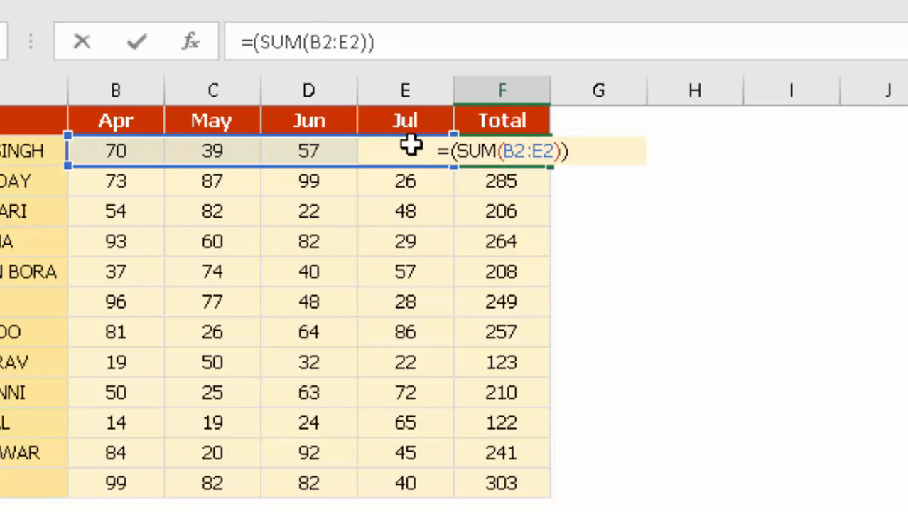
pyautogui.write('/500')
pyautogui.press('Return')
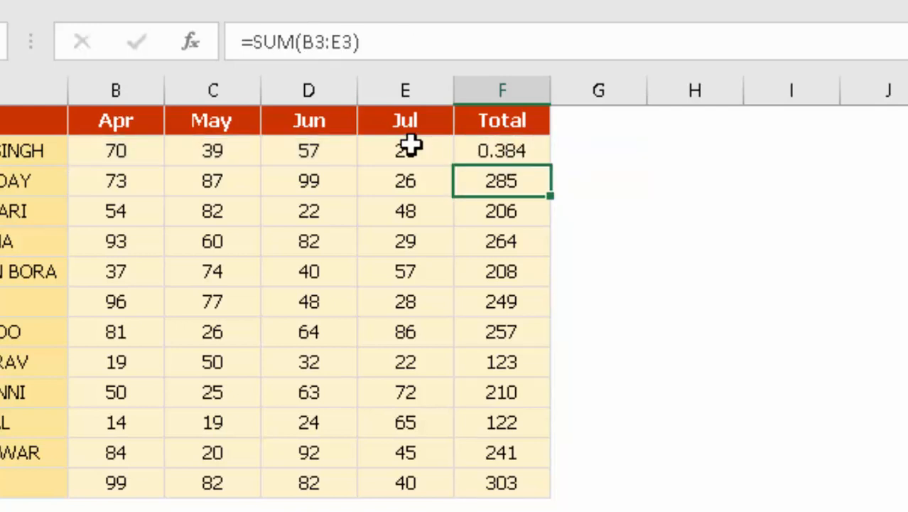
# Fill the divided SUM formula from F2 down through F13
pyautogui.press('Up')
pyautogui.hotkey('ctrl', 'shift', 'Down')
pyautogui.hotkey('ctrl', 'd')
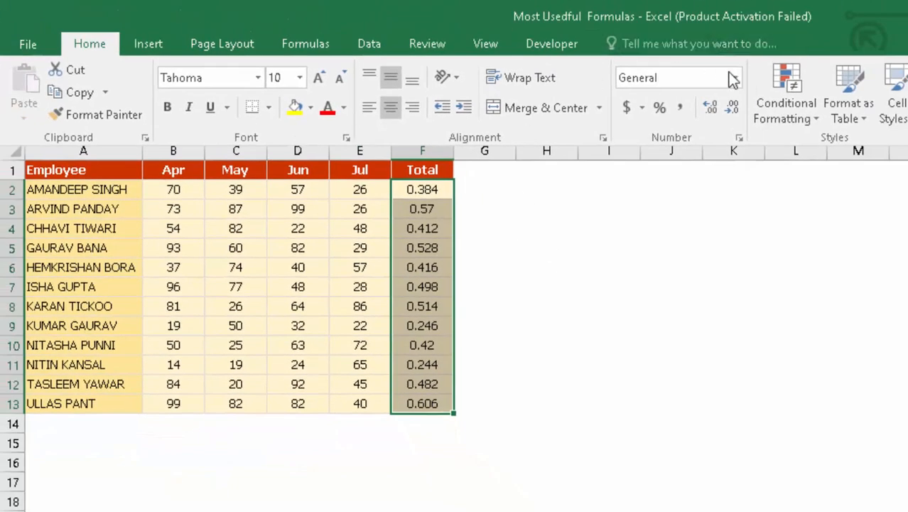
# Format the values in F2:F13 as Percentage
pyautogui.click(737, 78)
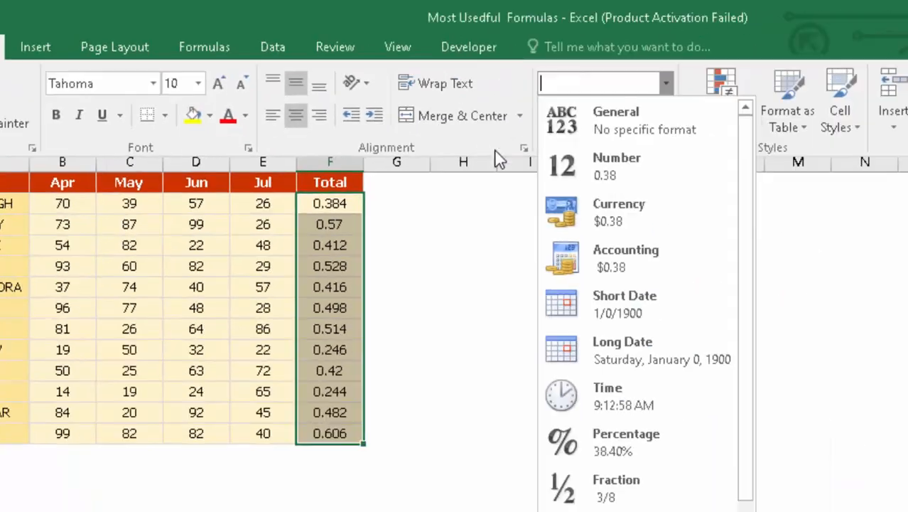
pyautogui.click(519, 152)
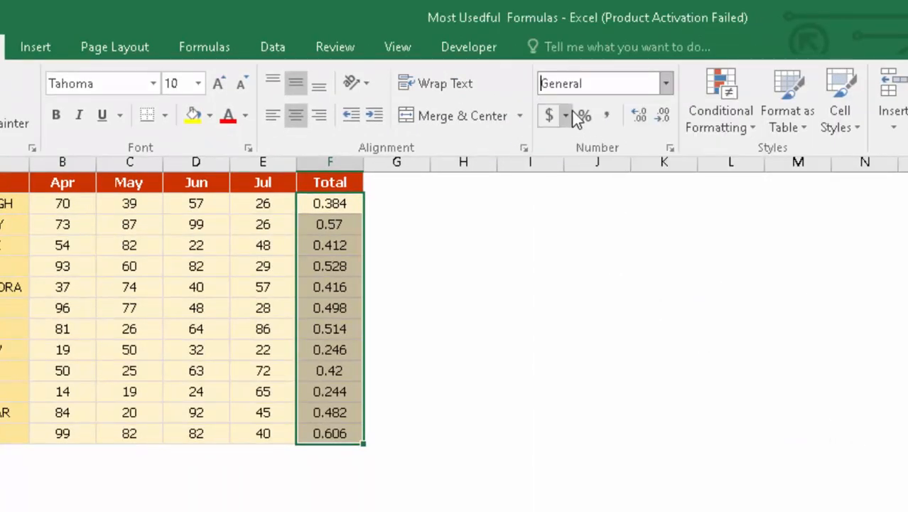
pyautogui.click(666, 85)
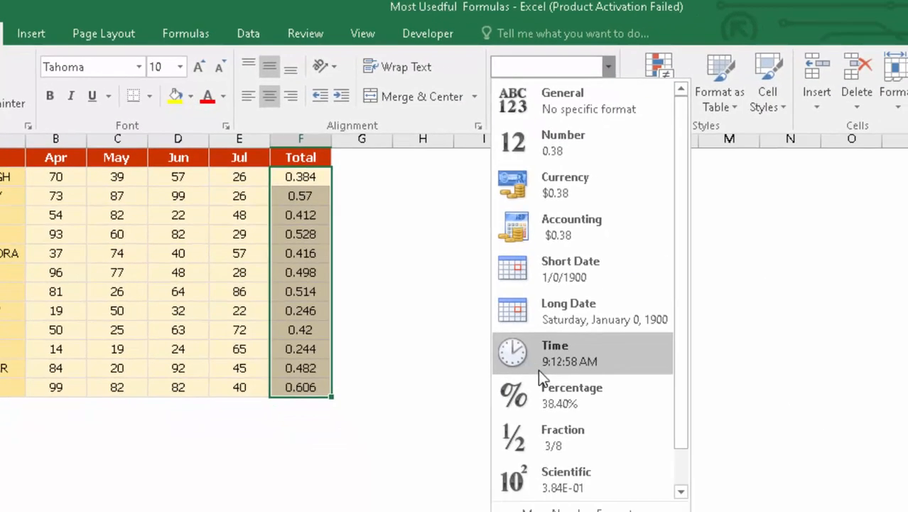
pyautogui.click(509, 347)
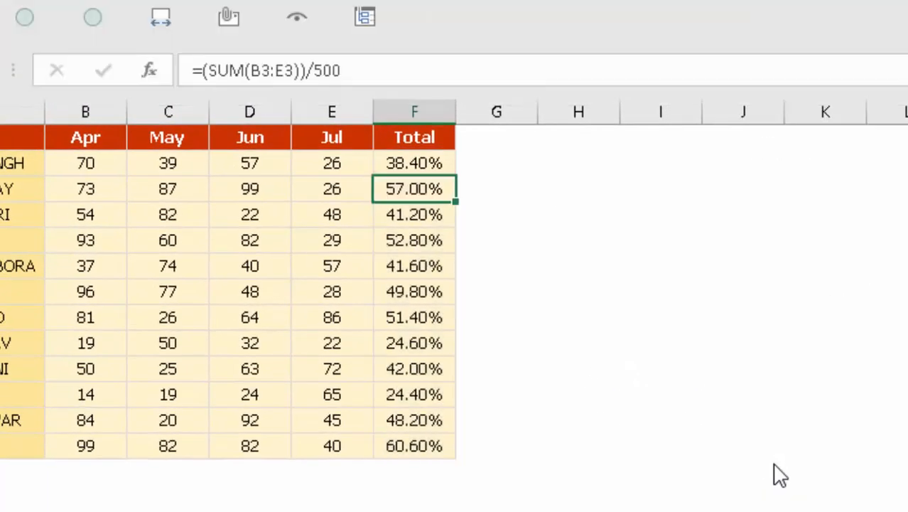
# Undo the percentage format and the fill-down of the divided formula in the Total column
pyautogui.press('Up')
pyautogui.hotkey('shift', 'Down')
pyautogui.hotkey('ctrl', 'shift', 'Down')
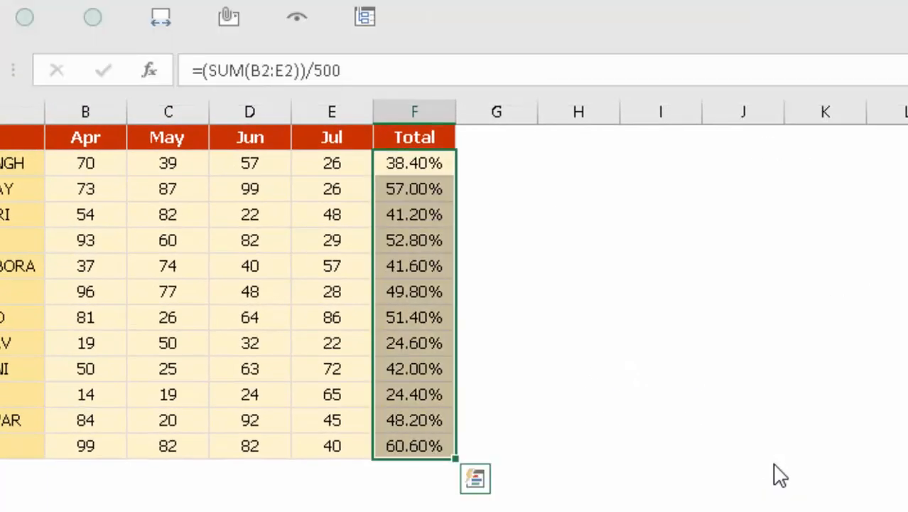
pyautogui.press('Down')
pyautogui.press('Up')
pyautogui.hotkey('ctrl', 'shift', 'Down')
pyautogui.hotkey('ctrl', 'z')
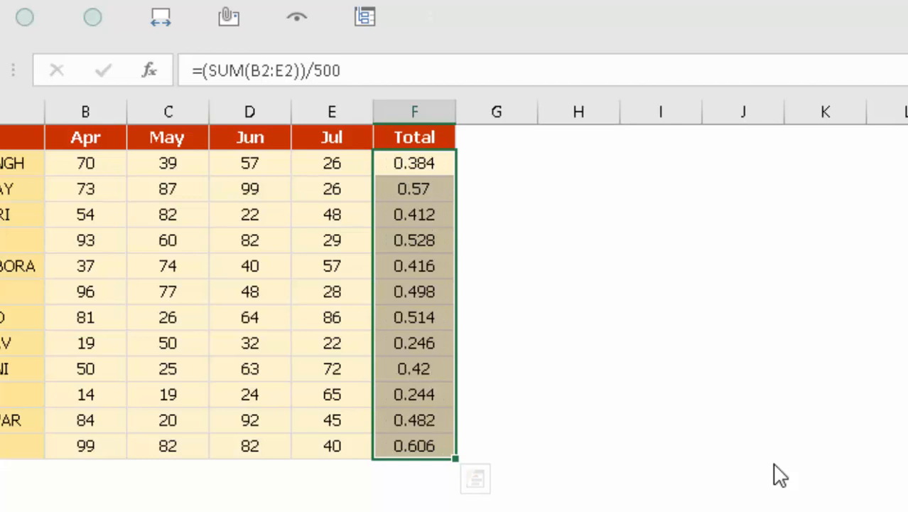
pyautogui.hotkey('ctrl', 'z')
# Return to cell A1 and switch to the AVERAGE worksheet
pyautogui.press('Left')
pyautogui.press('Up')
pyautogui.press('Down')
pyautogui.press('Up')
pyautogui.hotkey('ctrl', 'Home')
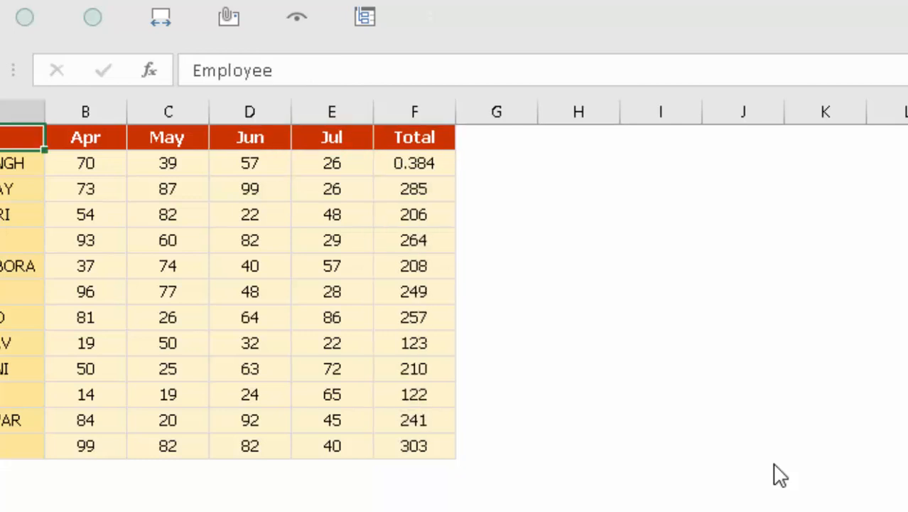
pyautogui.click(146, 475)
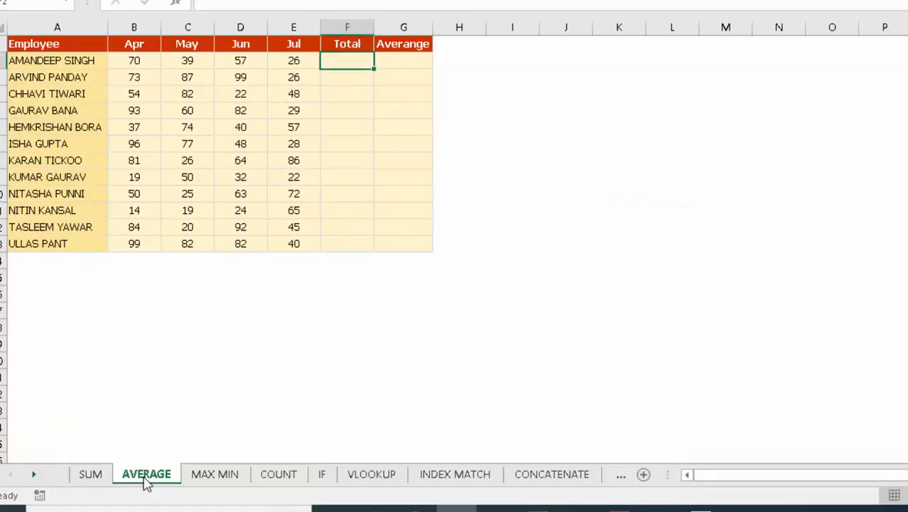
# Total the first employee's April to July figures in F2 with AutoSum over B2:E2
pyautogui.write('=')
pyautogui.press('Escape')
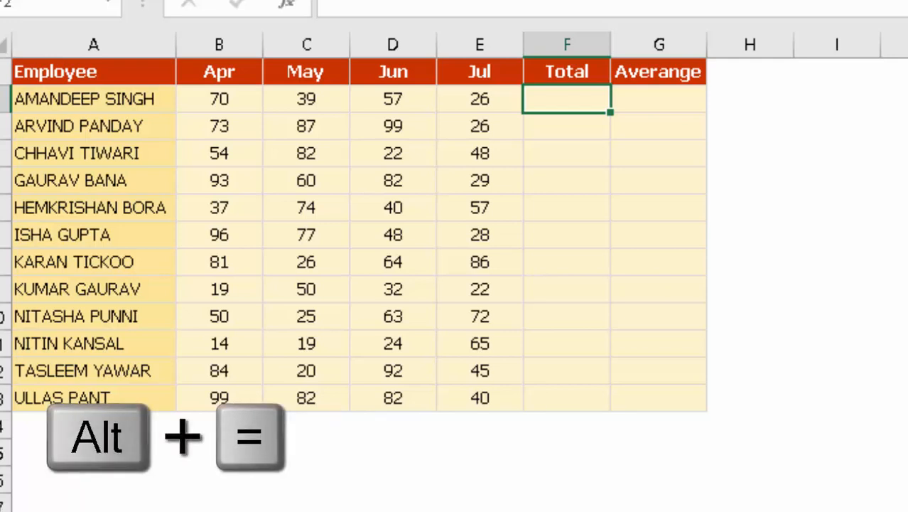
pyautogui.hotkey('alt', '=')
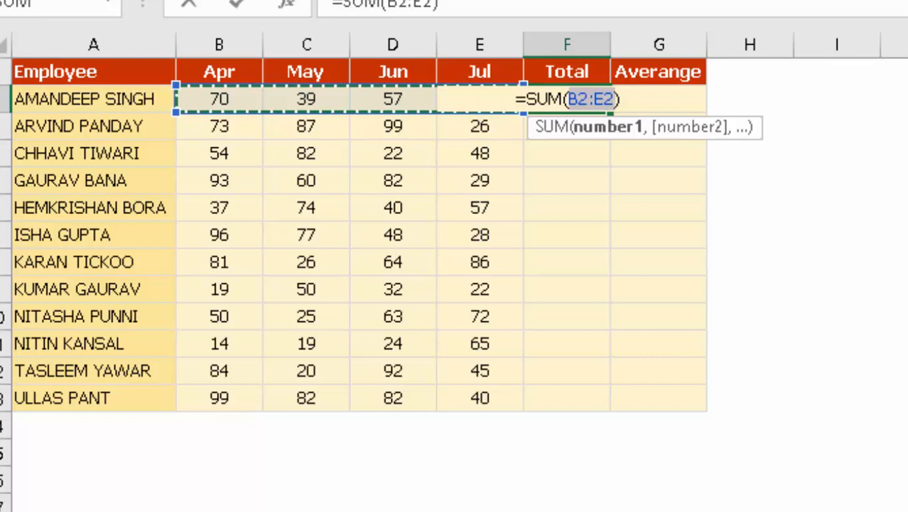
pyautogui.press('Return')
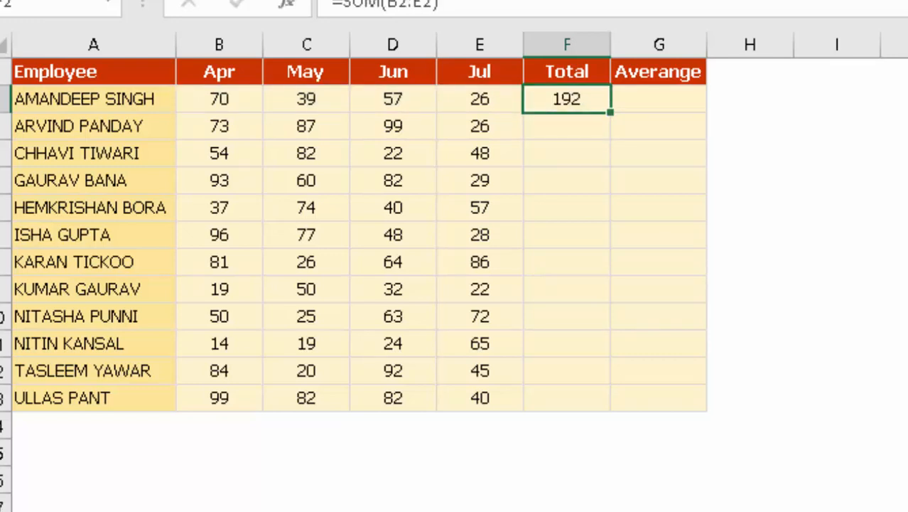
# Fill the SUM formula from F2 down through F13 for all employees
pyautogui.hotkey('shift', 'Down')
pyautogui.hotkey('shift', 'Down')
pyautogui.hotkey('shift', 'Down')
pyautogui.hotkey('shift', 'Down')
pyautogui.hotkey('shift', 'Down')
pyautogui.hotkey('shift', 'Down')
pyautogui.hotkey('shift', 'Down')
pyautogui.hotkey('shift', 'Down')
pyautogui.hotkey('shift', 'Down')
pyautogui.hotkey('shift', 'Down')
pyautogui.hotkey('shift', 'Down')
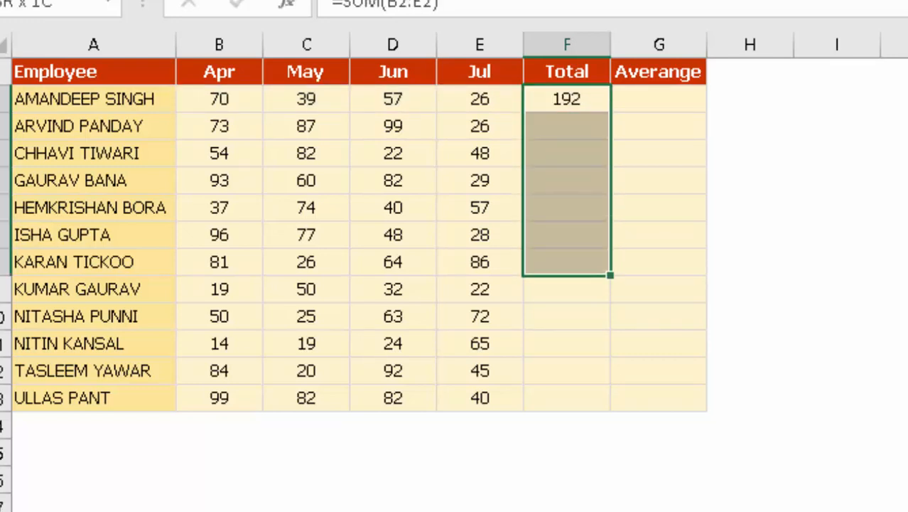
pyautogui.hotkey('ctrl', 'd')
pyautogui.press('Down')
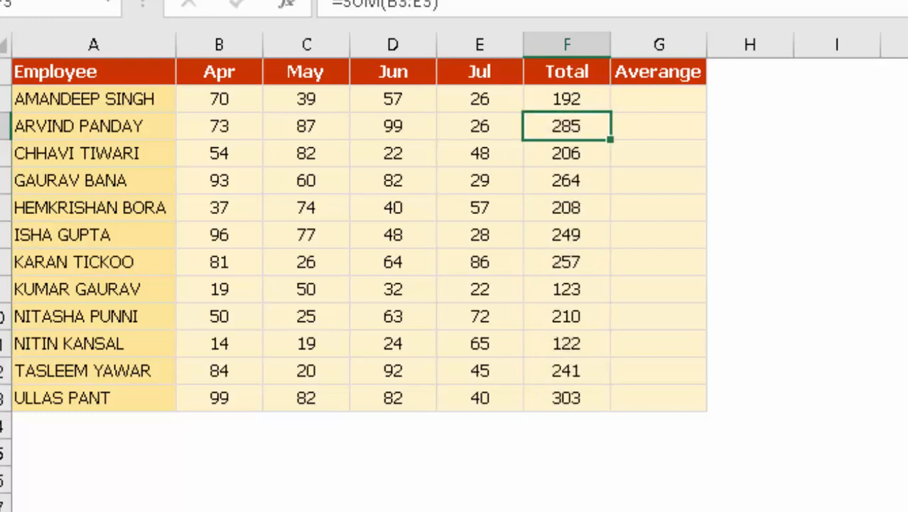
# Start an AVERAGE formula in G2 and select the first employee's monthly figures backwards from July in E2 to April
pyautogui.press('Up')
pyautogui.press('Right')
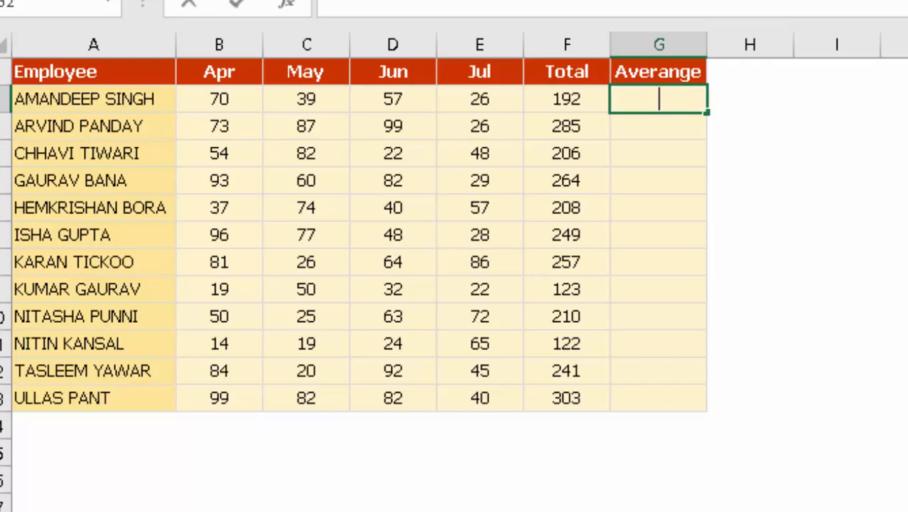
pyautogui.write('=ave')
pyautogui.press('Down')
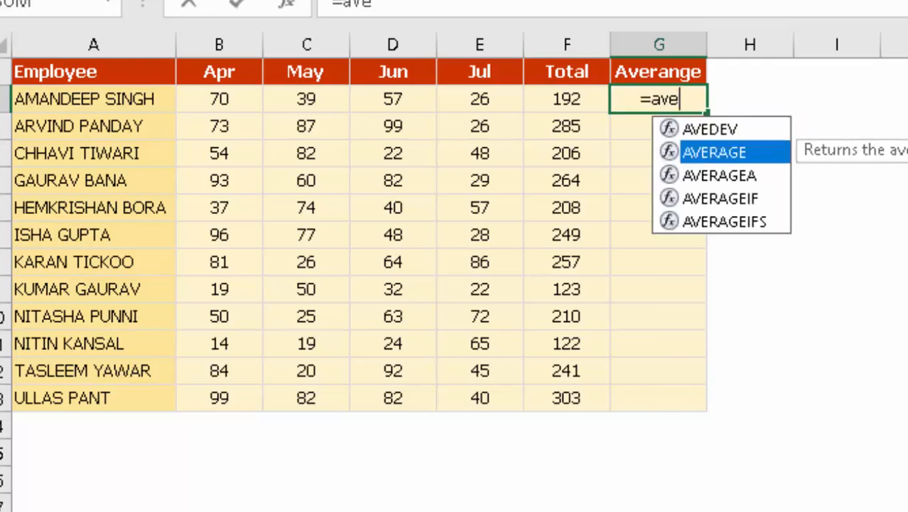
pyautogui.press('Tab')
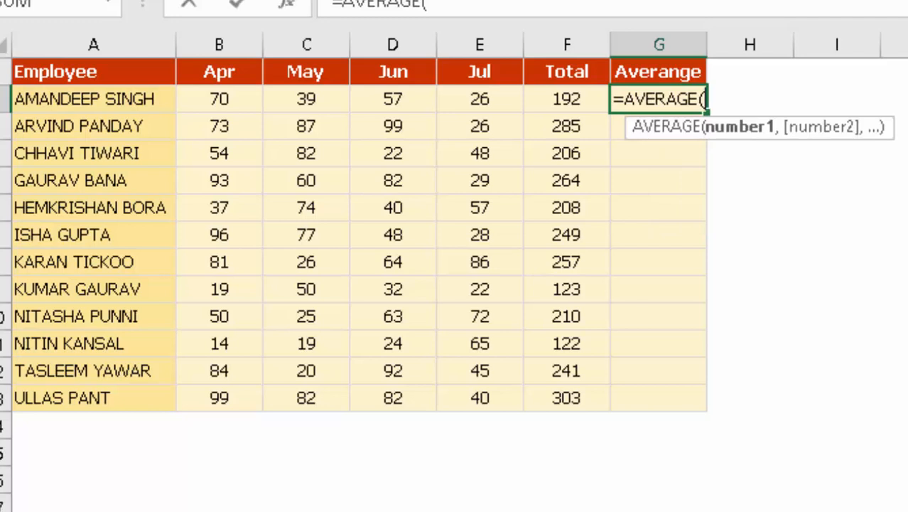
pyautogui.press('Left')
pyautogui.press('Left')
pyautogui.press('Left')
pyautogui.press('Right')
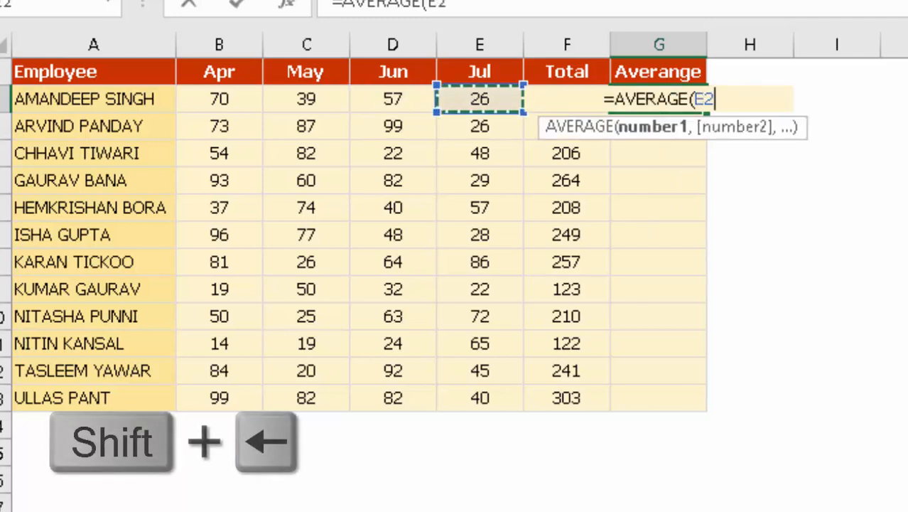
pyautogui.hotkey('shift', 'Left')
pyautogui.hotkey('shift', 'Left')
pyautogui.hotkey('shift', 'Left')
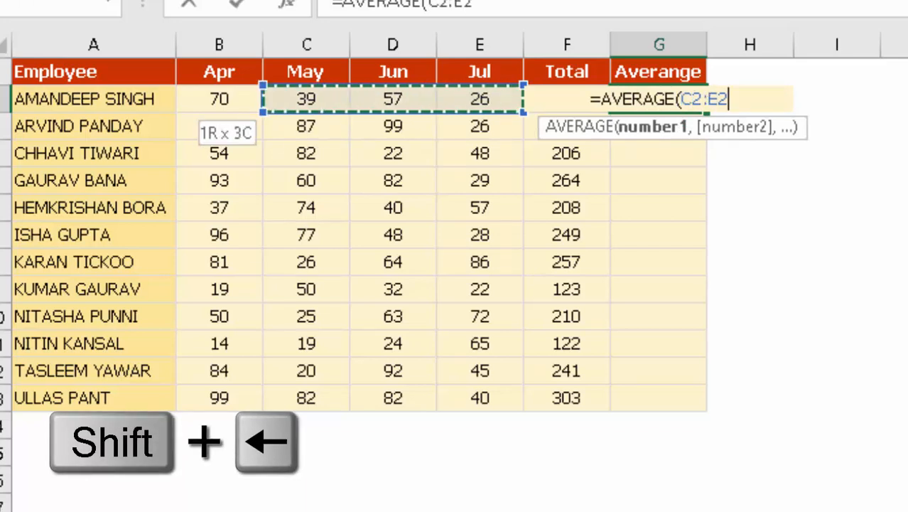
# Reselect B2:E2 from April to July as the argument and complete the AVERAGE formula in G2
pyautogui.press('Left')
pyautogui.press('Left')
pyautogui.press('Left')
pyautogui.press('Left')
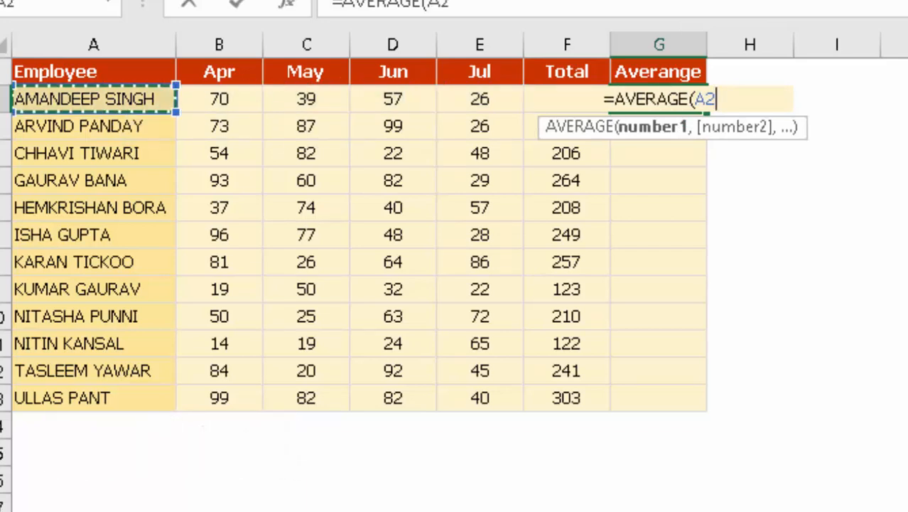
pyautogui.press('Right')
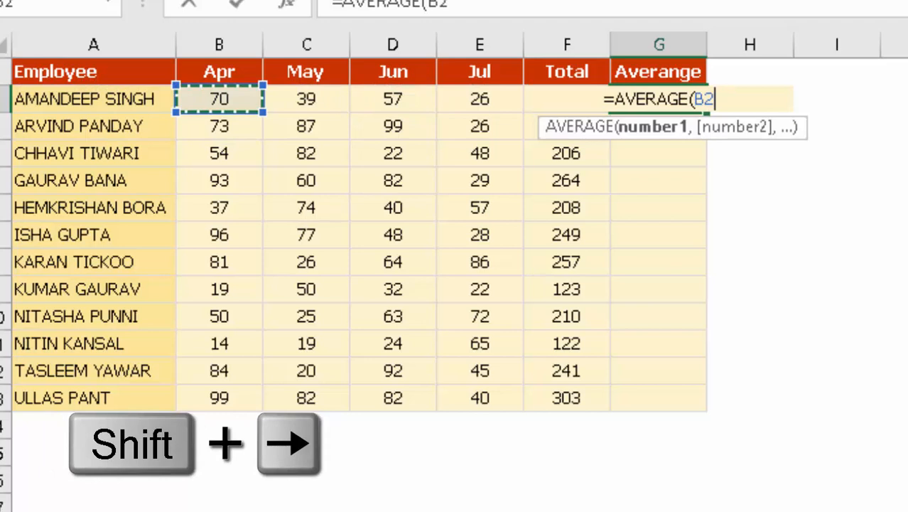
pyautogui.hotkey('shift', 'Right')
pyautogui.hotkey('shift', 'Right')
pyautogui.hotkey('shift', 'Right')
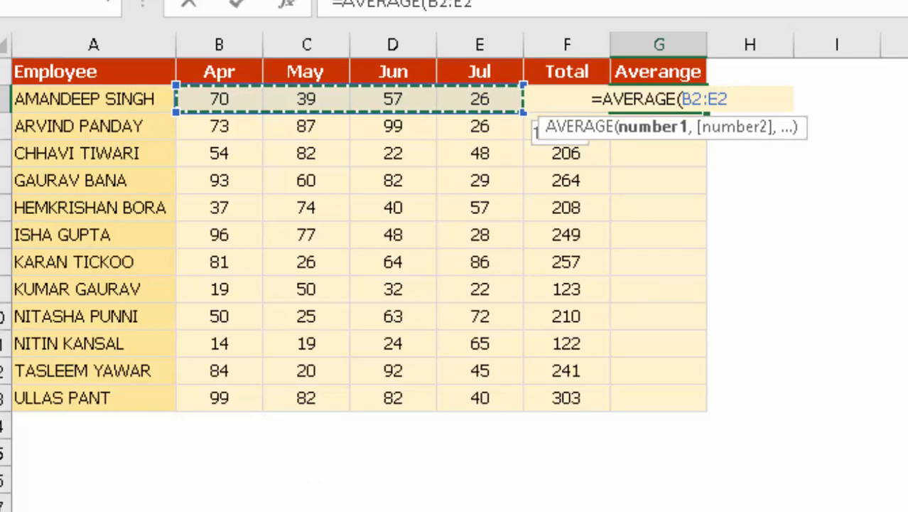
pyautogui.write(')')
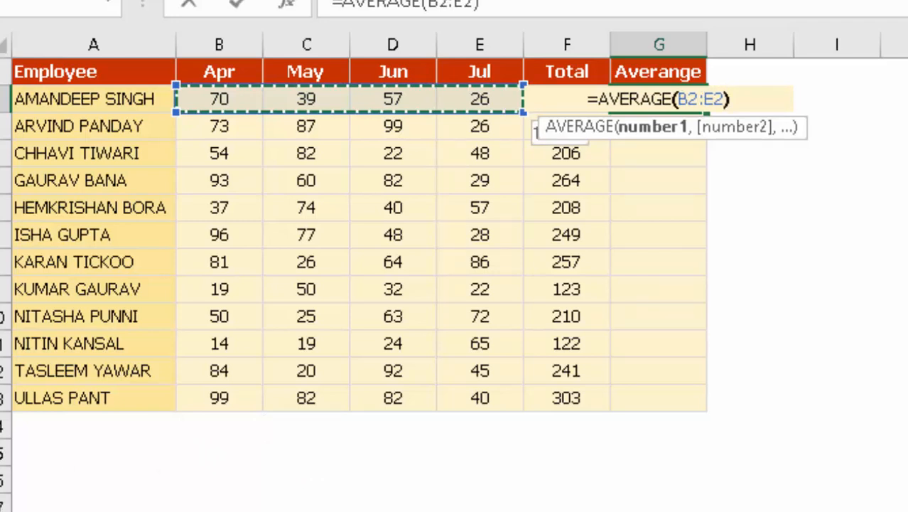
pyautogui.press('Return')
pyautogui.press('Up')
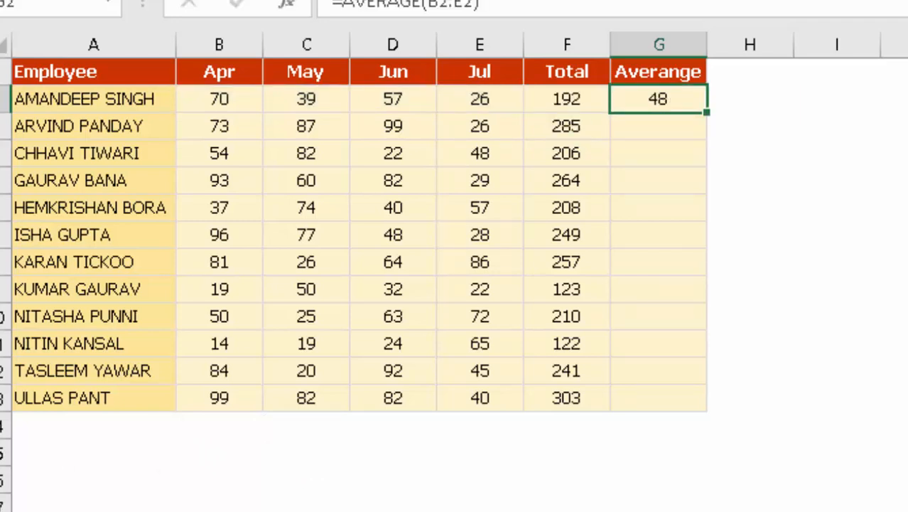
# Fill the AVERAGE formula from G2 down through G13 for all employees
pyautogui.press('Left')
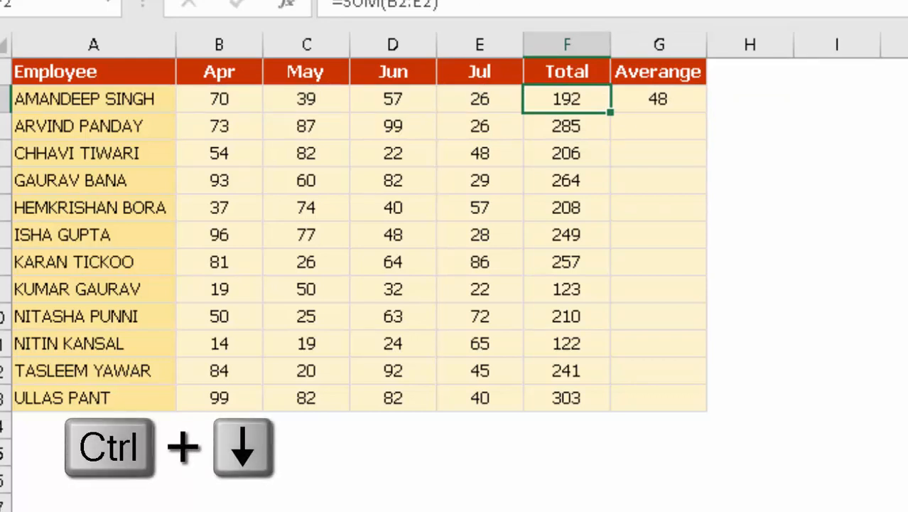
pyautogui.hotkey('ctrl', 'Down')
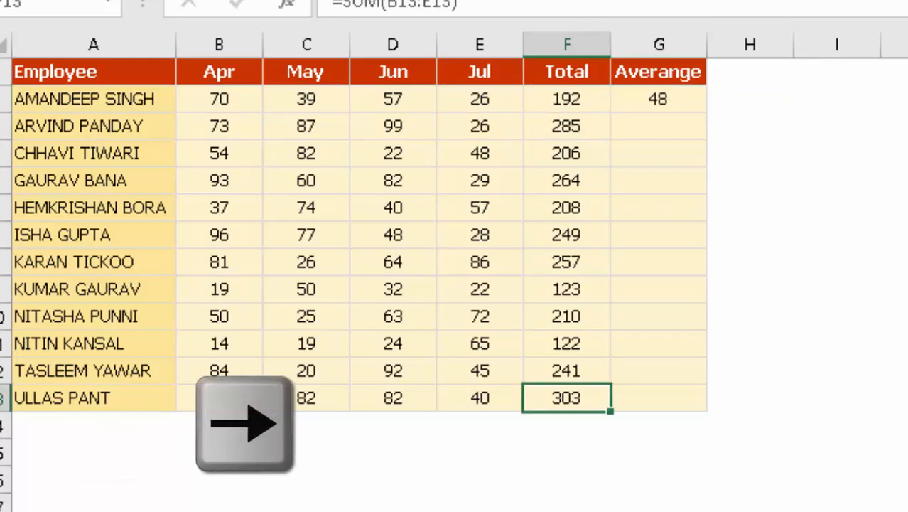
pyautogui.press('Right')
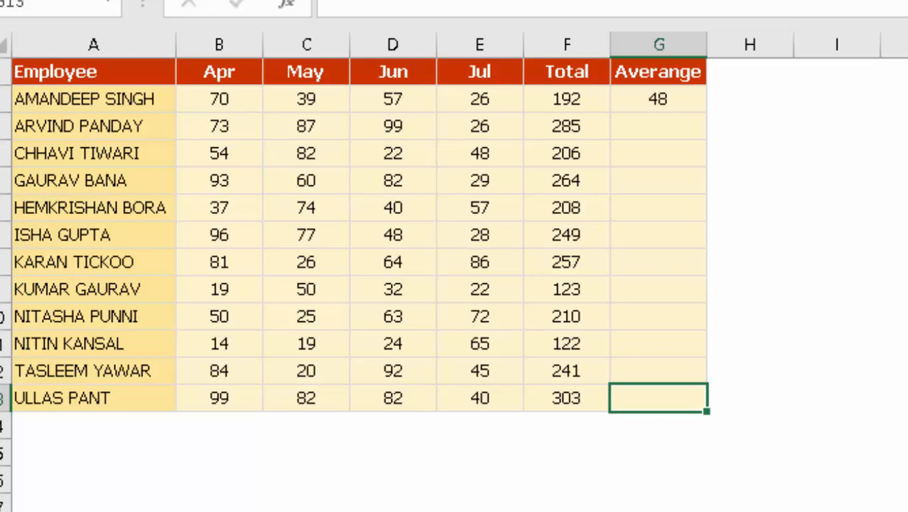
pyautogui.hotkey('shift', 'Up')
pyautogui.hotkey('shift', 'Up')
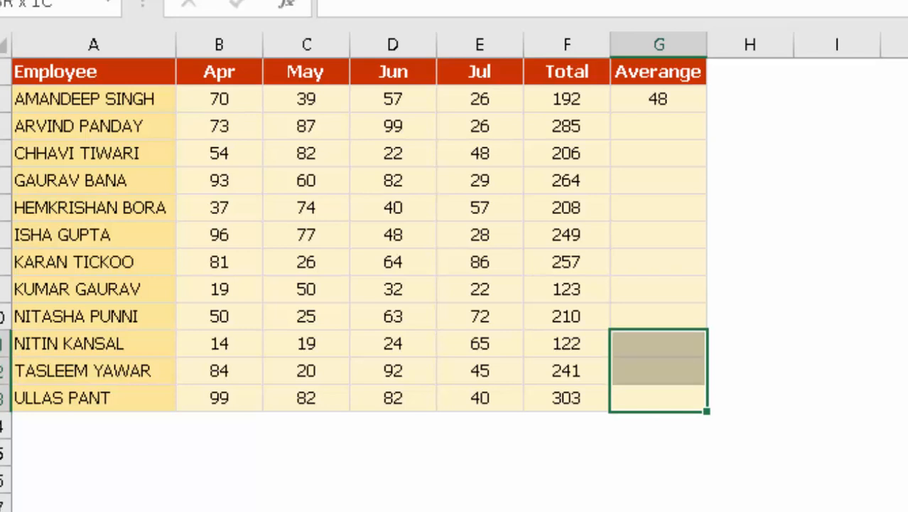
pyautogui.hotkey('ctrl', 'shift', 'Up')
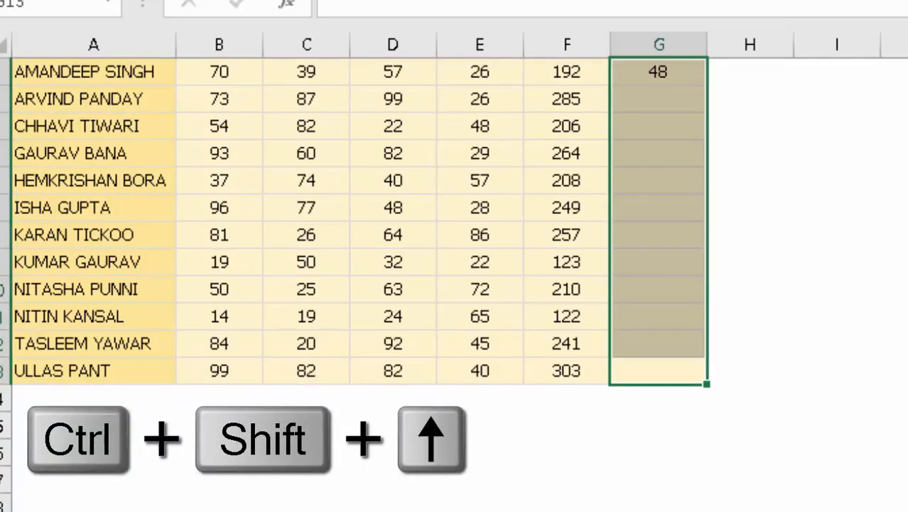
pyautogui.scroll(1, 454, 284)
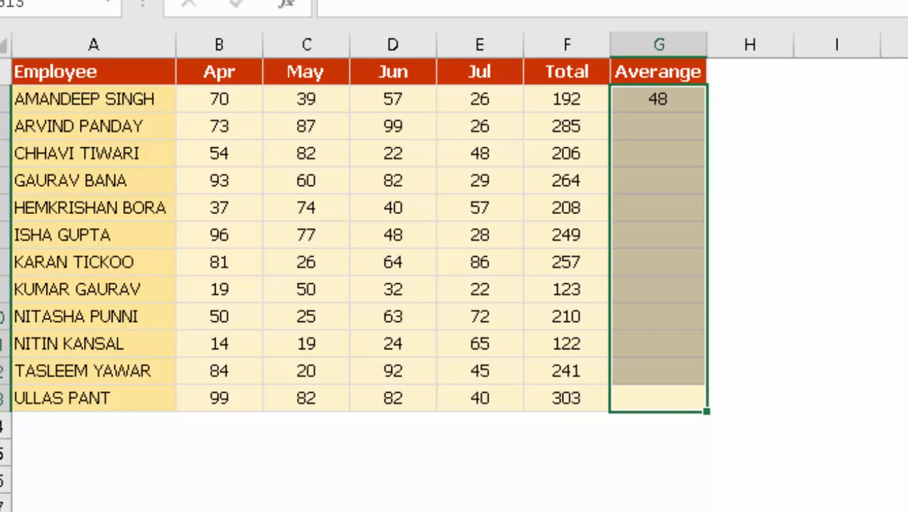
pyautogui.hotkey('ctrl', 'd')
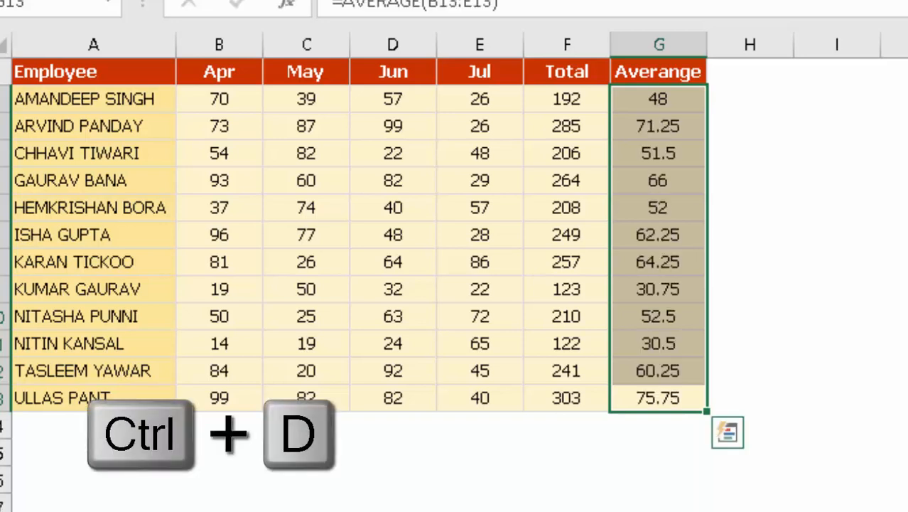
# Examine the cell references of the filled AVERAGE formulas row by row, from G2 down to G8
pyautogui.press('Down')
pyautogui.press('Up')
pyautogui.press('Up')
pyautogui.press('Up')
pyautogui.press('Up')
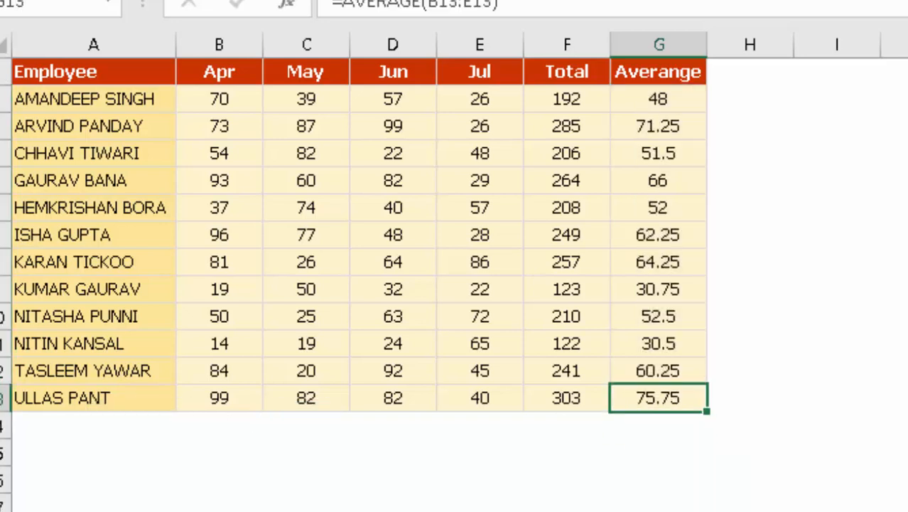
pyautogui.hotkey('ctrl', 'Up')
pyautogui.press('Down')
pyautogui.press('Down')
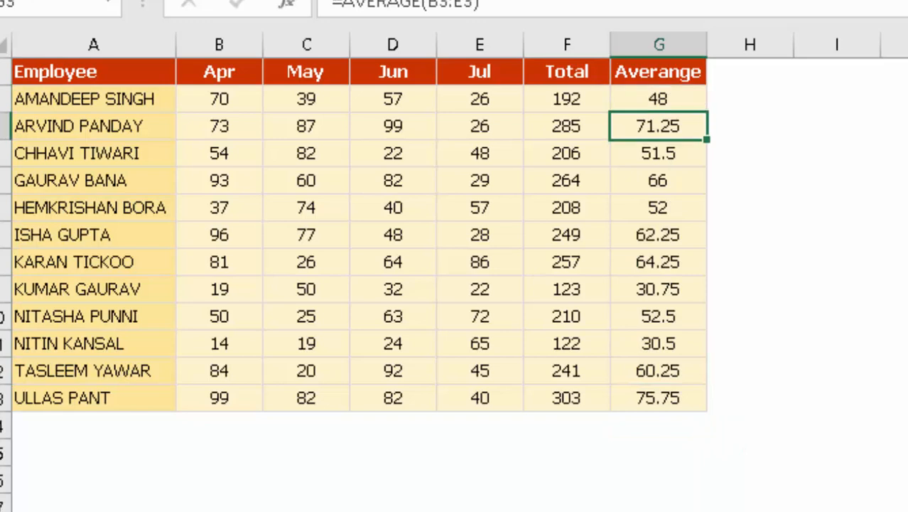
pyautogui.hotkey('ctrl', 'shift', 'Down')
pyautogui.press('Up')
pyautogui.press('F2')
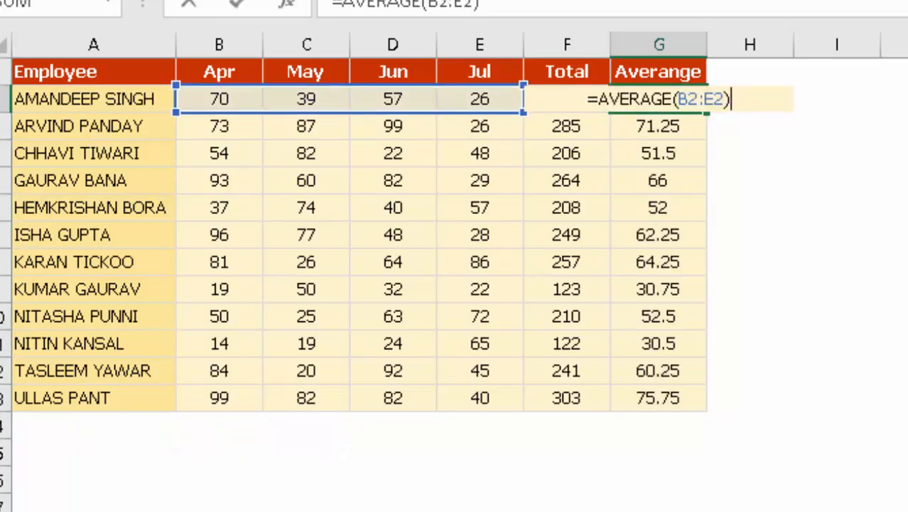
pyautogui.press('Return')
pyautogui.press('F2')
pyautogui.press('Return')
pyautogui.press('F2')
pyautogui.press('Escape')
pyautogui.press('Down')
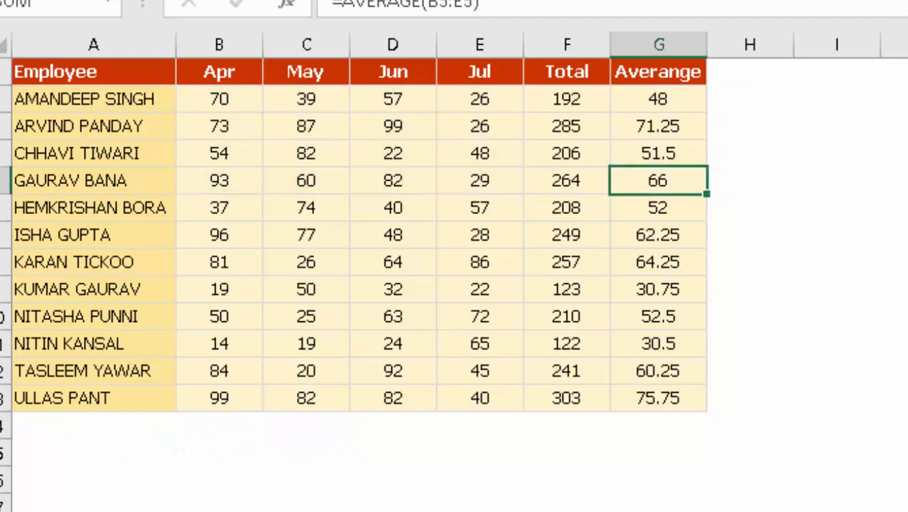
pyautogui.press('Down')
pyautogui.press('F2')
pyautogui.press('Escape')
pyautogui.press('Down')
pyautogui.press('F2')
pyautogui.press('Return')
pyautogui.press('F2')
pyautogui.press('Escape')
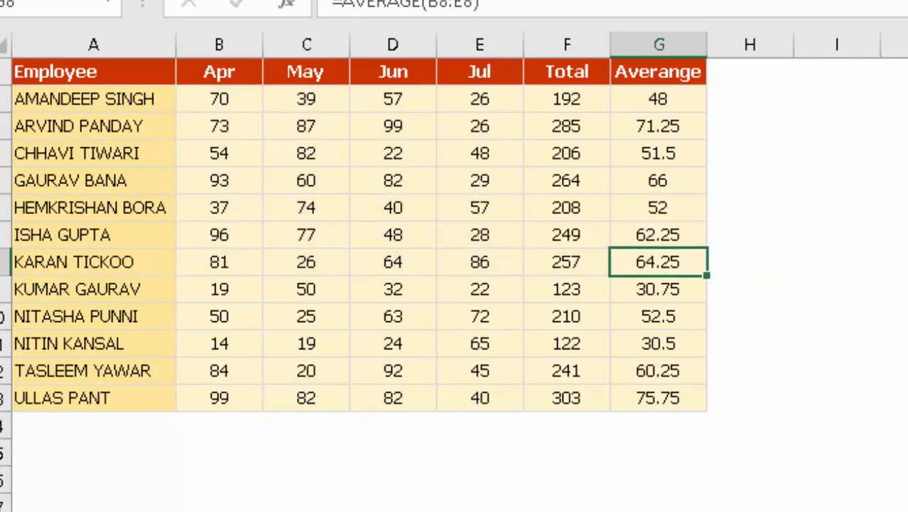
# Compare the row references in the AVERAGE formulas of G2 and G3
pyautogui.hotkey('ctrl', 'Up')
pyautogui.press('Down')
pyautogui.press('Down')
pyautogui.press('Up')
pyautogui.press('F2')
pyautogui.press('Escape')
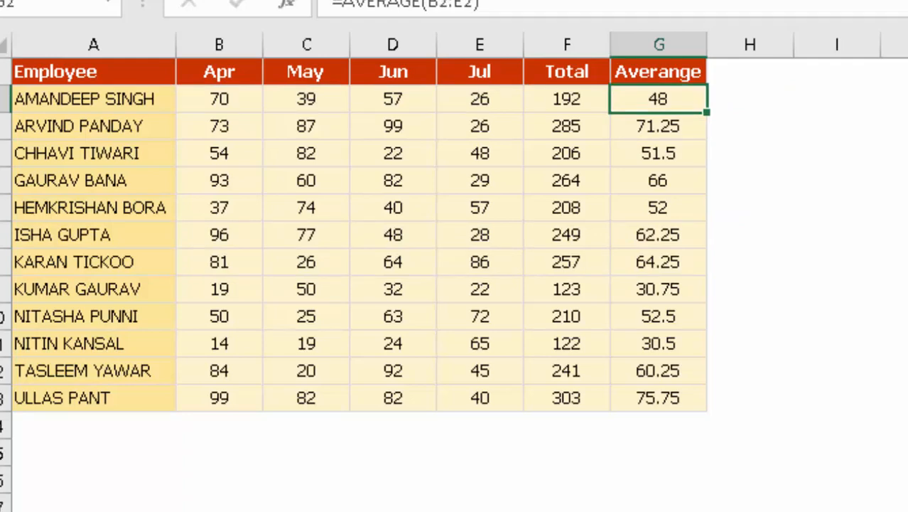
pyautogui.press('Down')
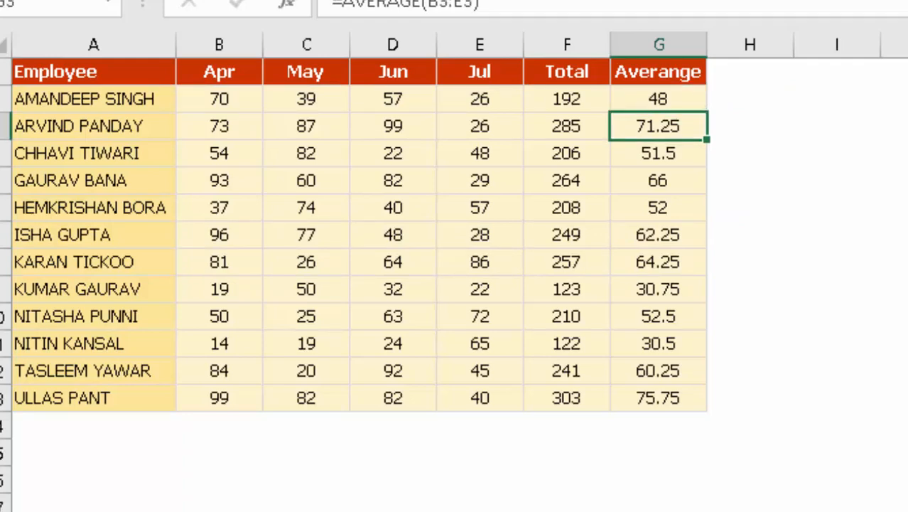
pyautogui.press('Up')
pyautogui.press('Down')
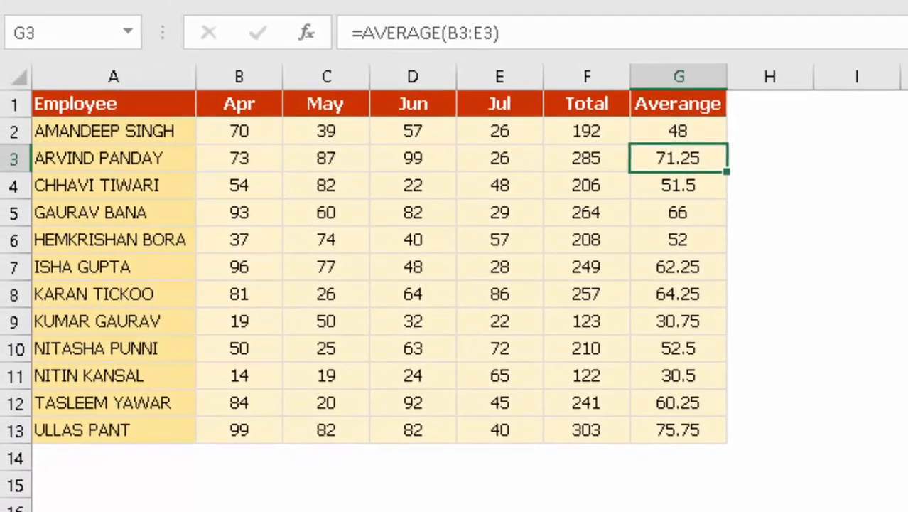
pyautogui.press('Up')
pyautogui.press('Down')
pyautogui.press('F2')
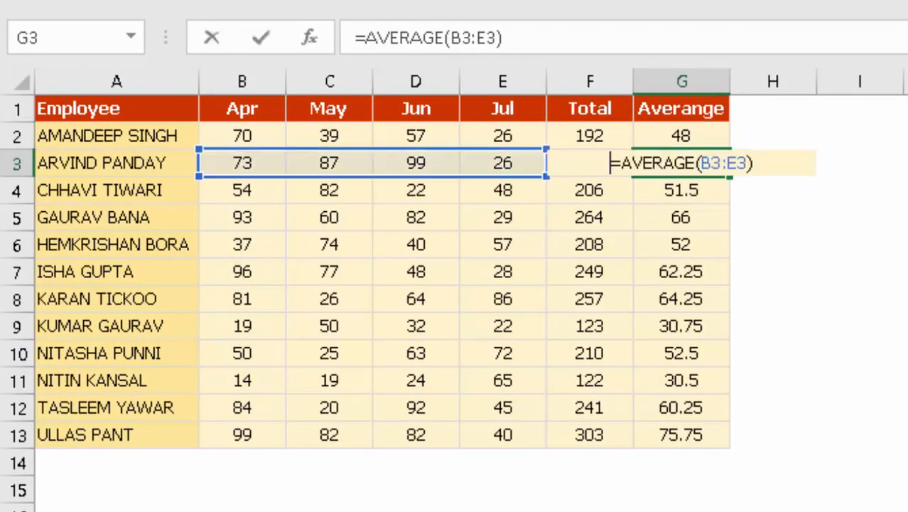
pyautogui.press('Escape')
pyautogui.press('Up')
pyautogui.press('F2')
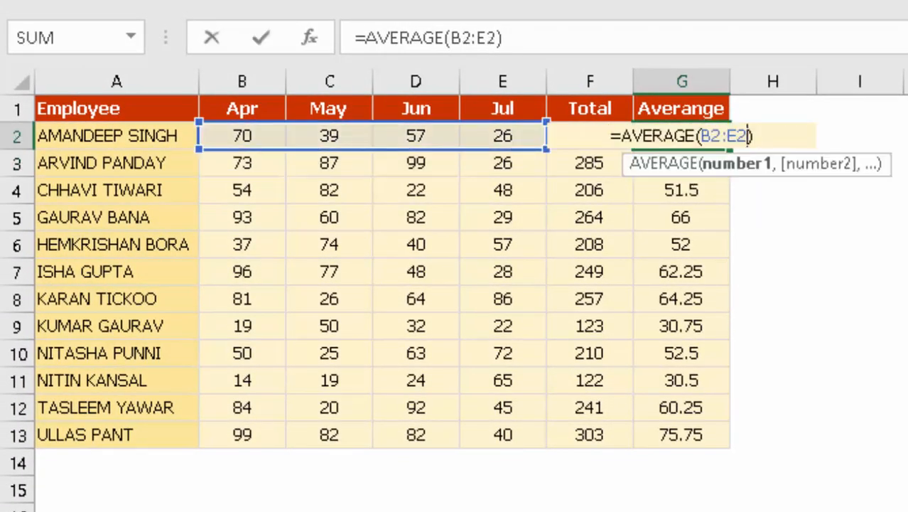
pyautogui.click(720, 135)
pyautogui.press('Return')
# Go to the end of the Average column, then examine the argument of the AVERAGE formula in G2
pyautogui.hotkey('ctrl', 'Down')
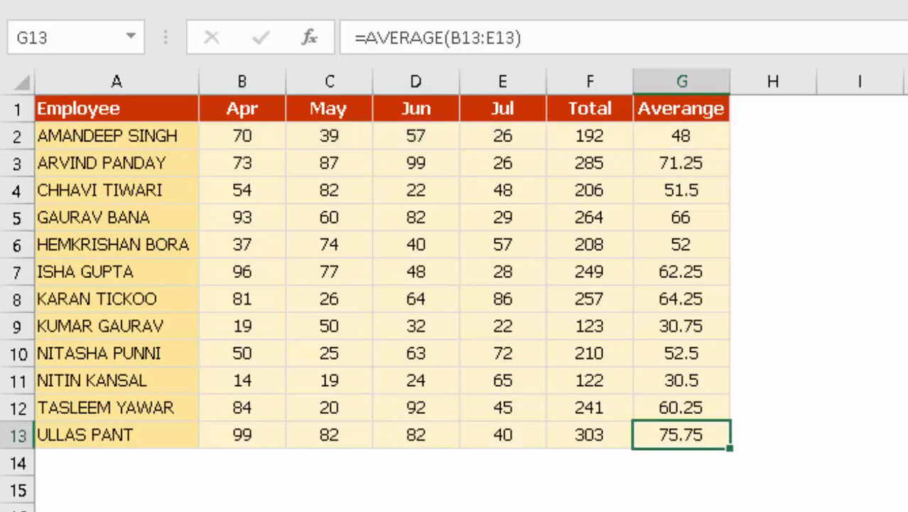
pyautogui.hotkey('ctrl', 'Up')
pyautogui.press('Down')
pyautogui.press('F2')
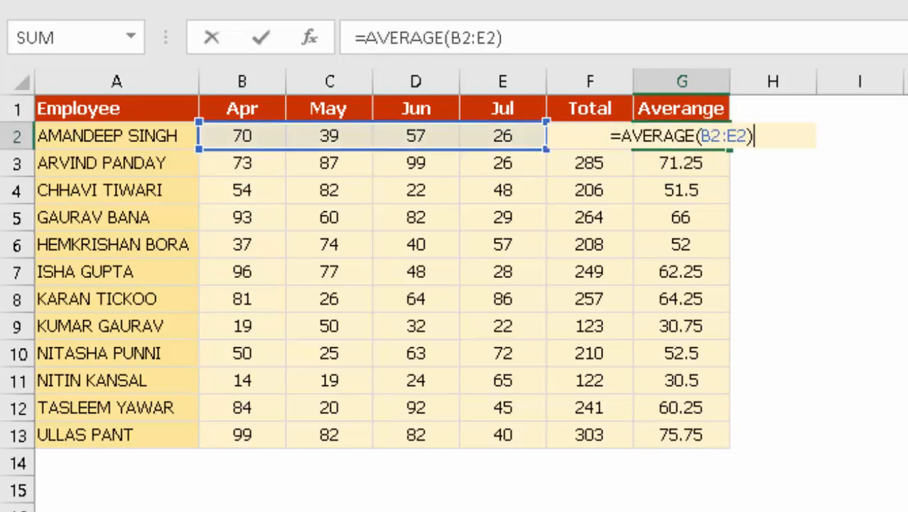
pyautogui.press('Left')
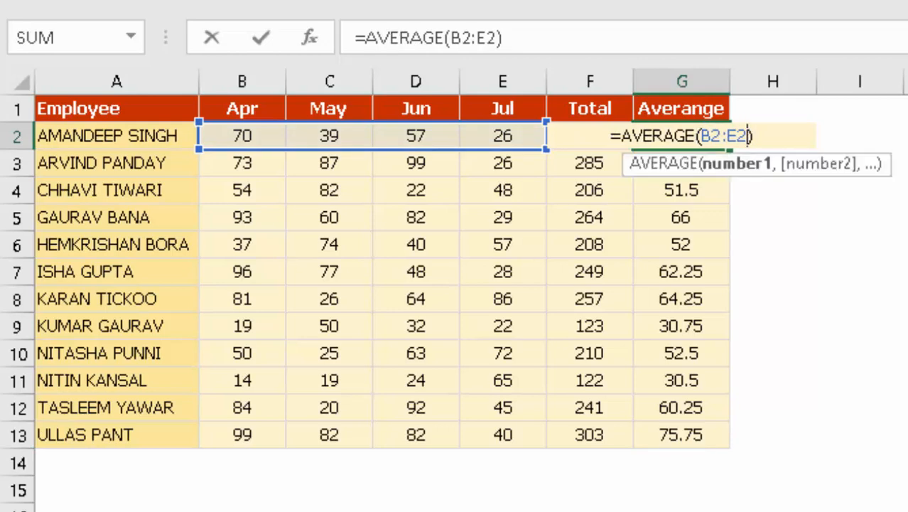
pyautogui.press('Escape')
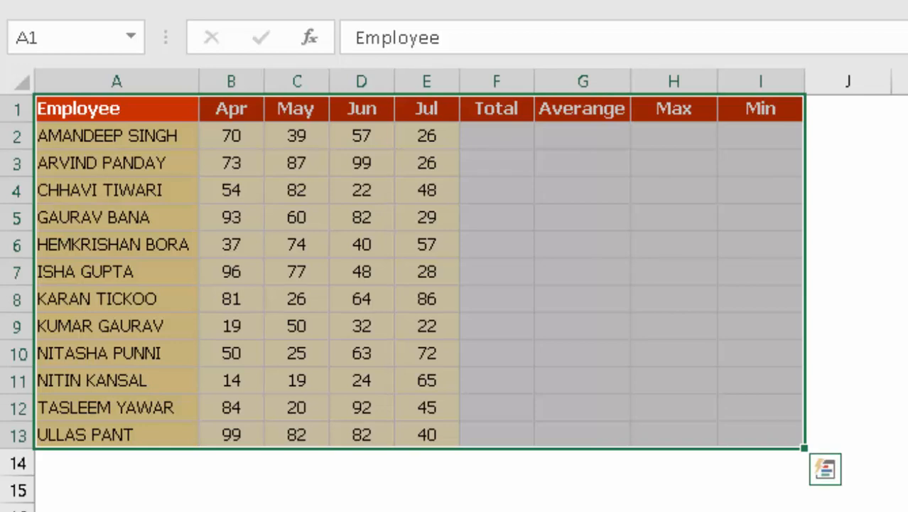
# On the worksheet with Max and Min columns, total the first employee's B2:E2 figures in F2 with AutoSum
pyautogui.press('Return')
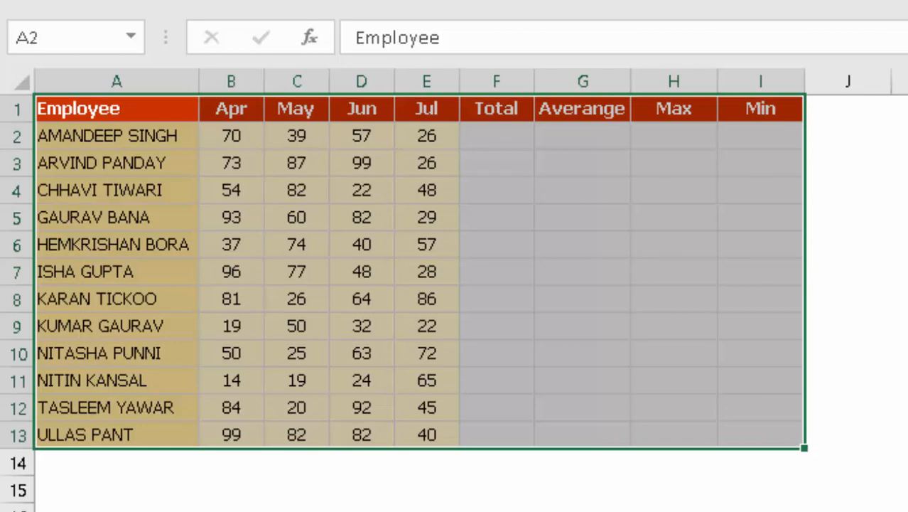
pyautogui.press('Right')
pyautogui.press('Right')
pyautogui.press('Right')
pyautogui.press('Right')
pyautogui.press('Right')
pyautogui.hotkey('alt', '=')
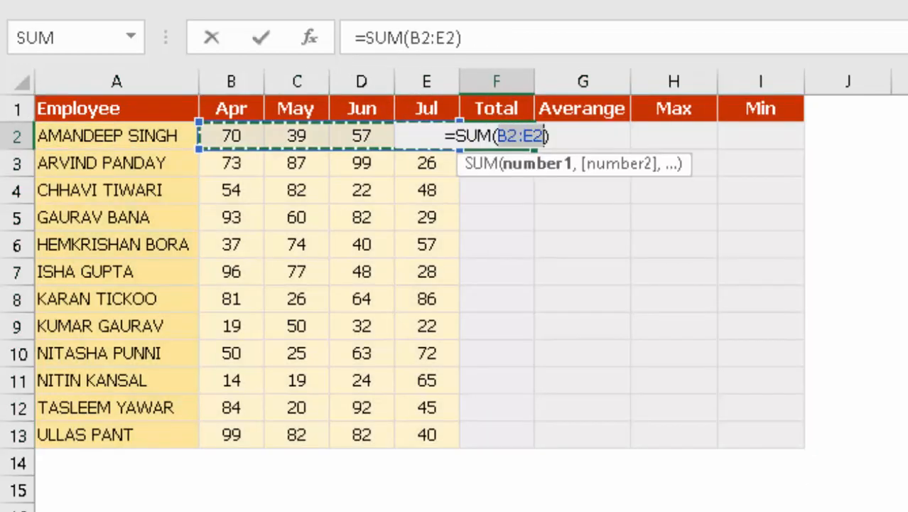
pyautogui.hotkey('ctrl', 'Return')
# Fill the SUM formula from F2 down through F13 on the worksheet with Max and Min columns
pyautogui.hotkey('shift', 'Down')
pyautogui.hotkey('shift', 'Down')
pyautogui.hotkey('shift', 'Down')
pyautogui.hotkey('shift', 'Down')
pyautogui.hotkey('shift', 'Down')
pyautogui.hotkey('shift', 'Down')
pyautogui.hotkey('shift', 'Down')
pyautogui.hotkey('shift', 'Down')
pyautogui.hotkey('shift', 'Down')
pyautogui.hotkey('shift', 'Down')
pyautogui.hotkey('shift', 'Down')
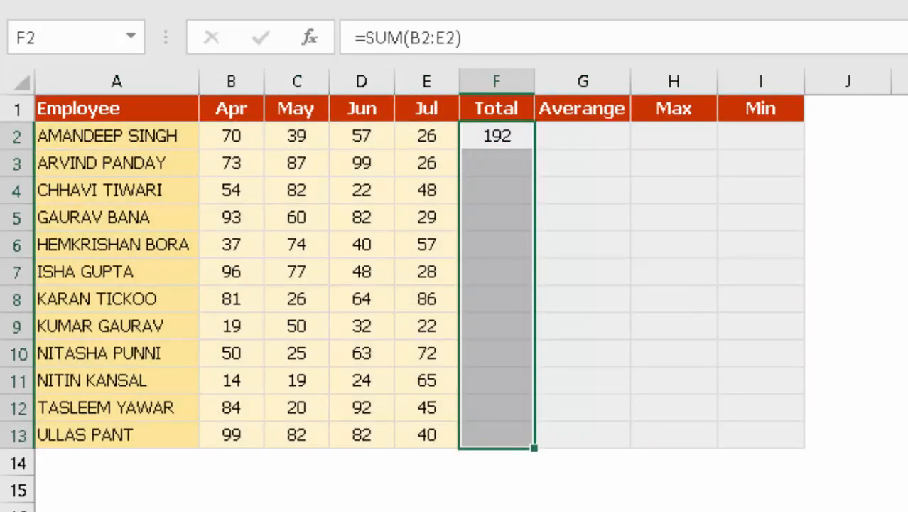
pyautogui.hotkey('ctrl', 'd')
pyautogui.press('Right')
pyautogui.press('Left')
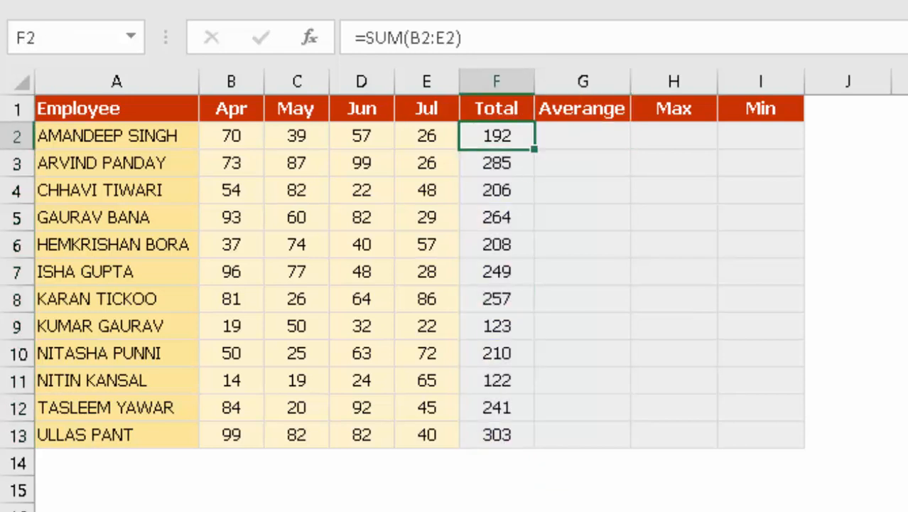
# Copy the formula text =SUM(B2:E2) from F2 into G2 with its references unchanged
pyautogui.press('F2')
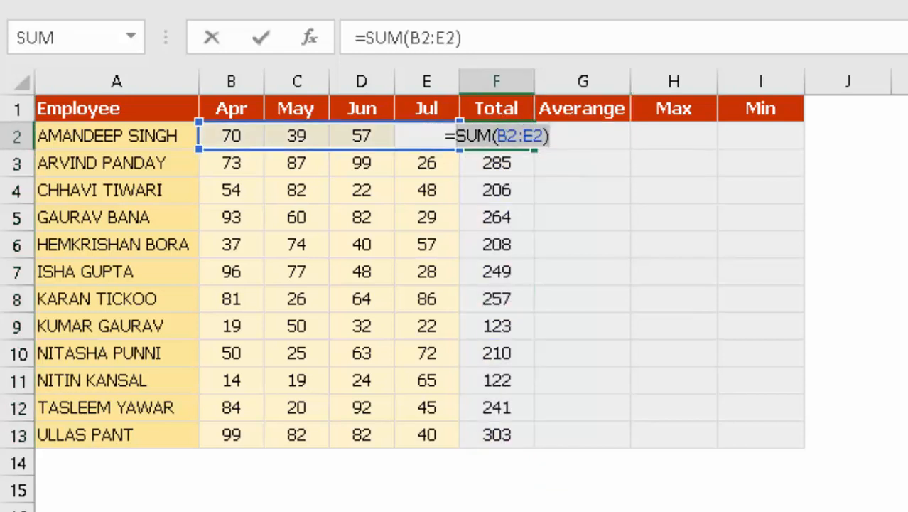
pyautogui.press('Tab')
pyautogui.press('F2')
pyautogui.write('=')
pyautogui.write('SUM(B2:E2)')
pyautogui.press('Left')
pyautogui.press('Left')
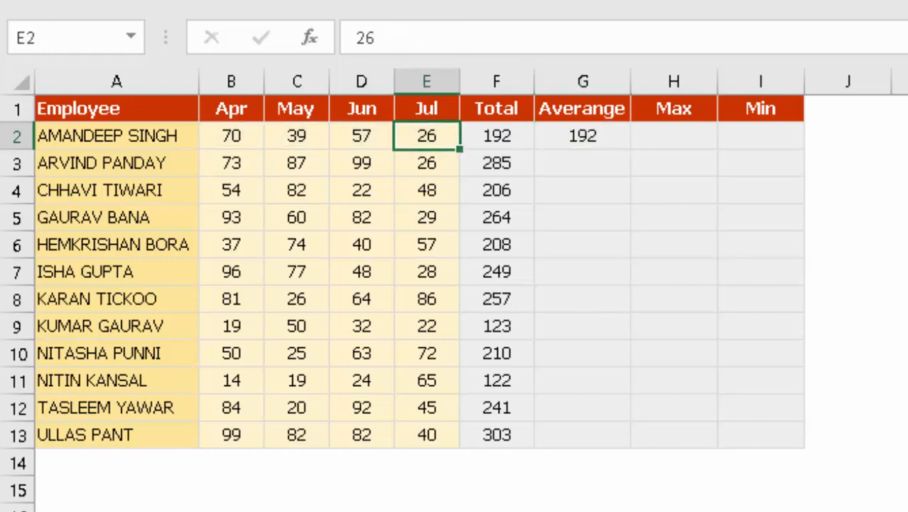
# Replace the SUM function in G2 with AVERAGE, keeping B2:E2 as its range
pyautogui.press('Right')
pyautogui.press('Right')
pyautogui.press('F2')
pyautogui.press('Left')
pyautogui.press('Left')
pyautogui.press('Left')
pyautogui.press('Left')
pyautogui.press('Left')
pyautogui.press('Left')
pyautogui.press('Left')
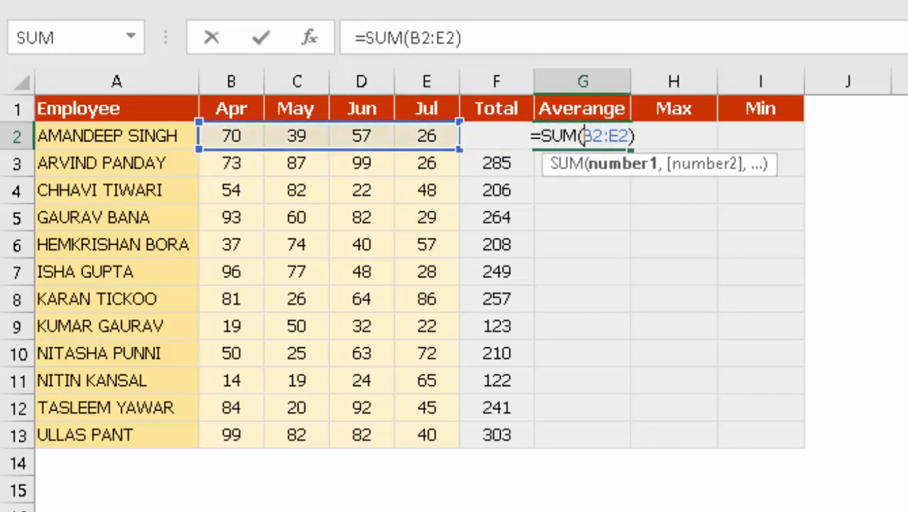
pyautogui.hotkey('shift', 'Left')
pyautogui.hotkey('shift', 'Left')
pyautogui.hotkey('shift', 'Left')
pyautogui.write('ave')
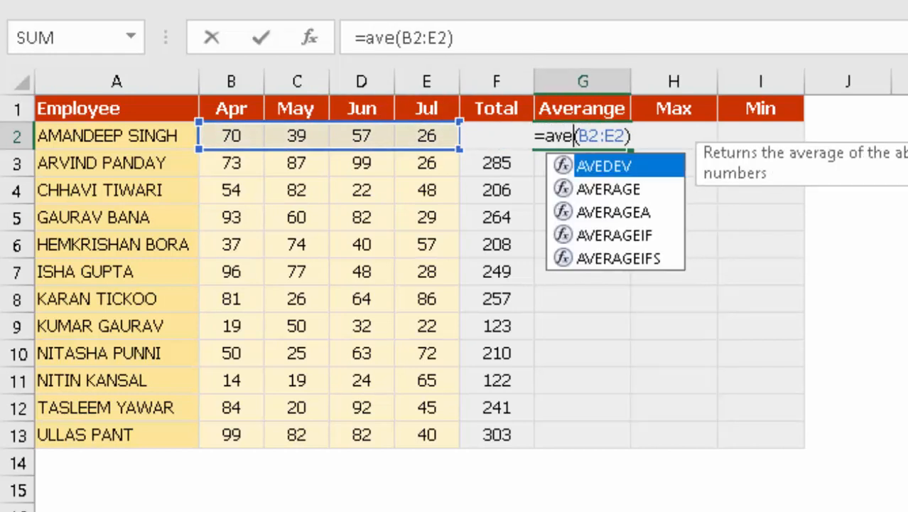
pyautogui.press('Down')
pyautogui.press('Tab')
pyautogui.hotkey('ctrl', 'Return')
# Fill the AVERAGE formula from G2 down through G13
pyautogui.press('Left')
pyautogui.hotkey('ctrl', 'Down')
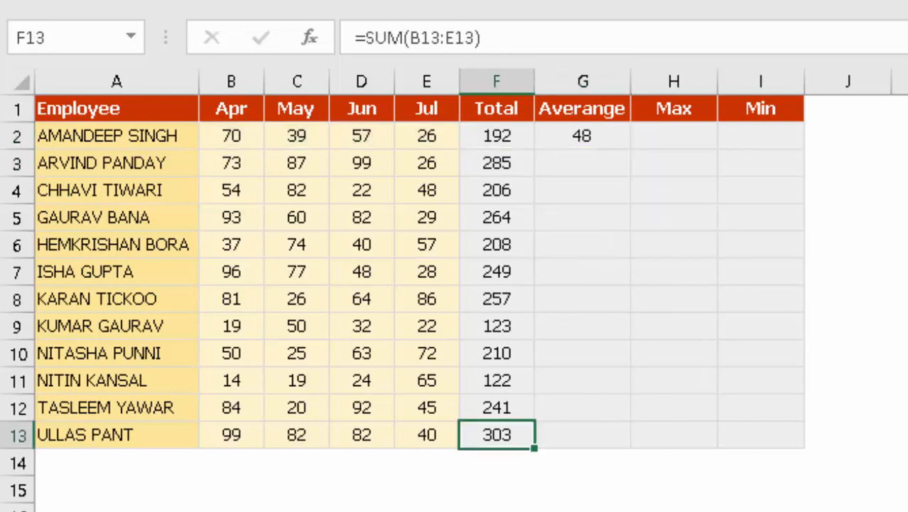
pyautogui.press('Right')
pyautogui.hotkey('ctrl', 'shift', 'Up')
pyautogui.hotkey('ctrl', 'd')
pyautogui.press('Down')
# Enter =MAX(B2:E2) in H2 to find the first employee's highest monthly figure
pyautogui.press('Left')
pyautogui.hotkey('ctrl', 'Up')
pyautogui.hotkey('ctrl', 'Up')
pyautogui.press('Right')
pyautogui.press('Right')
pyautogui.press('Down')
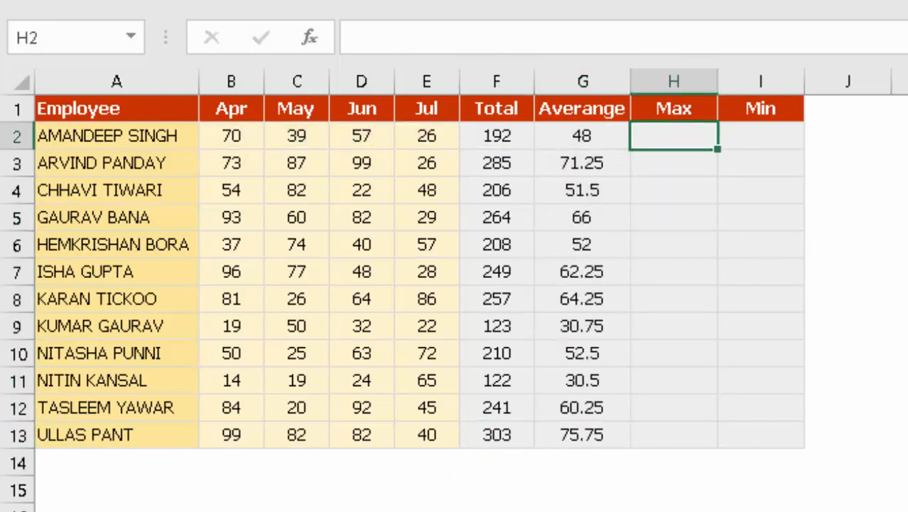
pyautogui.write('=ma')
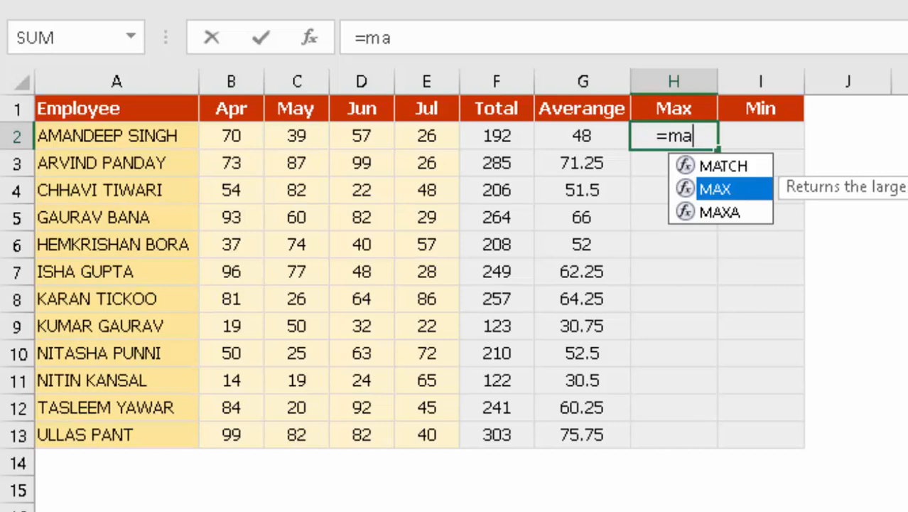
pyautogui.press('Tab')
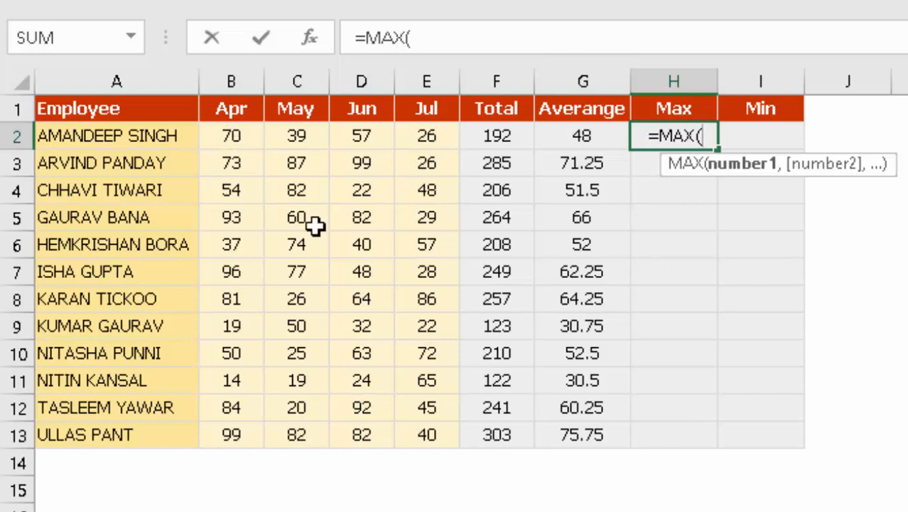
pyautogui.click(235, 137)
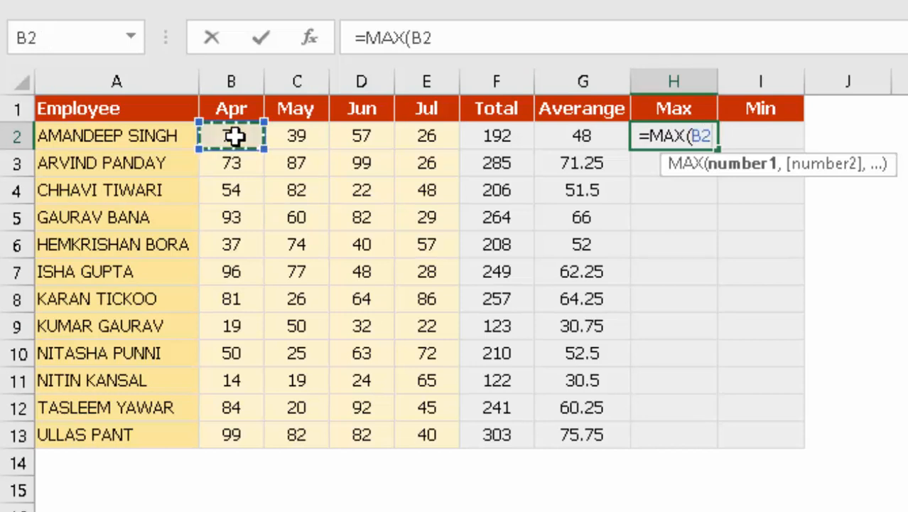
pyautogui.moveTo(235, 136); pyautogui.dragTo(408, 135)
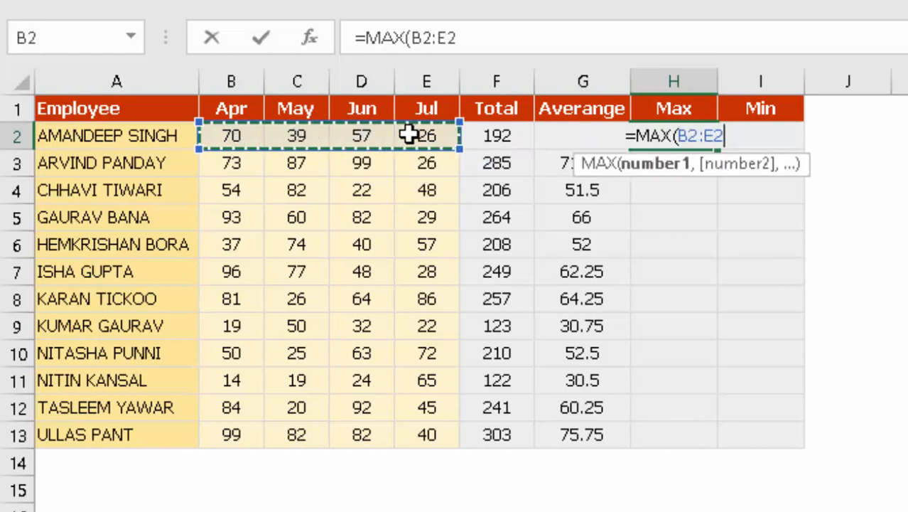
pyautogui.write(')')
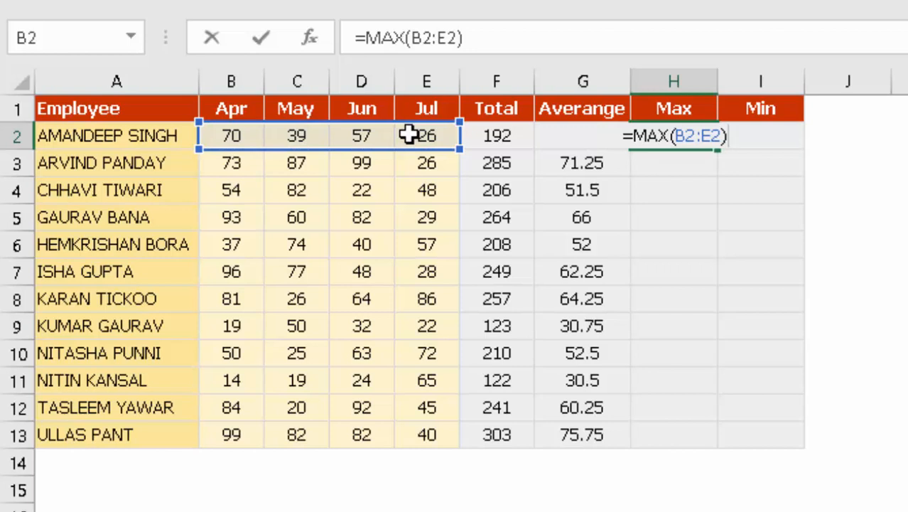
pyautogui.press('Return')
pyautogui.press('Up')
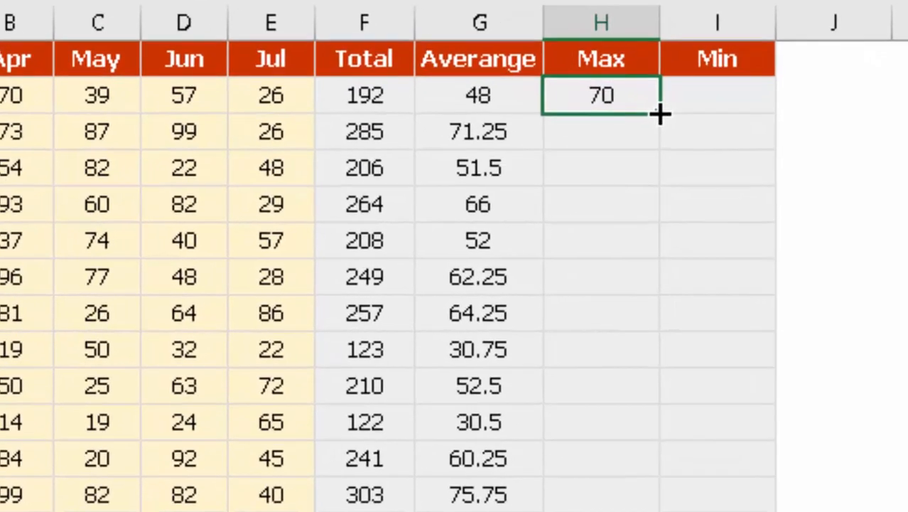
# Try filling the MAX formula from H2 down through H13 and undo each fill
pyautogui.moveTo(718, 149); pyautogui.dragTo(714, 267)
pyautogui.moveTo(654, 270); pyautogui.dragTo(643, 506)
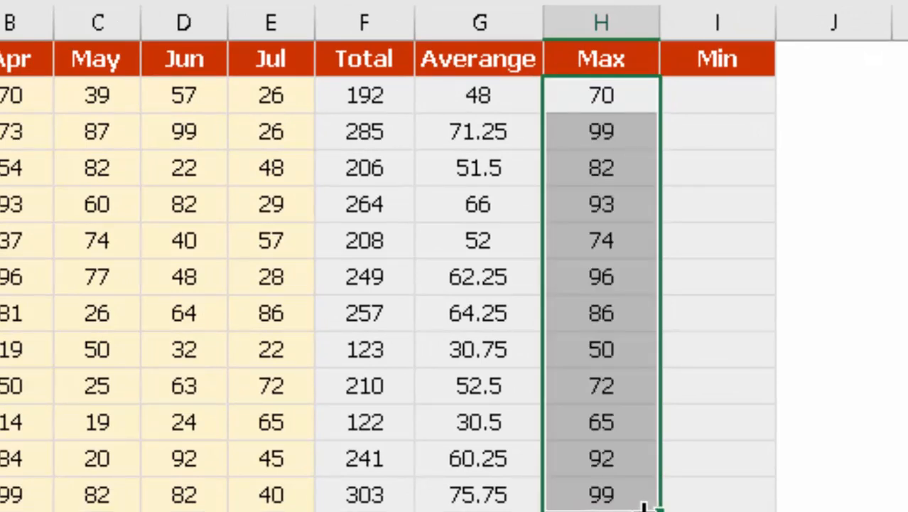
pyautogui.hotkey('ctrl', 'z')
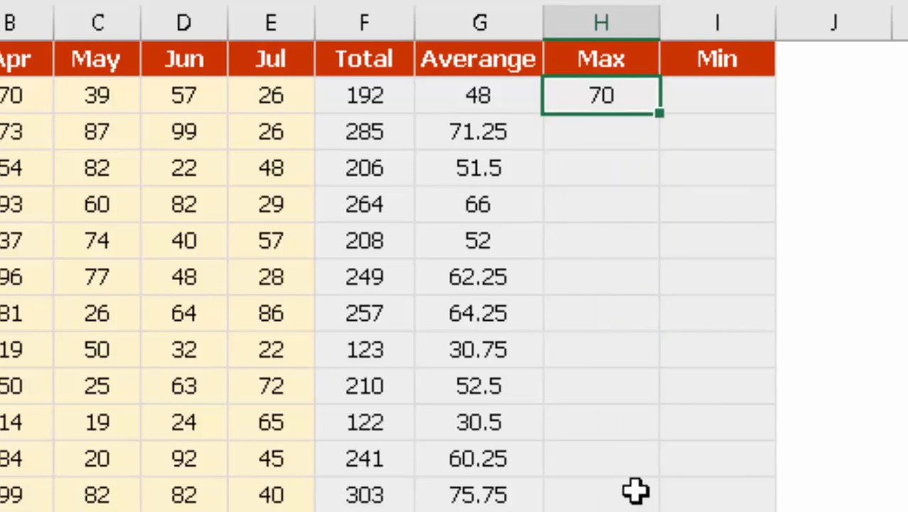
pyautogui.doubleClick(658, 118)
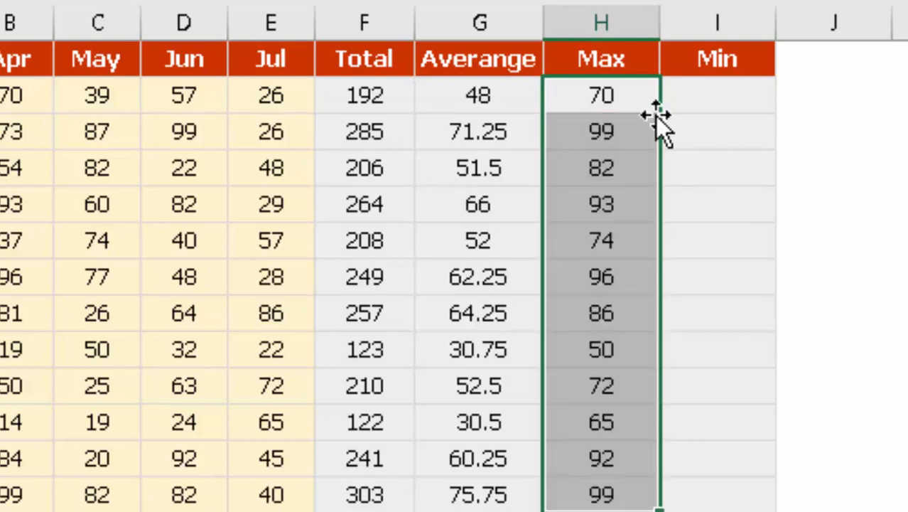
pyautogui.moveTo(656, 116); pyautogui.dragTo(656, 116)
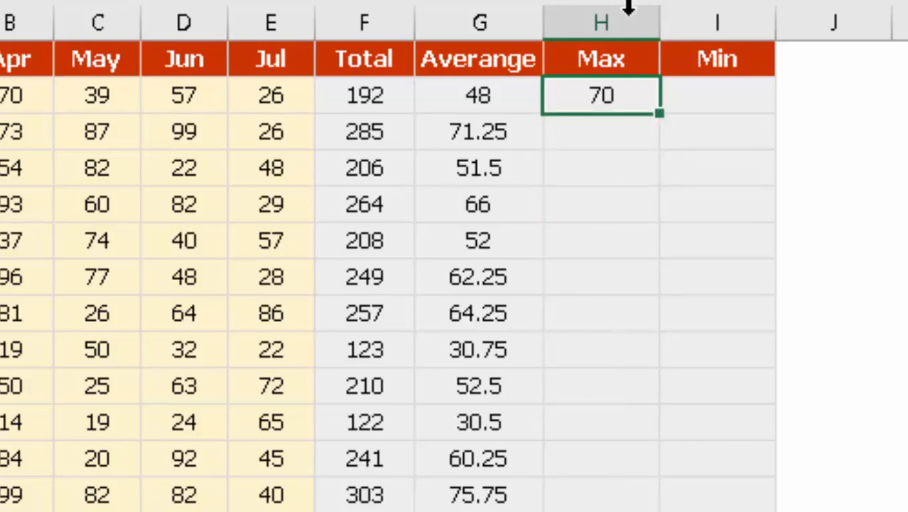
# Fill the MAX formula from H2 down through H13 and go to the last cell of the Max column
pyautogui.doubleClick(659, 113)
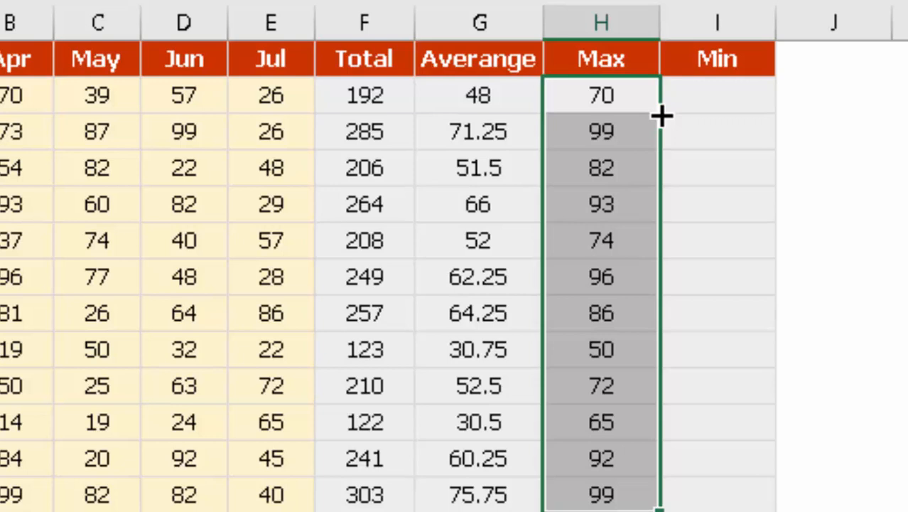
pyautogui.click(660, 116)
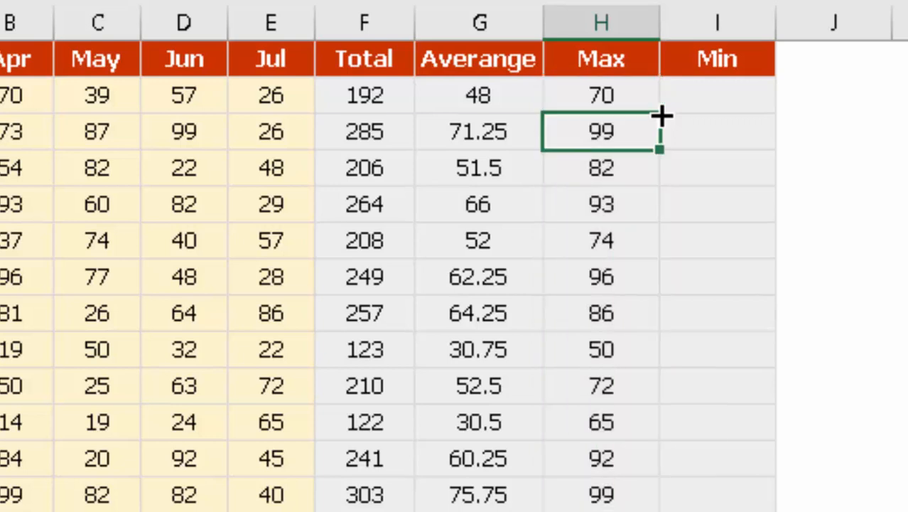
pyautogui.press('Left')
pyautogui.hotkey('ctrl', 'Down')
pyautogui.press('Right')
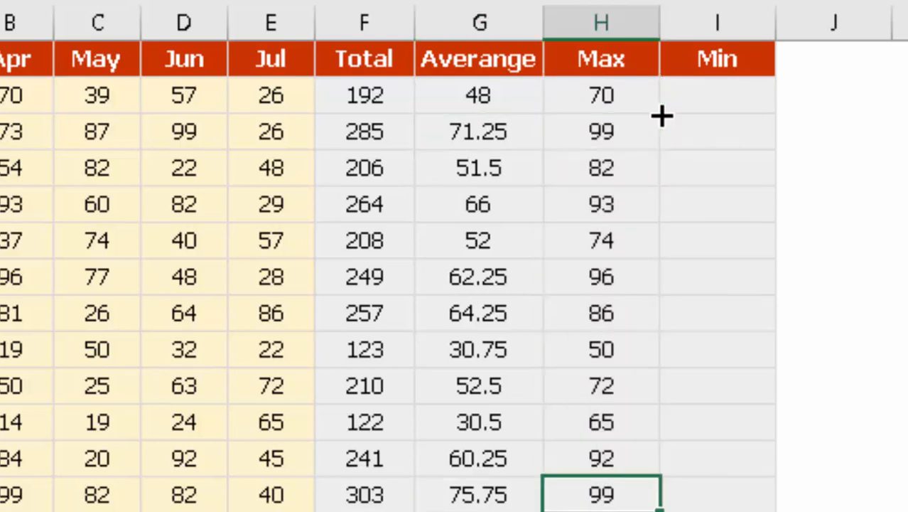
pyautogui.press('Left')
pyautogui.press('Right')
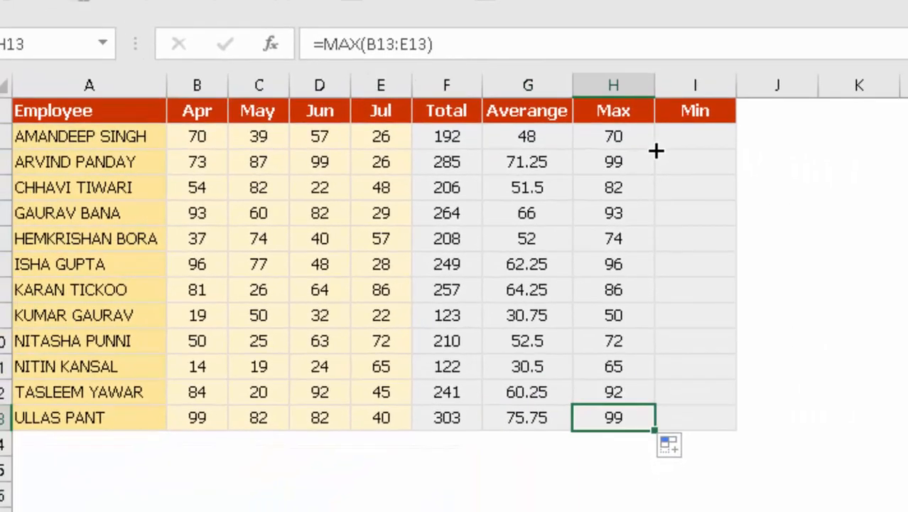
# Select the Max values from H13 up to H2, then go through the column's ends back to its header
pyautogui.keyDown('shift'); pyautogui.click(656, 150); pyautogui.keyUp('shift')
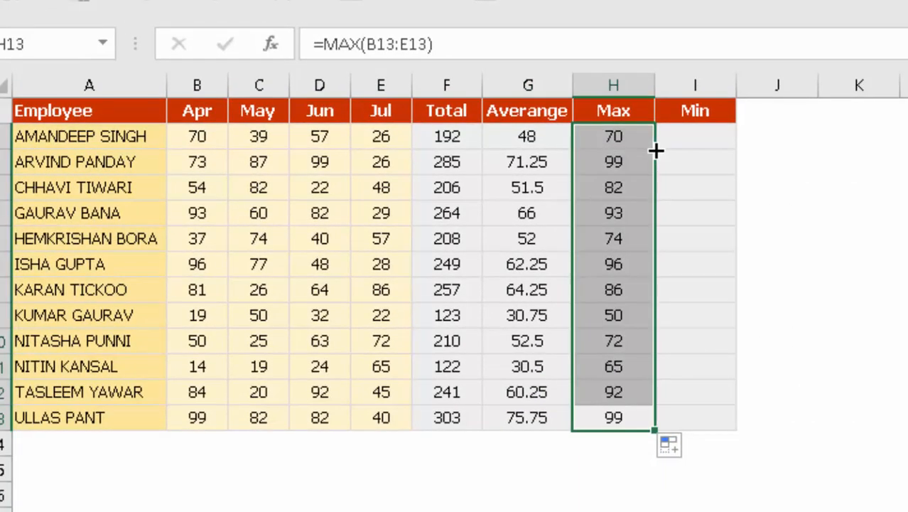
pyautogui.hotkey('ctrl', 'Up')
pyautogui.press('Down')
pyautogui.press('Down')
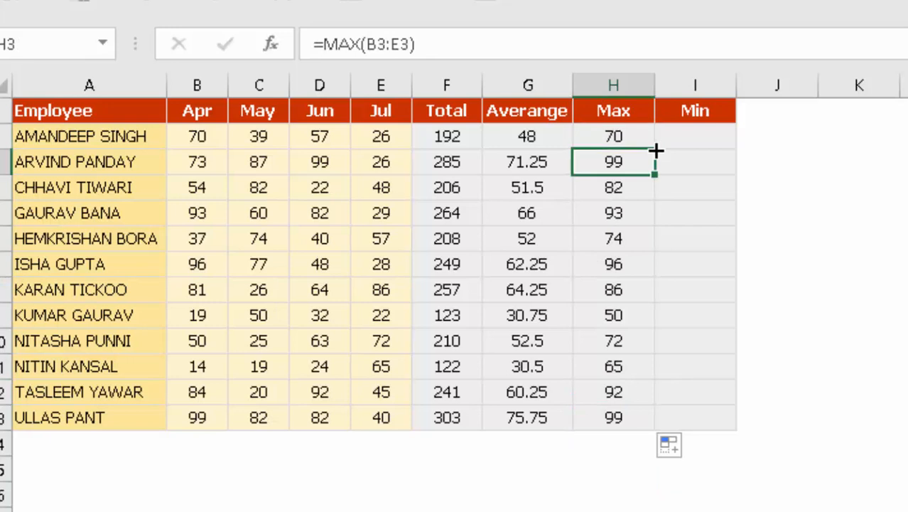
pyautogui.hotkey('ctrl', 'Down')
pyautogui.press('Left')
pyautogui.press('Right')
pyautogui.hotkey('ctrl', 'Up')
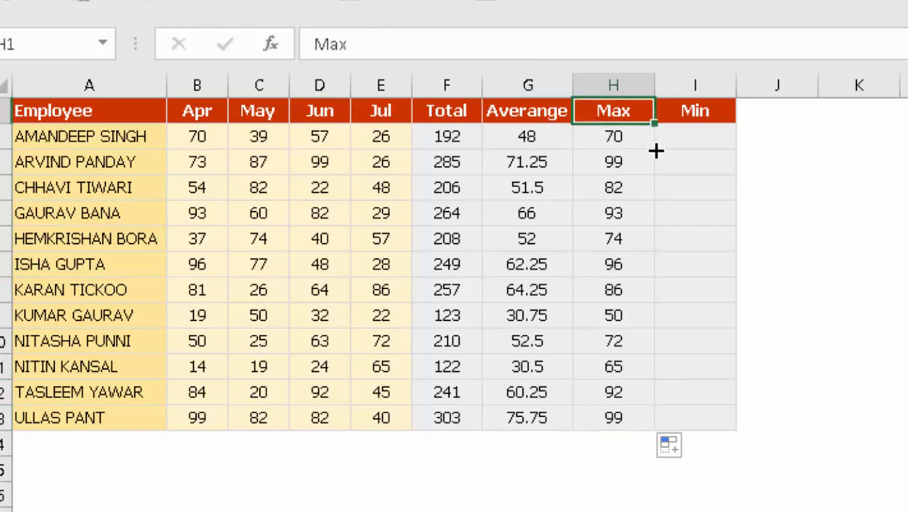
# Enter =MIN(B2:E2) in I2 to find the first employee's lowest monthly figure
pyautogui.press('Down')
pyautogui.press('Right')
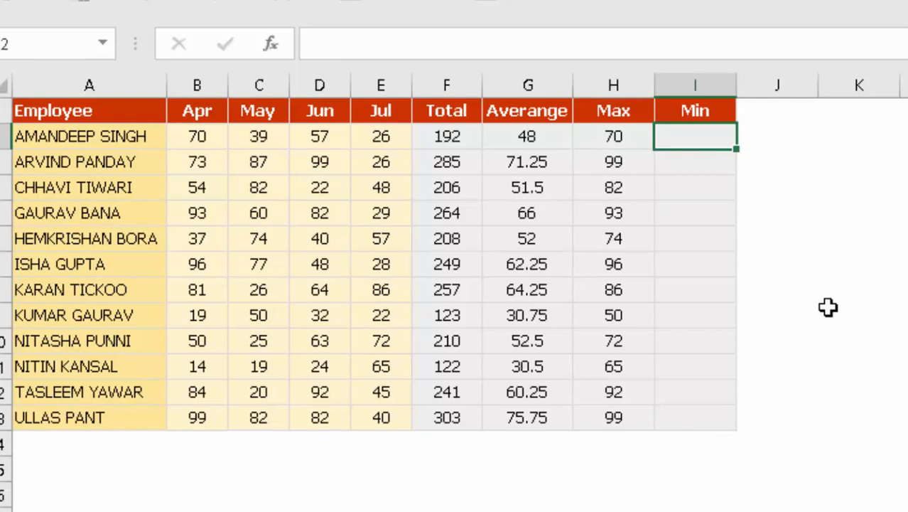
pyautogui.write('=mi')
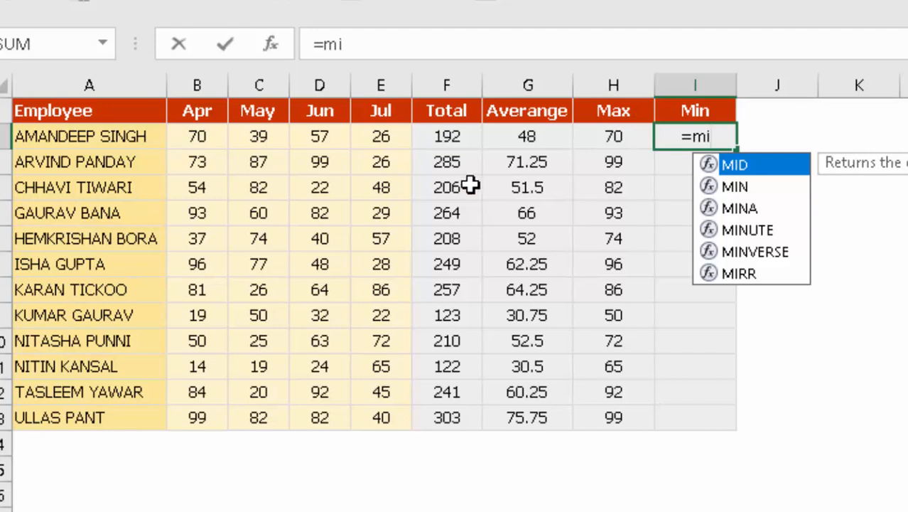
pyautogui.press('Down')
pyautogui.press('Tab')
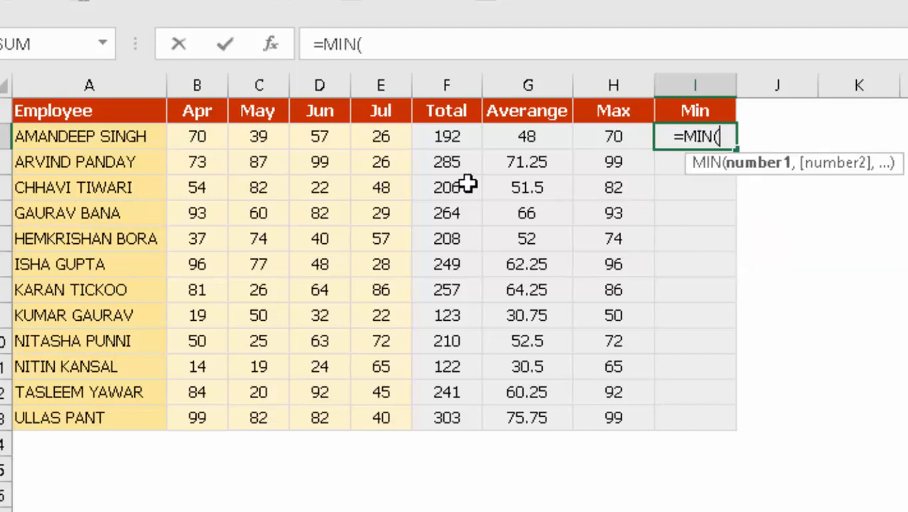
pyautogui.press('Left')
pyautogui.press('Left')
pyautogui.press('Left')
pyautogui.press('Left')
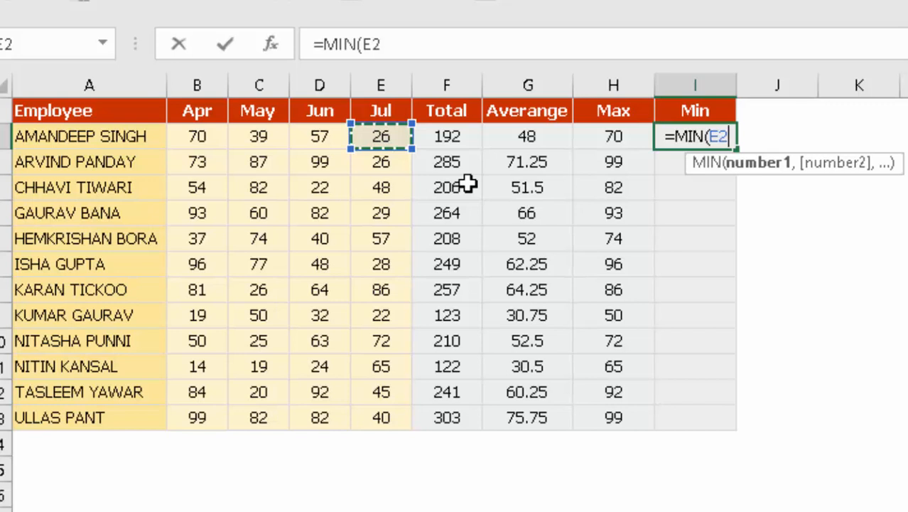
pyautogui.hotkey('shift', 'Left')
pyautogui.hotkey('shift', 'Left')
pyautogui.hotkey('shift', 'Left')
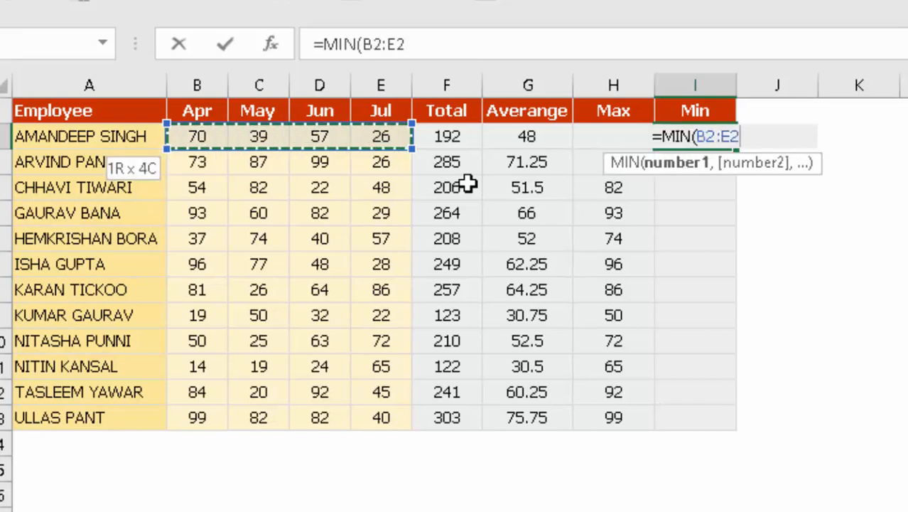
pyautogui.write(')')
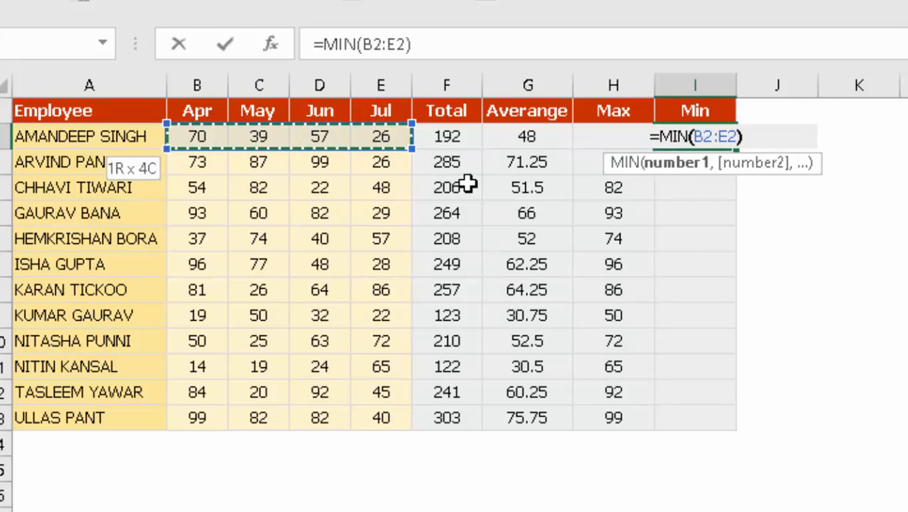
pyautogui.press('Return')
# Fill the MIN formula from I2 down through I13
pyautogui.press('Left')
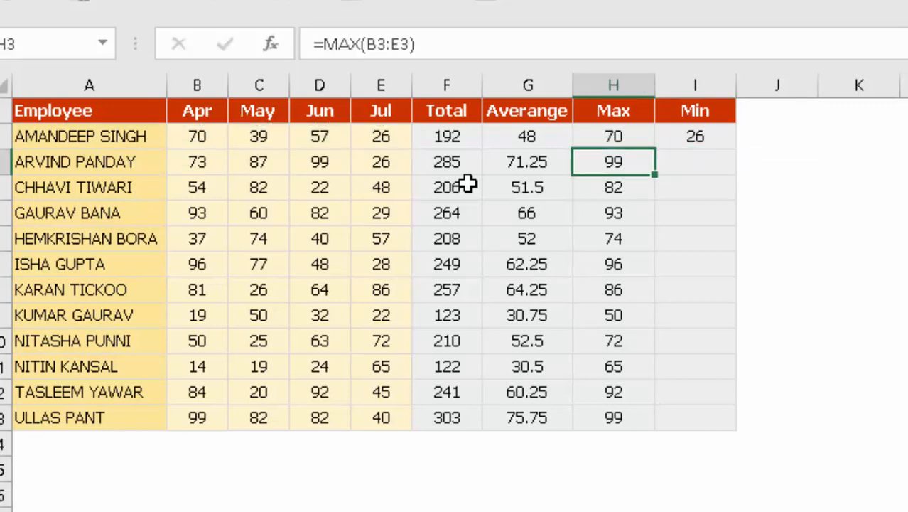
pyautogui.hotkey('ctrl', 'Down')
pyautogui.press('Right')
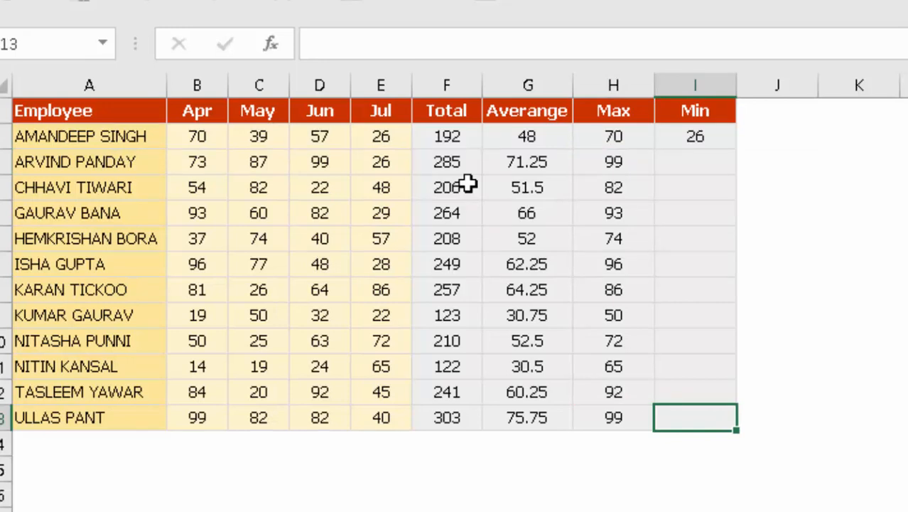
pyautogui.hotkey('ctrl', 'shift', 'Up')
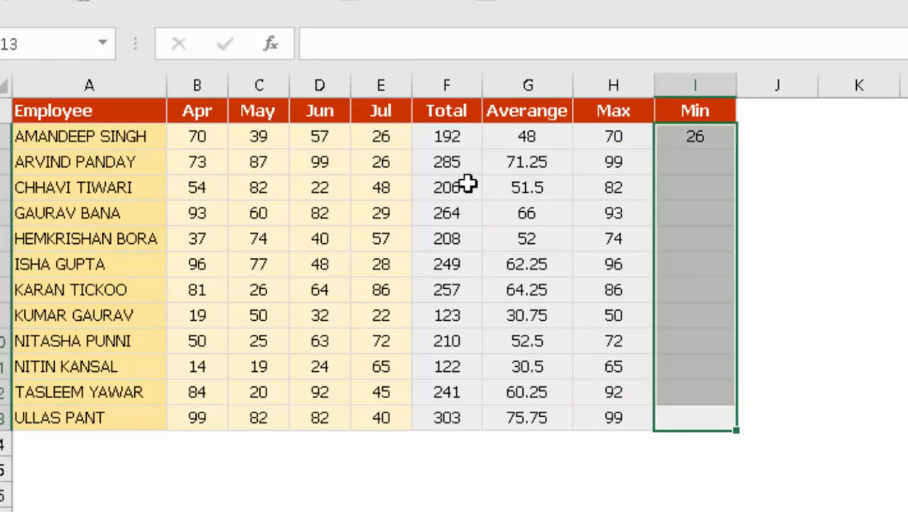
pyautogui.hotkey('ctrl', 'd')
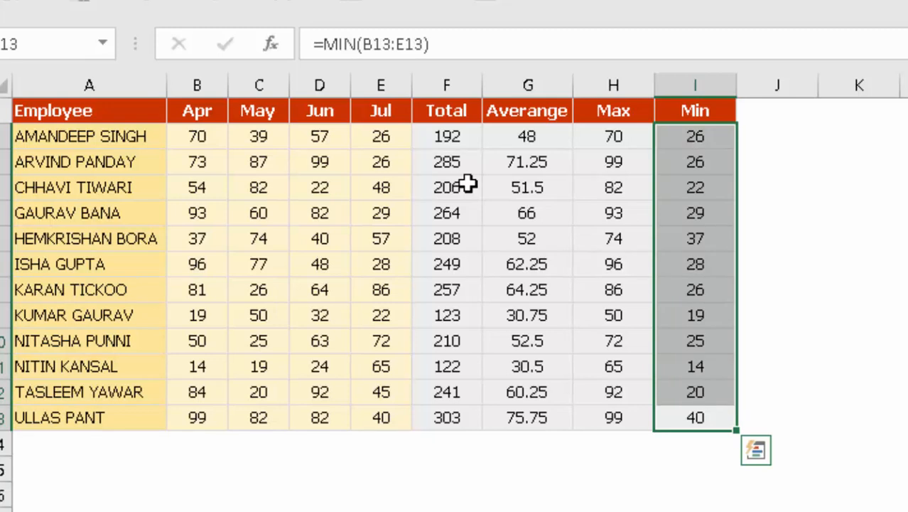
# Select the entire employee table from A1 through I13
pyautogui.press('Up')
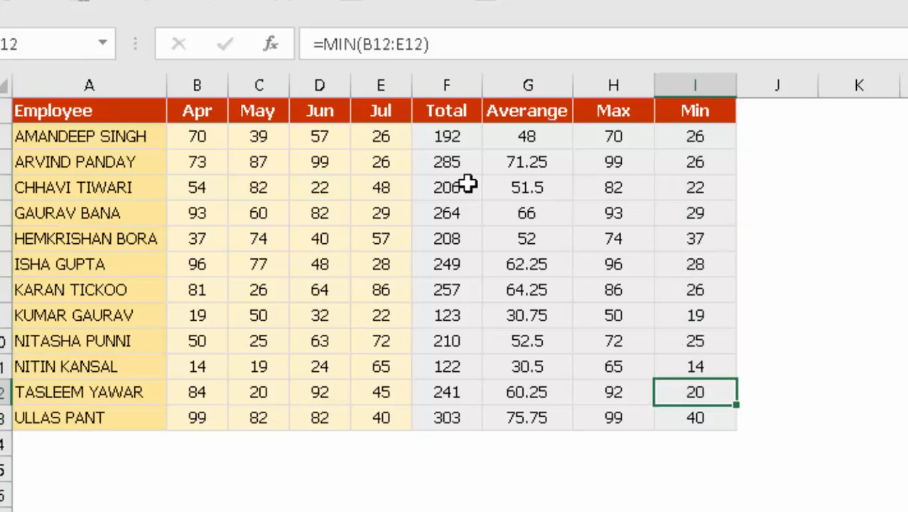
pyautogui.hotkey('ctrl', 'Home')
pyautogui.hotkey('ctrl', 'a')
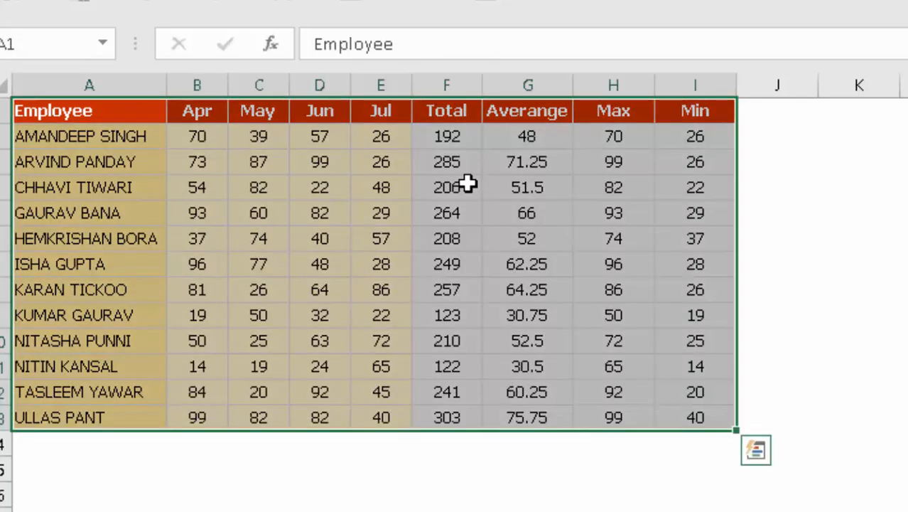
# Review the MAX formula in H2 and the MIN formula in I2 for the first employee
pyautogui.press('Down')
pyautogui.press('Right')
pyautogui.press('Right')
pyautogui.press('Right')
pyautogui.press('Right')
pyautogui.press('Right')
pyautogui.press('Right')
pyautogui.press('Right')
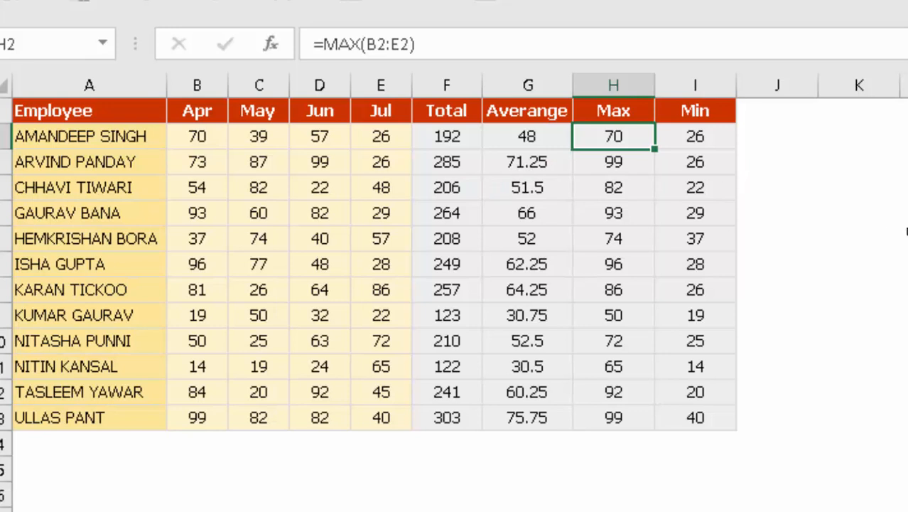
pyautogui.press('F2')
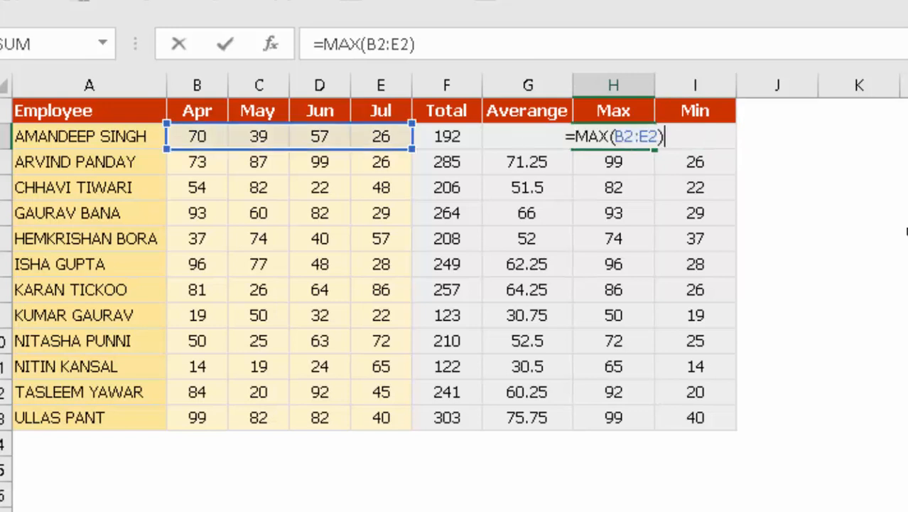
pyautogui.press('Tab')
pyautogui.press('F2')
pyautogui.hotkey('shift', 'Tab')
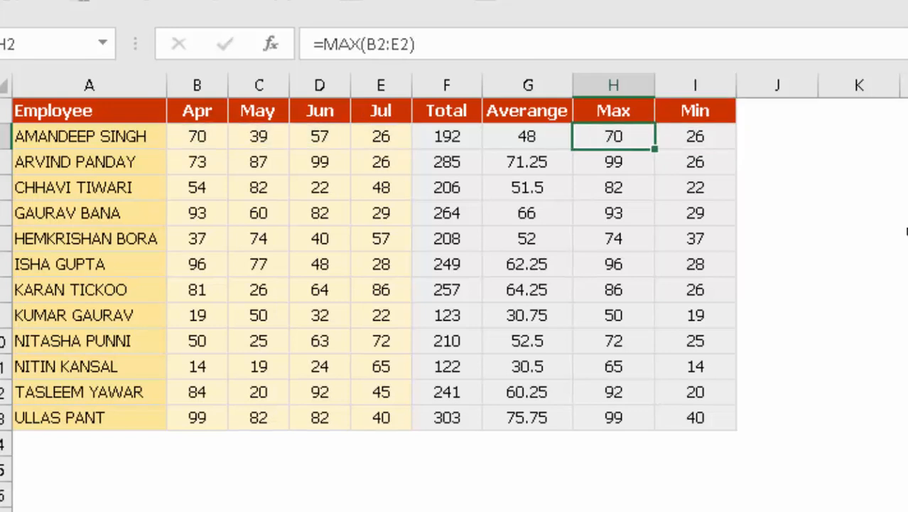
# Go along the first employee's row between A2 and I2, and recheck the range used by the MAX formula in H2
pyautogui.hotkey('shift', 'Tab')
pyautogui.hotkey('shift', 'Tab')
pyautogui.hotkey('shift', 'Tab')
pyautogui.hotkey('shift', 'Tab')
pyautogui.hotkey('shift', 'Tab')
pyautogui.hotkey('shift', 'Tab')
pyautogui.hotkey('shift', 'Tab')
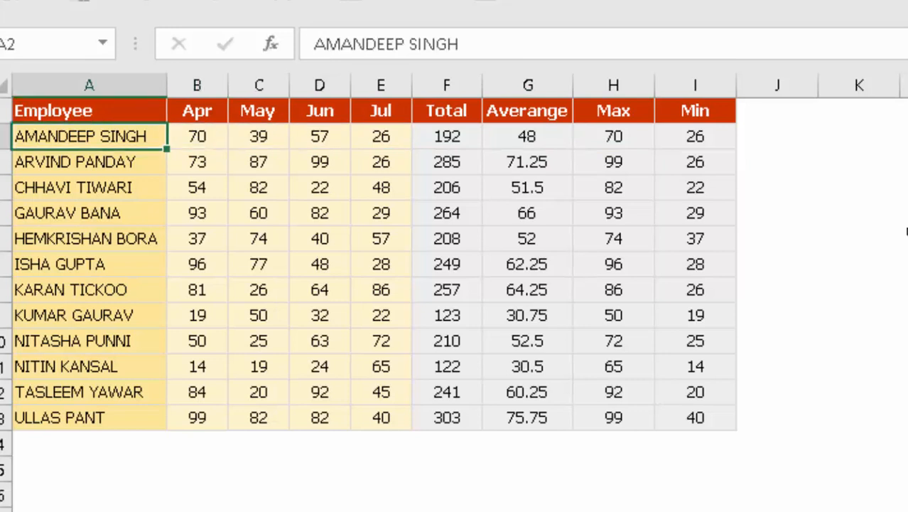
pyautogui.press('Tab')
pyautogui.press('Tab')
pyautogui.press('Tab')
pyautogui.press('Tab')
pyautogui.press('Tab')
pyautogui.press('Tab')
pyautogui.press('Tab')
pyautogui.press('Tab')
pyautogui.hotkey('shift', 'Tab')
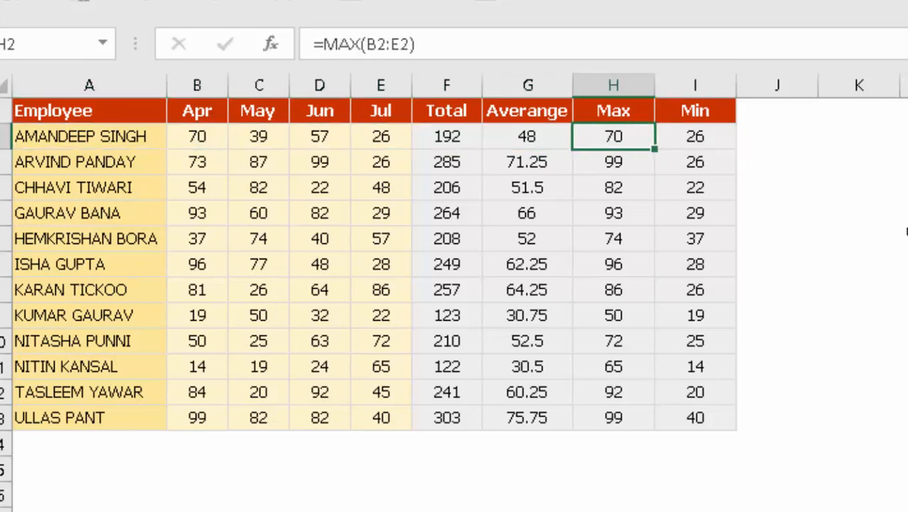
pyautogui.press('F2')
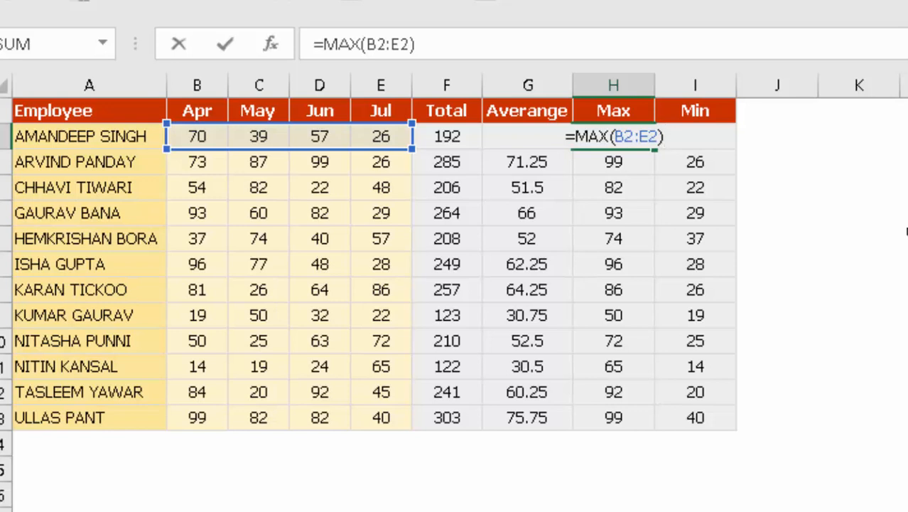
pyautogui.press('Left')
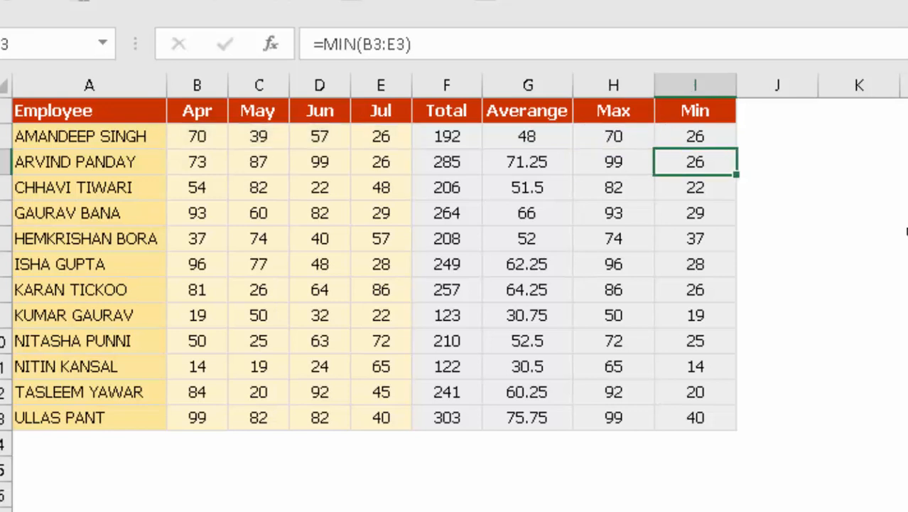
# Begin an INDEX formula in J2 with the absolute month headers $B$1:$E$1 as its array
pyautogui.press('Up')
pyautogui.press('Right')
pyautogui.write('=')
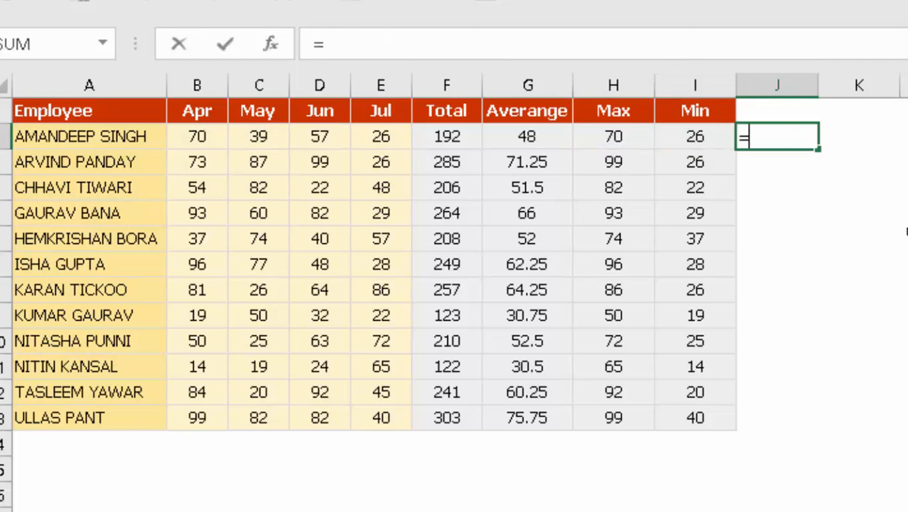
pyautogui.write('ind')
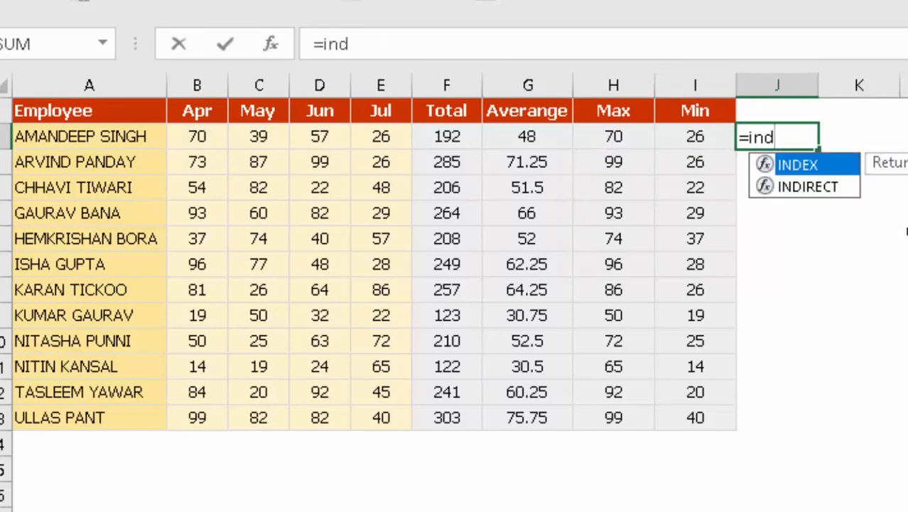
pyautogui.press('Tab')
pyautogui.write('I2')
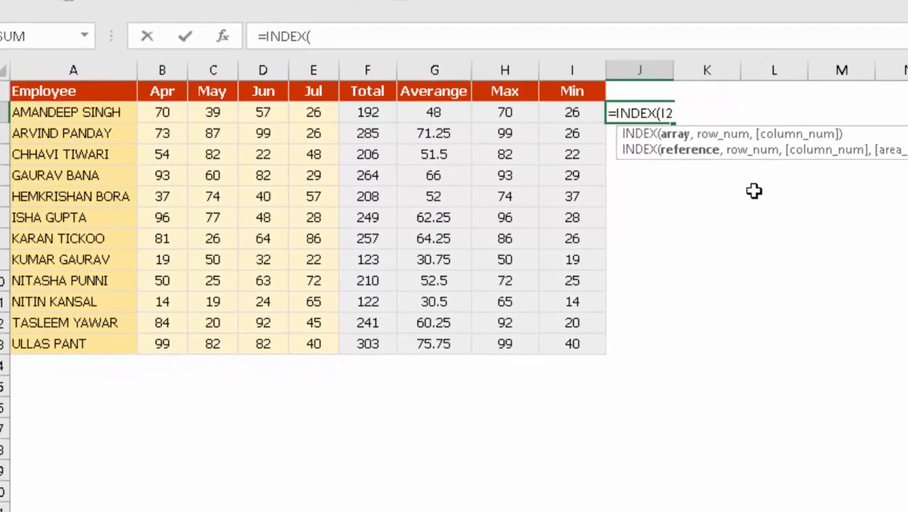
pyautogui.press('Left')
pyautogui.press('Left')
pyautogui.press('Left')
pyautogui.press('Left')
pyautogui.press('Up')
pyautogui.hotkey('shift', 'Left')
pyautogui.hotkey('shift', 'Left')
pyautogui.hotkey('shift', 'Left')
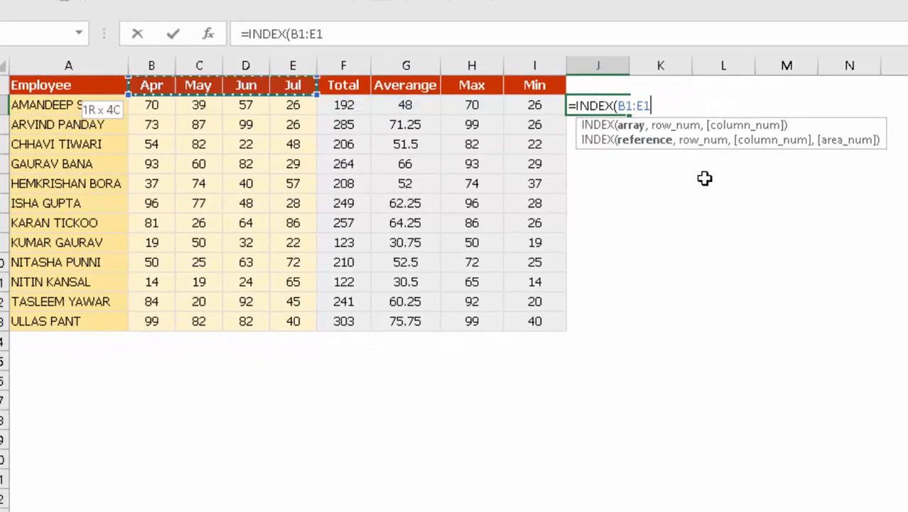
pyautogui.press('F4')
pyautogui.write(',')
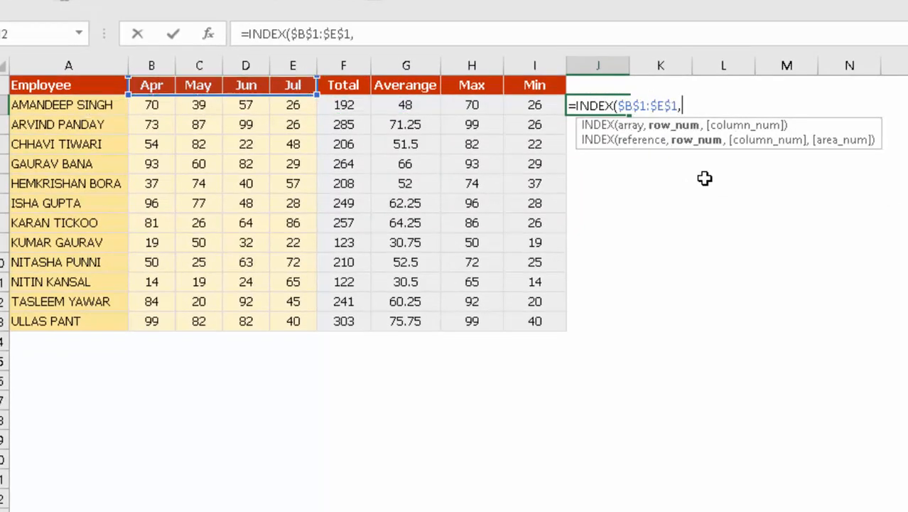
# Nest a MATCH function as the row number of the J2 formula, with H2 as its lookup value
pyautogui.write('ma')
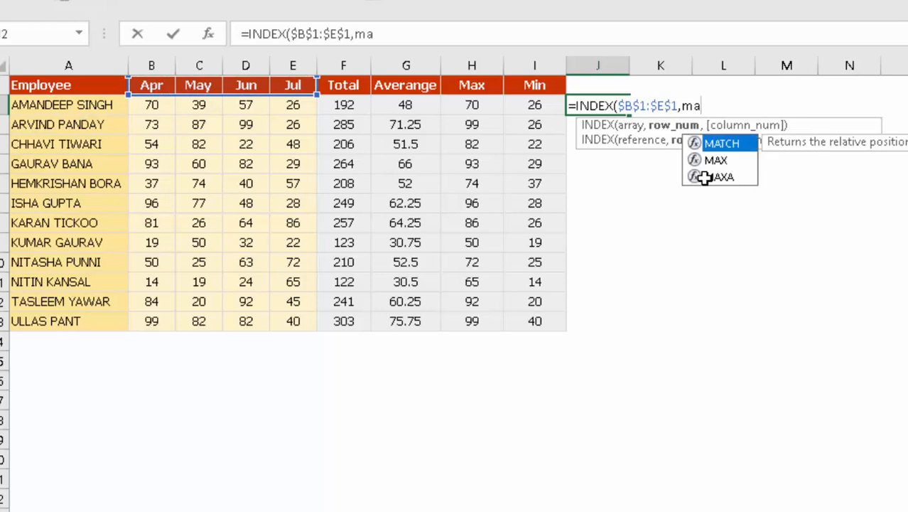
pyautogui.press('Tab')
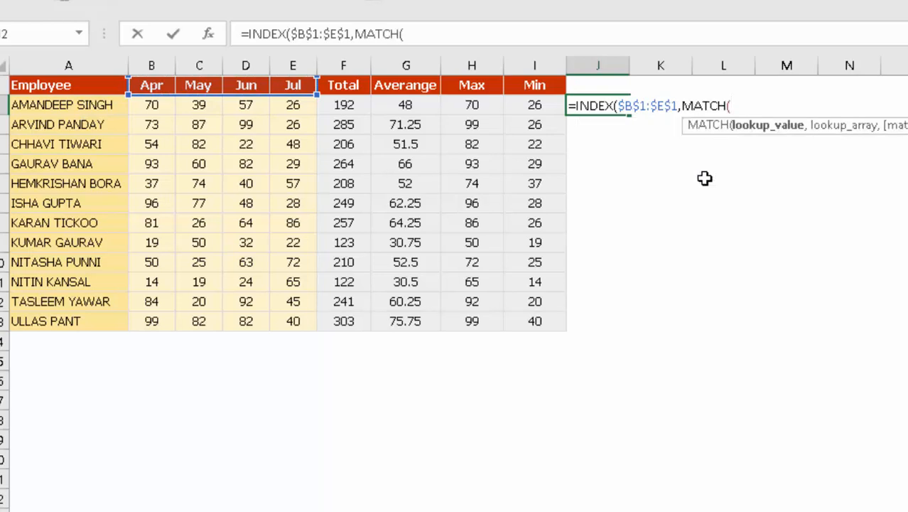
pyautogui.press('Left')
pyautogui.press('Left')
pyautogui.write(',')
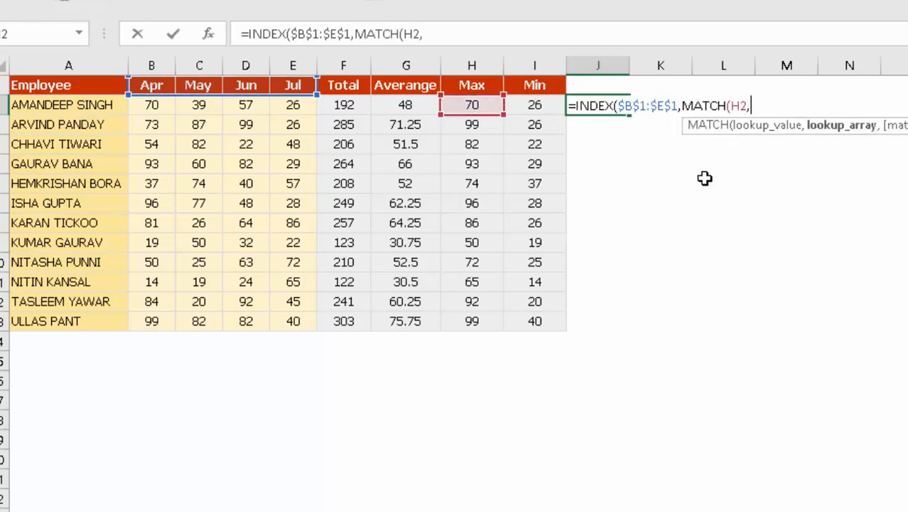
# Set the MATCH lookup array to B2:E2 with exact match 0 and complete the formula in J2
pyautogui.press('Left')
pyautogui.press('Left')
pyautogui.press('Left')
pyautogui.press('Left')
pyautogui.press('Left')
pyautogui.press('Left')
pyautogui.press('Right')
pyautogui.hotkey('shift', 'Left')
pyautogui.hotkey('shift', 'Left')
pyautogui.hotkey('shift', 'Left')
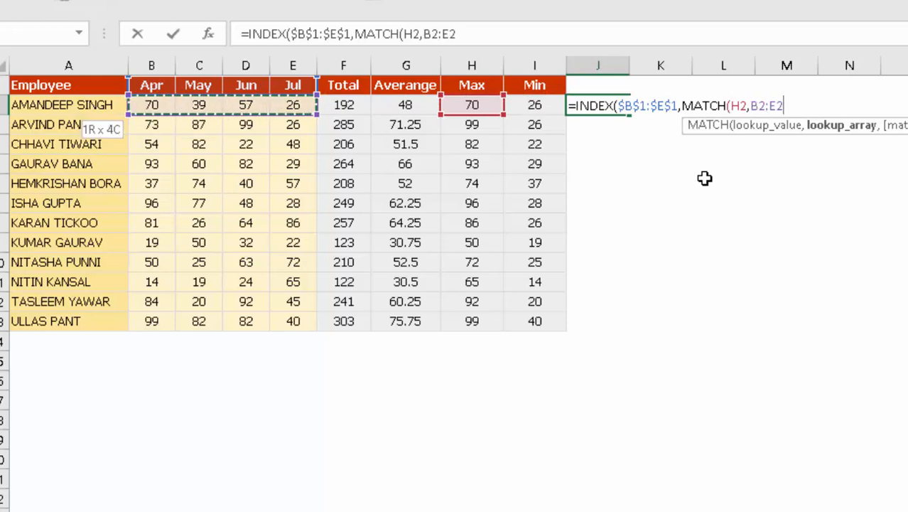
pyautogui.write(',')
pyautogui.press('Down')
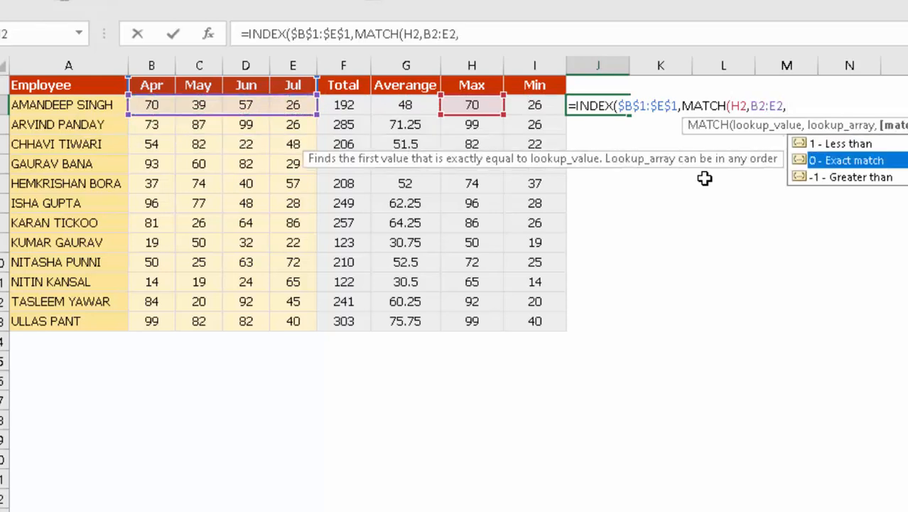
pyautogui.press('Tab')
pyautogui.write('))')
pyautogui.hotkey('ctrl', 'Return')
# Review the lookup array and lookup value arguments inside the INDEX and MATCH formula in J2
pyautogui.press('F2')
pyautogui.press('Home')
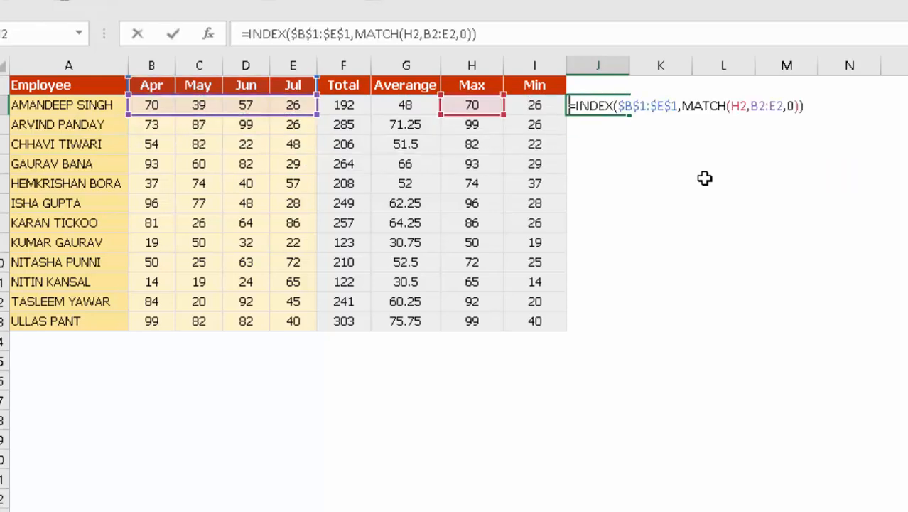
pyautogui.press('End')
pyautogui.press('Left')
pyautogui.press('Left')
pyautogui.press('Left')
pyautogui.press('Left')
pyautogui.press('Left')
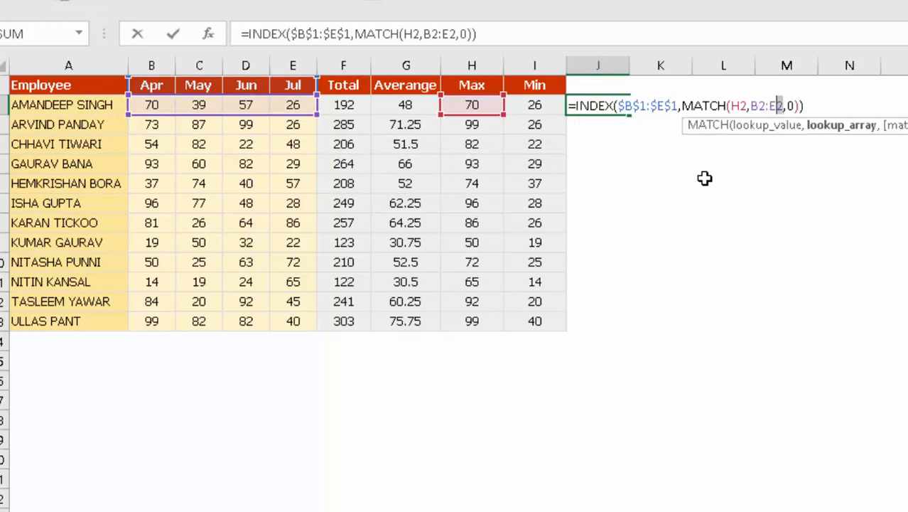
pyautogui.hotkey('shift', 'Left')
pyautogui.hotkey('shift', 'Left')
pyautogui.hotkey('shift', 'Left')
pyautogui.hotkey('shift', 'Left')
pyautogui.press('Left')
pyautogui.press('Left')
pyautogui.press('Left')
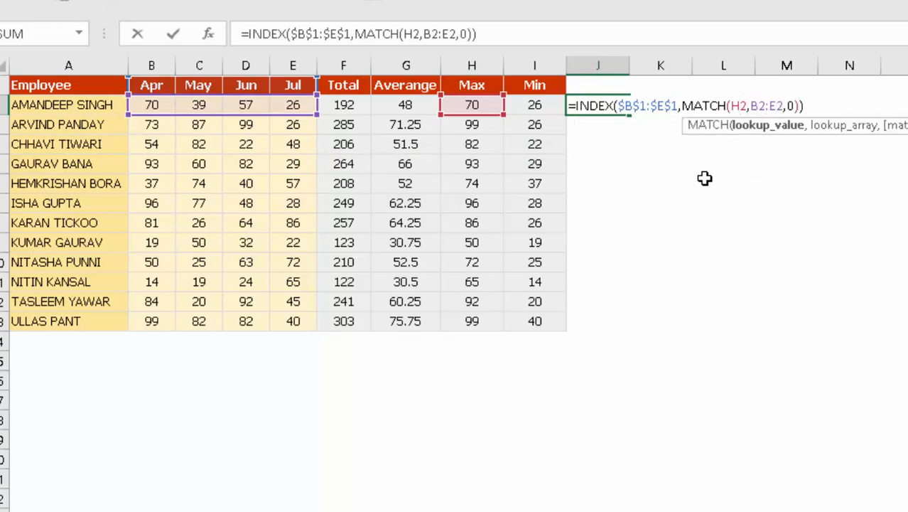
pyautogui.hotkey('ctrl', 'Return')
# Fill the INDEX and MATCH formula from J2 down through J13
pyautogui.hotkey('shift', 'Down')
pyautogui.hotkey('shift', 'Down')
pyautogui.hotkey('shift', 'Down')
pyautogui.hotkey('shift', 'Down')
pyautogui.hotkey('shift', 'Down')
pyautogui.hotkey('shift', 'Down')
pyautogui.hotkey('shift', 'Down')
pyautogui.hotkey('shift', 'Down')
pyautogui.hotkey('shift', 'Down')
pyautogui.hotkey('shift', 'Down')
pyautogui.hotkey('shift', 'Down')
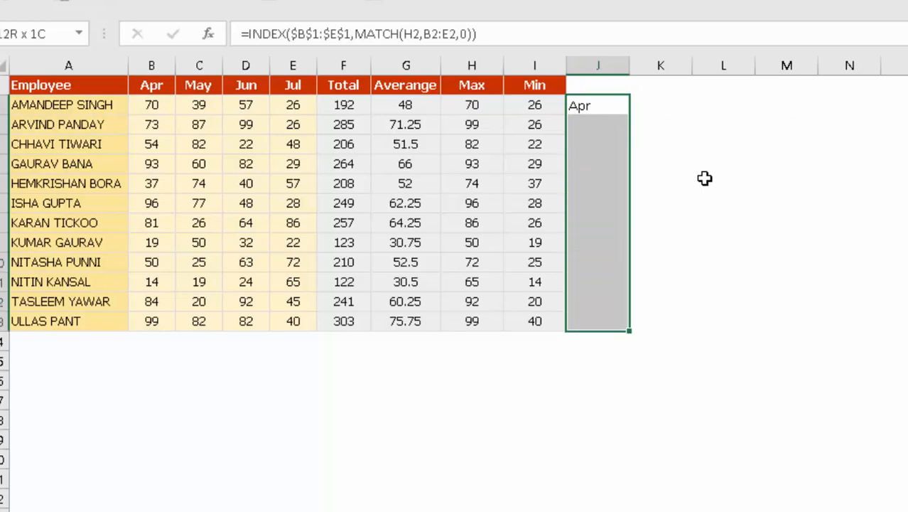
pyautogui.hotkey('ctrl', 'd')
# Compare the months returned in column J with the April to July figures of the first two employees
pyautogui.press('Left')
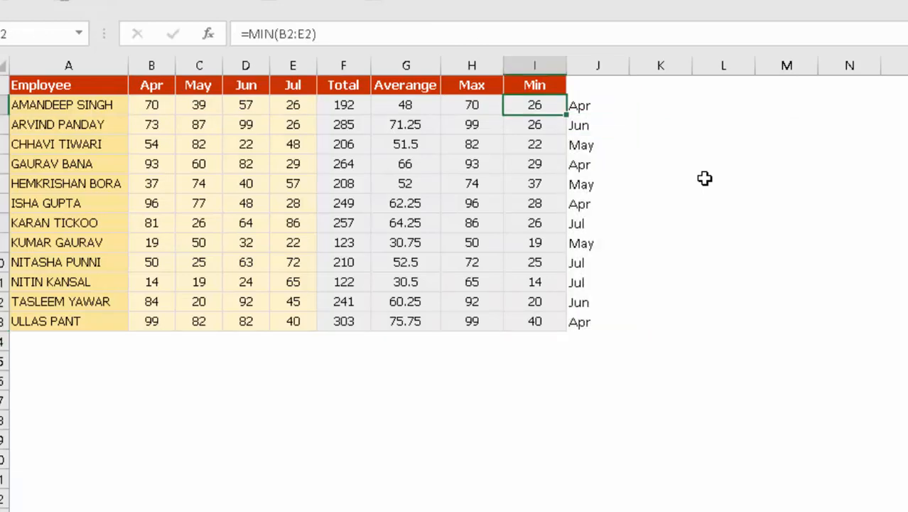
pyautogui.press('Right')
pyautogui.press('Left')
pyautogui.press('Left')
pyautogui.press('Left')
pyautogui.press('Left')
pyautogui.press('Left')
pyautogui.press('Left')
pyautogui.press('Left')
pyautogui.press('Left')
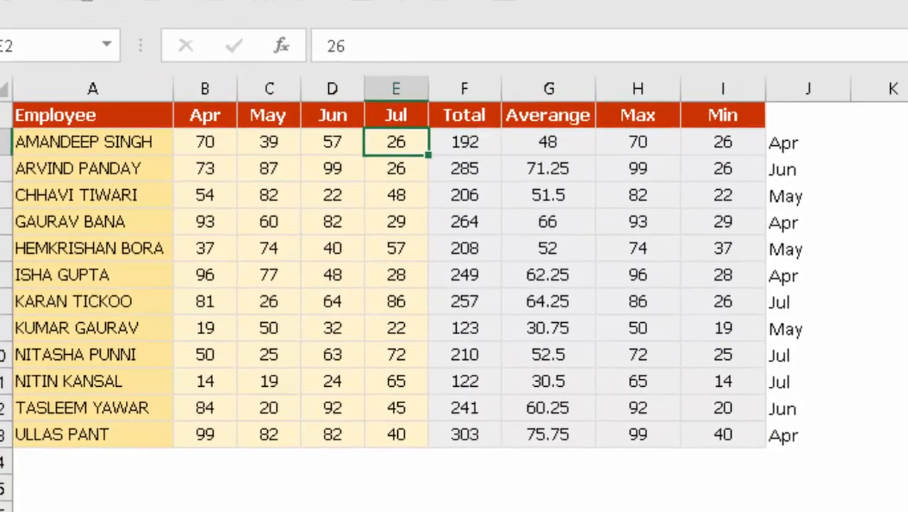
pyautogui.press('Down')
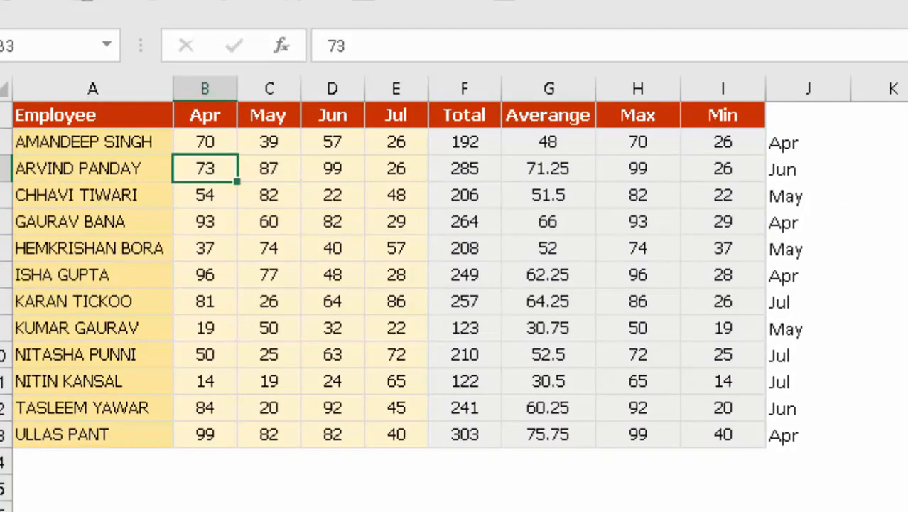
pyautogui.press('Right')
pyautogui.press('Right')
pyautogui.press('Right')
pyautogui.press('Left')
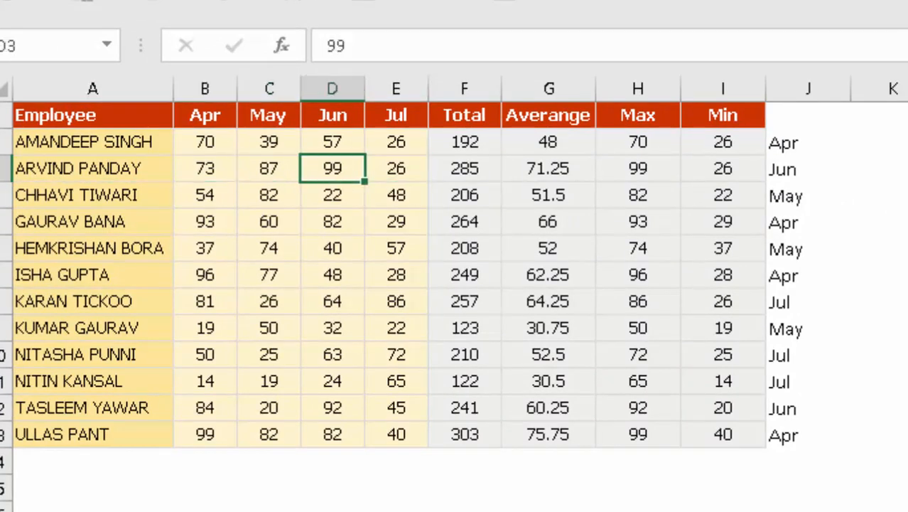
# Select the returned months in J2 through J13, and review the formulas in I2 and J2
pyautogui.press('Right')
pyautogui.press('Right')
pyautogui.press('Right')
pyautogui.press('Right')
pyautogui.press('Right')
pyautogui.press('Right')
pyautogui.press('Up')
pyautogui.hotkey('ctrl', 'shift', 'Down')
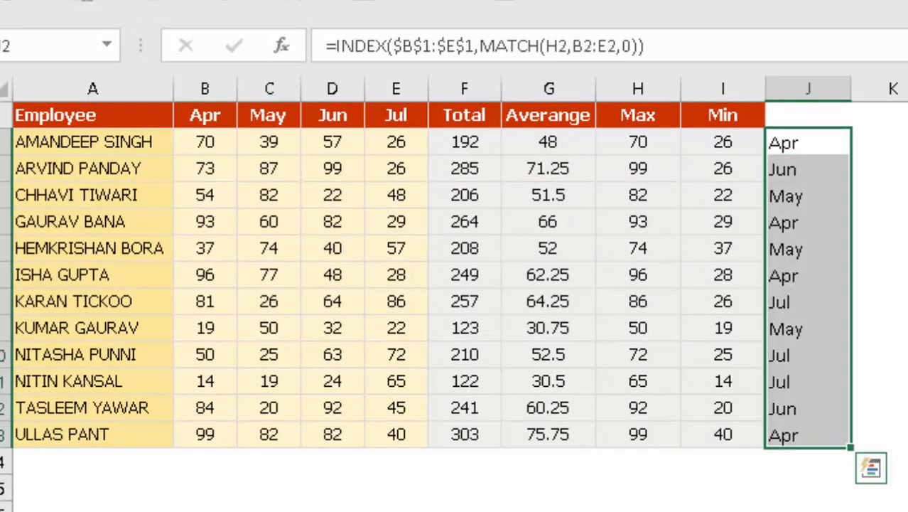
pyautogui.press('Down')
pyautogui.press('Up')
pyautogui.hotkey('shift', 'Down')
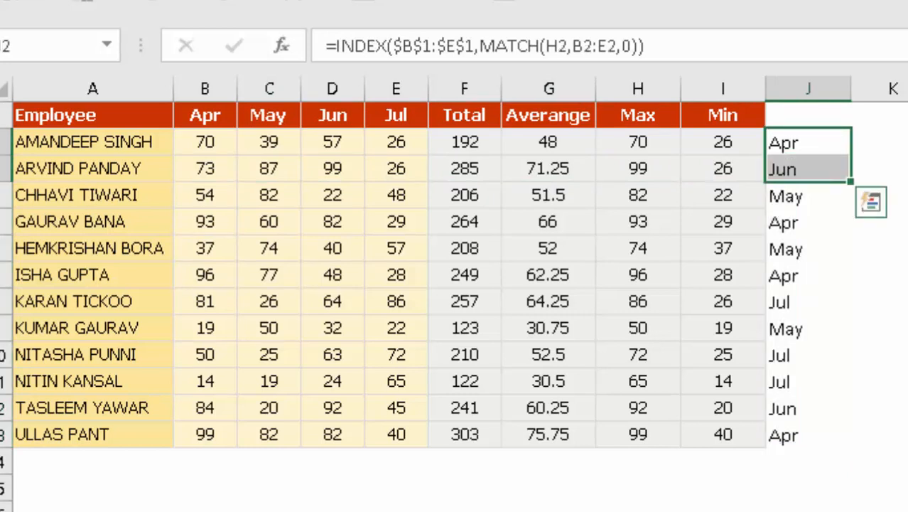
pyautogui.hotkey('shift', 'Up')
pyautogui.hotkey('ctrl', 'shift', 'Down')
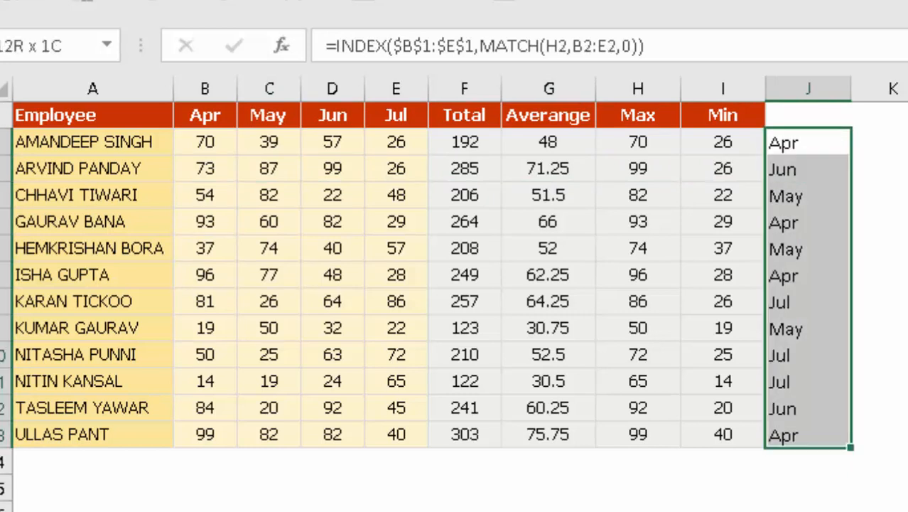
pyautogui.press('Down')
pyautogui.press('Left')
pyautogui.press('Up')
pyautogui.press('Up')
pyautogui.press('Down')
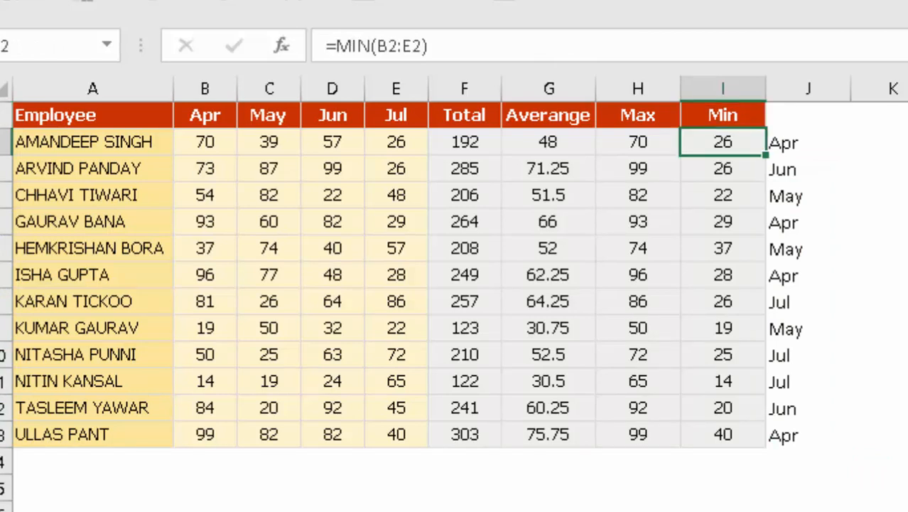
pyautogui.press('Right')
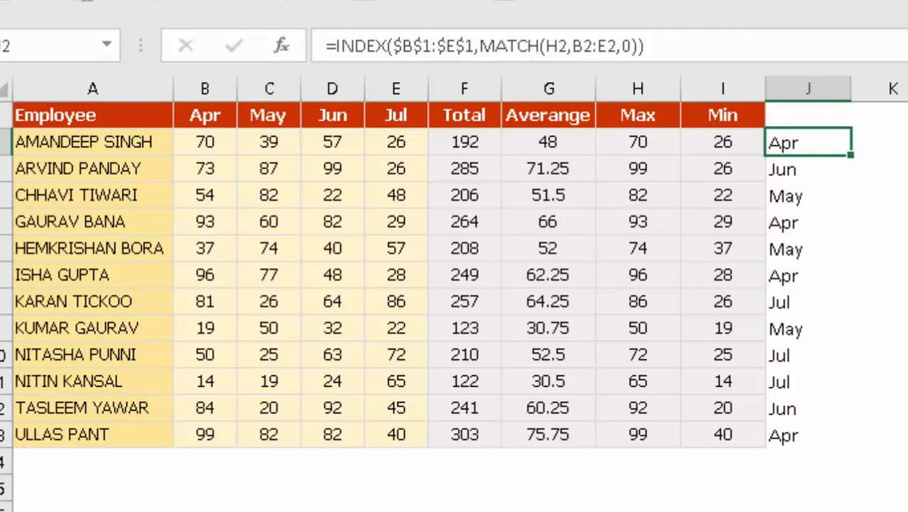
# Go through the first employee's Total, Average, Max and Min formulas in F2 through I2
pyautogui.press('Left')
pyautogui.press('Left')
pyautogui.press('Left')
pyautogui.press('Left')
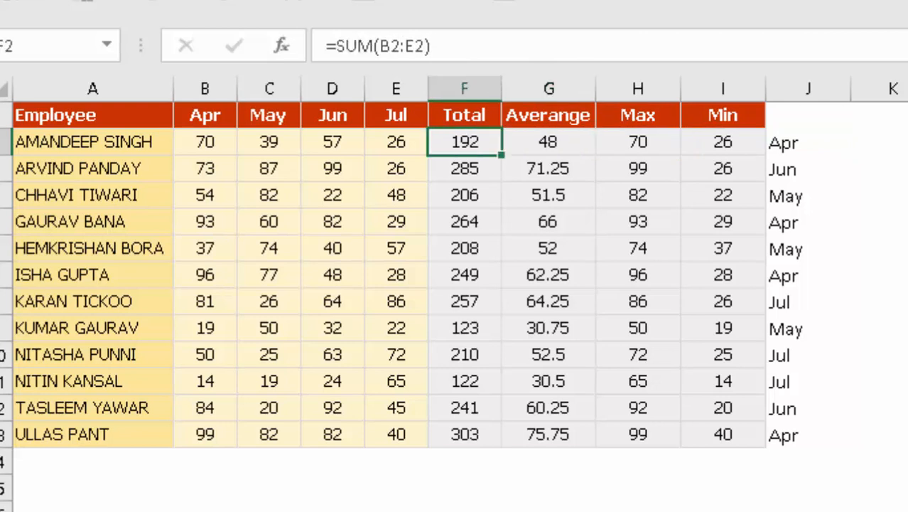
pyautogui.press('Right')
pyautogui.press('Right')
pyautogui.press('Right')
pyautogui.press('Left')
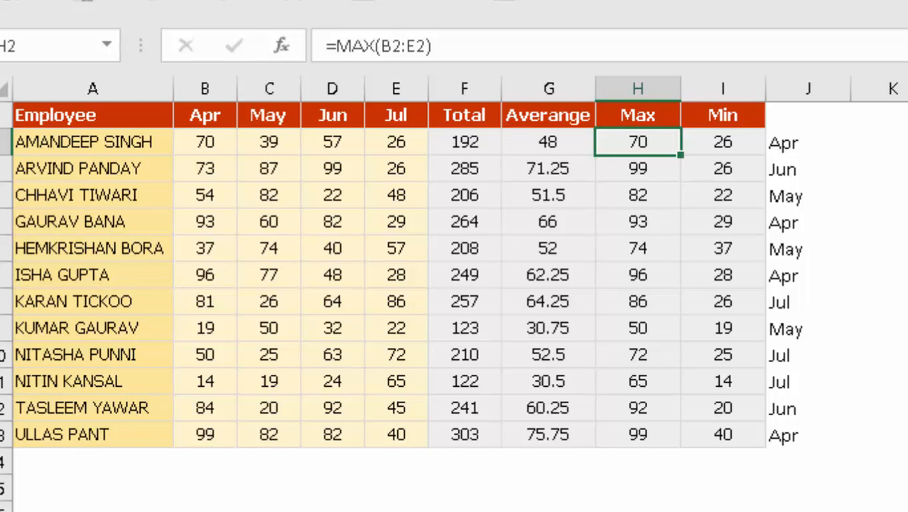
# Switch to the next worksheet with the question about counting cells containing numbers, and move into its data block
pyautogui.hotkey('ctrl', 'pagedown')
pyautogui.press('Down')
pyautogui.press('Up')
pyautogui.press('Up')
pyautogui.press('Up')
pyautogui.press('Left')
pyautogui.press('Left')
pyautogui.press('Up')
pyautogui.press('Left')
pyautogui.press('Left')
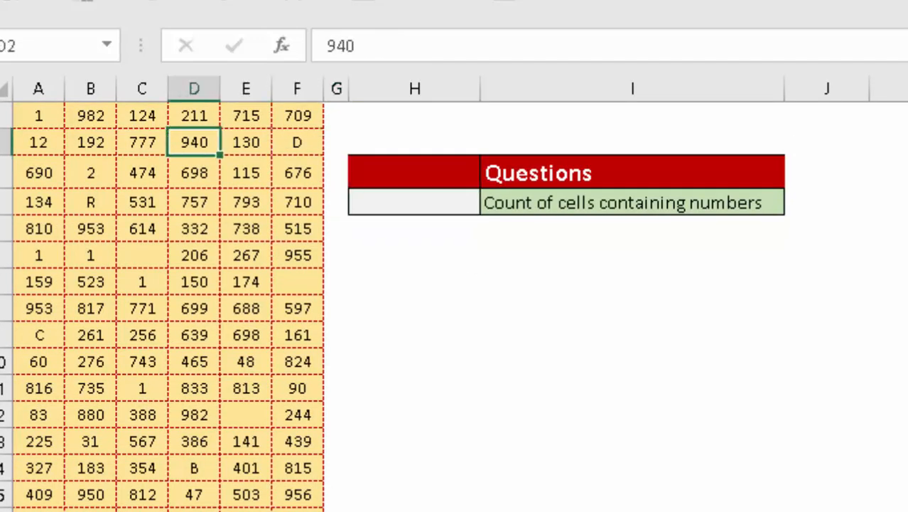
# Select the number data from A1 across to column F and downward, then move to C3
pyautogui.press('Up')
pyautogui.press('Left')
pyautogui.press('Left')
pyautogui.press('Left')
pyautogui.hotkey('ctrl', 'shift', 'Right')
pyautogui.hotkey('ctrl', 'shift', 'Down')
pyautogui.press('Down')
pyautogui.press('Down')
pyautogui.press('Right')
pyautogui.press('Right')
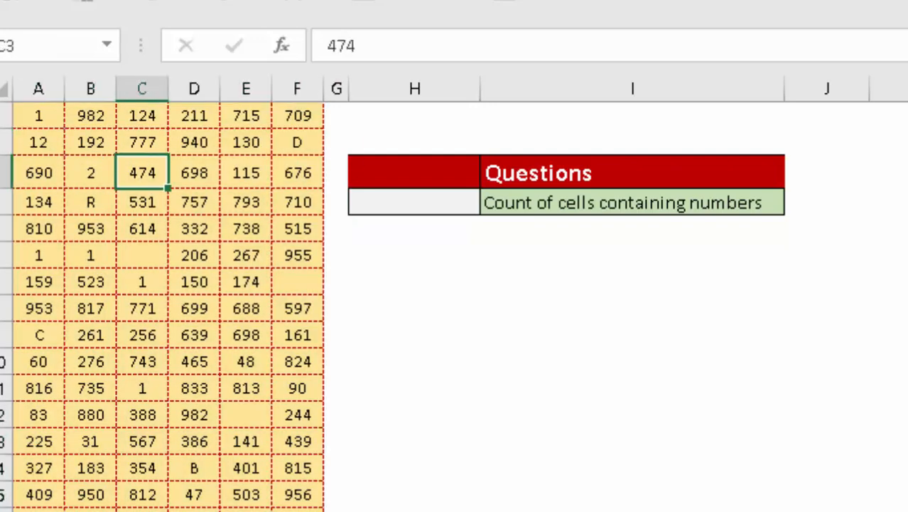
# Enter a COUNT formula in H4 that counts the cells containing numbers in A1:F16
pyautogui.press('Down')
pyautogui.press('Down')
pyautogui.press('Right')
pyautogui.press('Right')
pyautogui.press('Right')
pyautogui.press('Up')
pyautogui.press('Right')
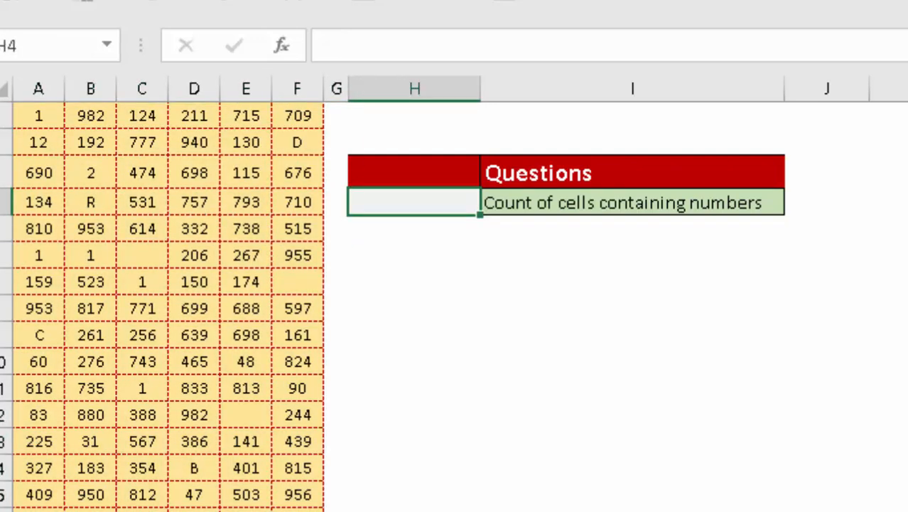
pyautogui.write('=cou')
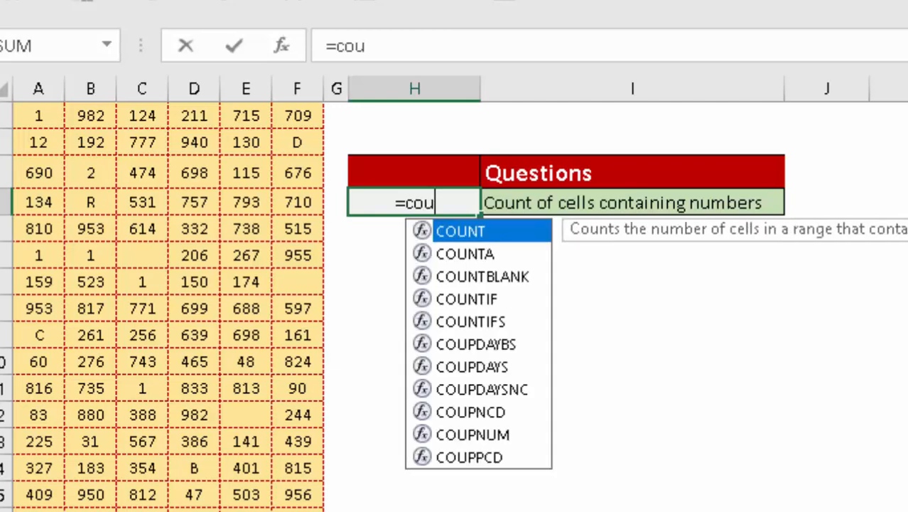
pyautogui.press('Tab')
pyautogui.press('BackSpace')
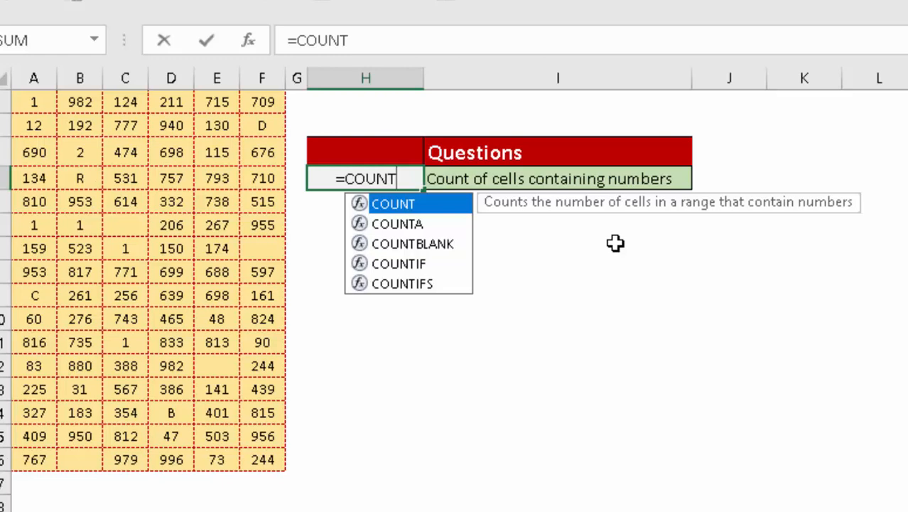
pyautogui.write('(')
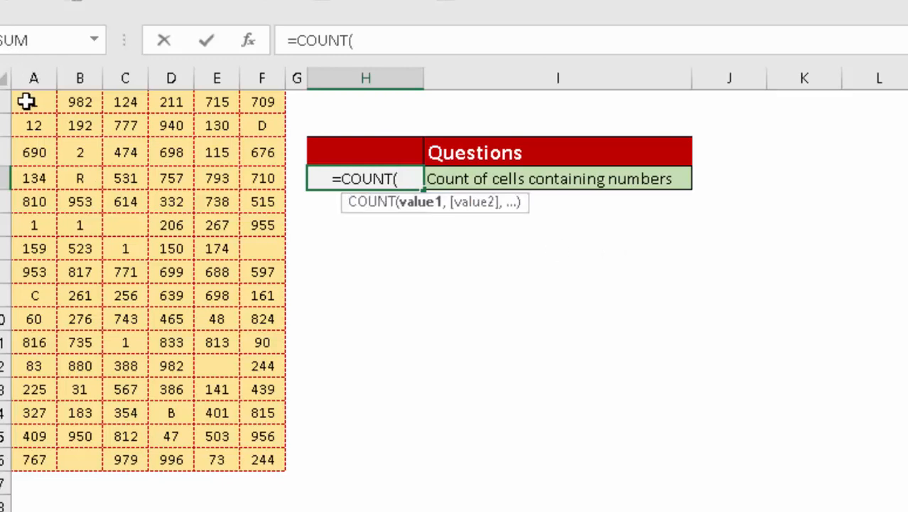
pyautogui.moveTo(24, 100); pyautogui.dragTo(266, 447)
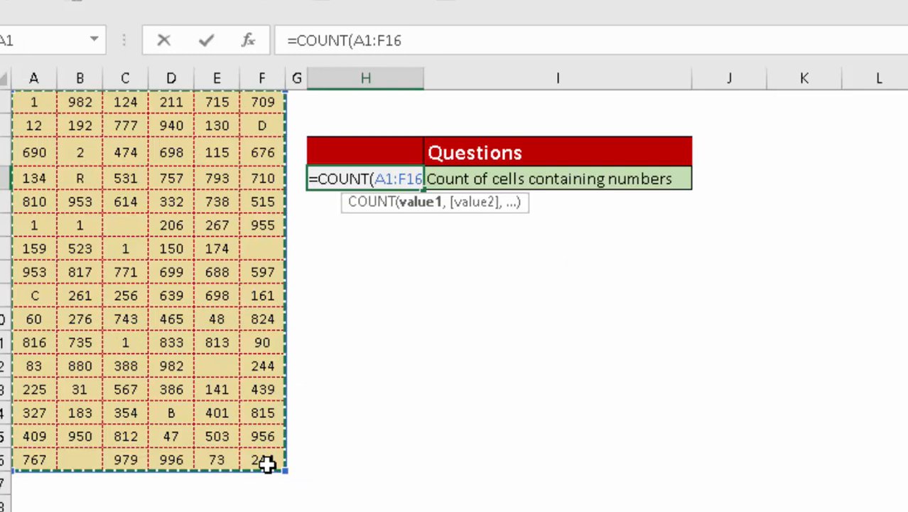
pyautogui.hotkey('ctrl', 'Return')
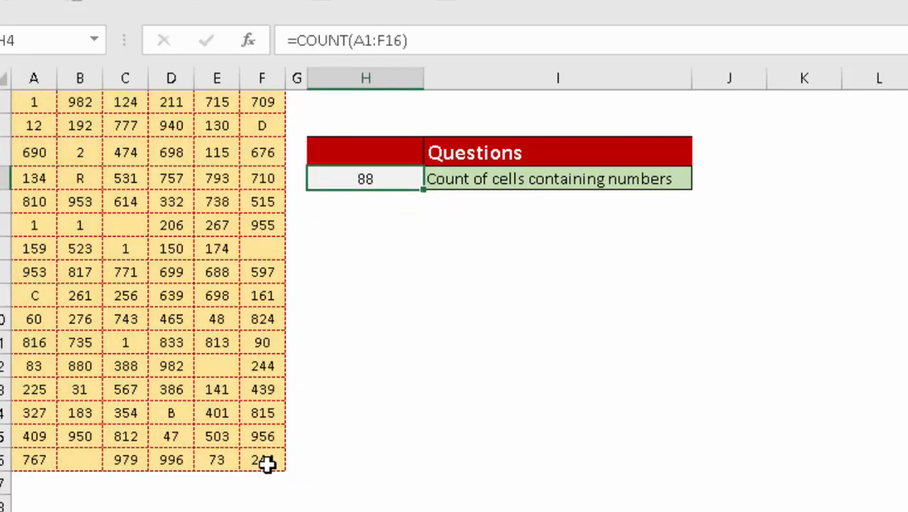
# Go through the data block, checking the non-numeric entry in F2 and the cells around B4
pyautogui.press('Left')
pyautogui.press('Left')
pyautogui.press('Up')
pyautogui.press('Up')
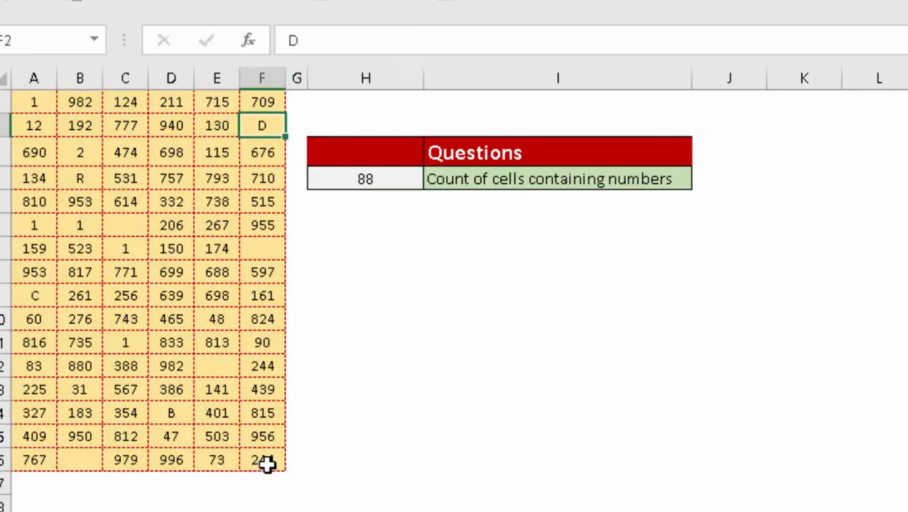
pyautogui.press('Down')
pyautogui.press('Left')
pyautogui.press('Left')
pyautogui.press('Left')
pyautogui.press('Down')
pyautogui.press('Down')
pyautogui.press('Down')
pyautogui.press('Left')
pyautogui.press('Up')
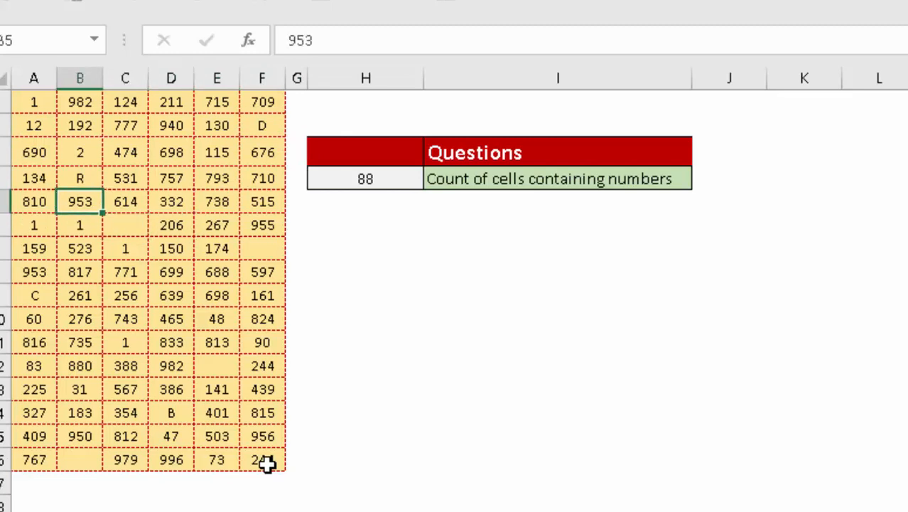
# Return from the data block to H4 and review its COUNT formula
pyautogui.press('Up')
pyautogui.press('Right')
pyautogui.press('Right')
pyautogui.press('Right')
pyautogui.press('Right')
pyautogui.press('Right')
pyautogui.press('Right')
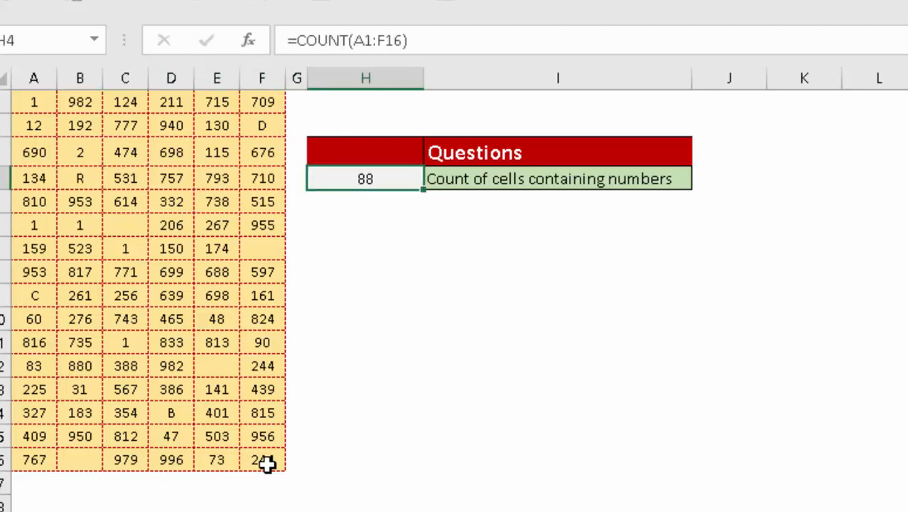
# Switch to the next worksheet with the employee scores and grade criteria, and go to the Employee Name header in B1
pyautogui.press('Down')
pyautogui.press('Down')
pyautogui.hotkey('ctrl', 'pagedown')
pyautogui.click(503, 455)
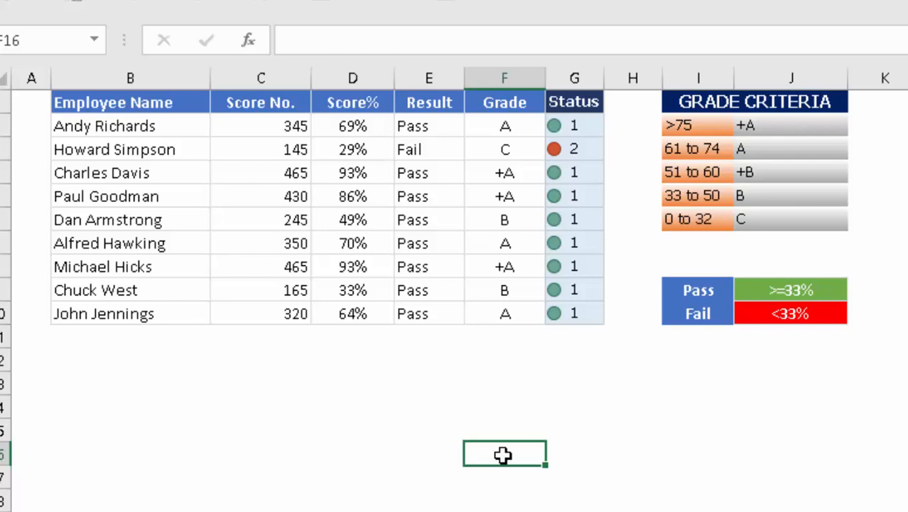
pyautogui.hotkey('ctrl', 'Home')
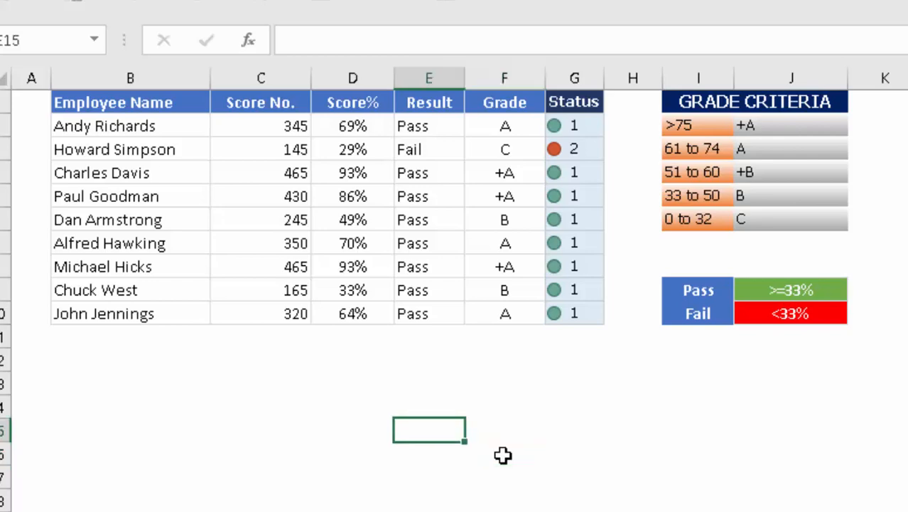
pyautogui.press('Right')
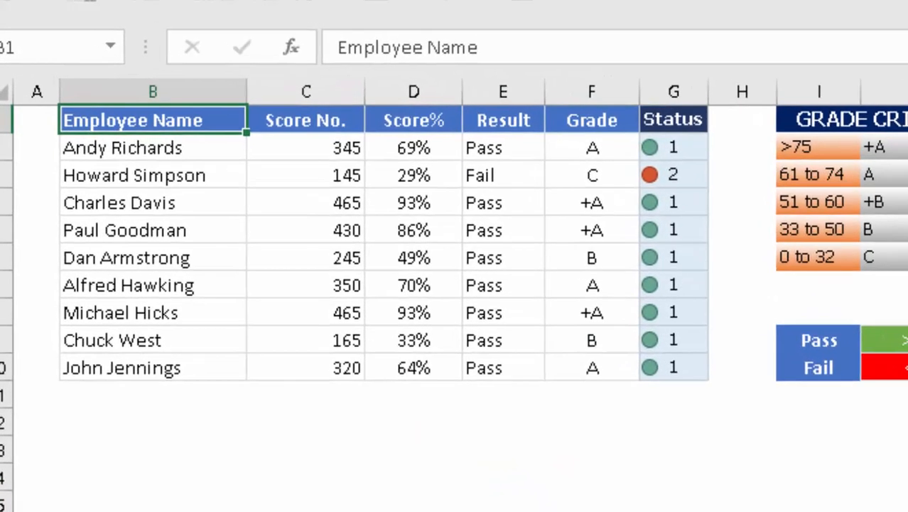
# Go through the score table's headers and the first employee's entries from name to Status in row 2
pyautogui.hotkey('shift', 'Right')
pyautogui.hotkey('shift', 'Right')
pyautogui.hotkey('shift', 'Right')
pyautogui.press('Down')
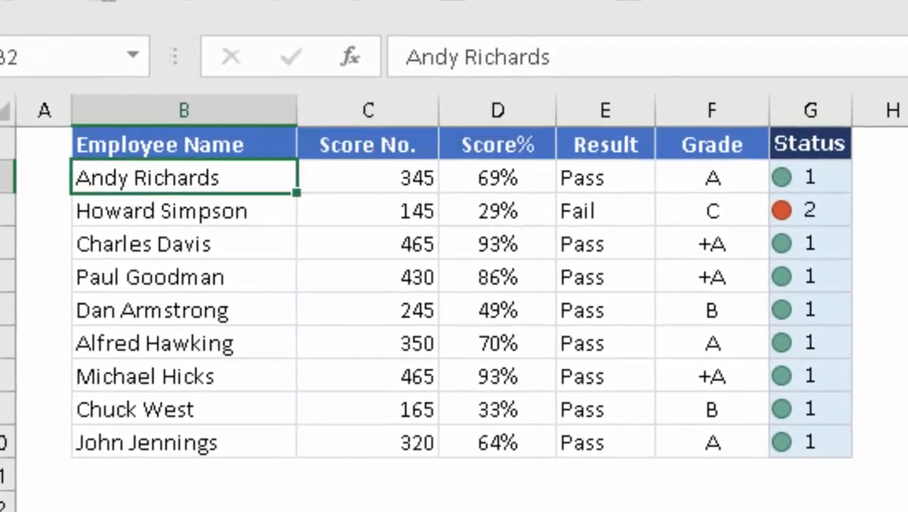
pyautogui.press('Right')
pyautogui.press('Right')
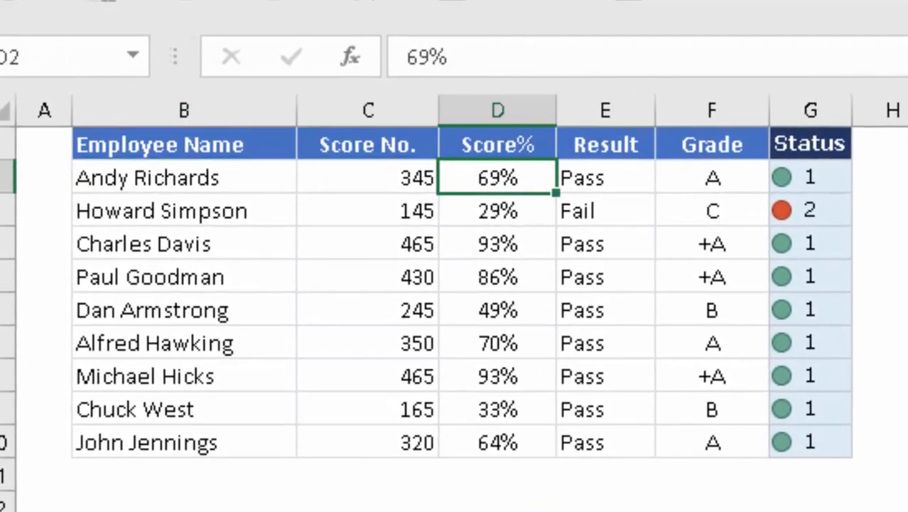
pyautogui.press('Right')
pyautogui.press('Right')
pyautogui.press('Right')
# Review the Status formulas down column G, and check the Pass criterion beside the table
pyautogui.press('Down')
pyautogui.press('Down')
pyautogui.press('Down')
pyautogui.press('Down')
pyautogui.press('Down')
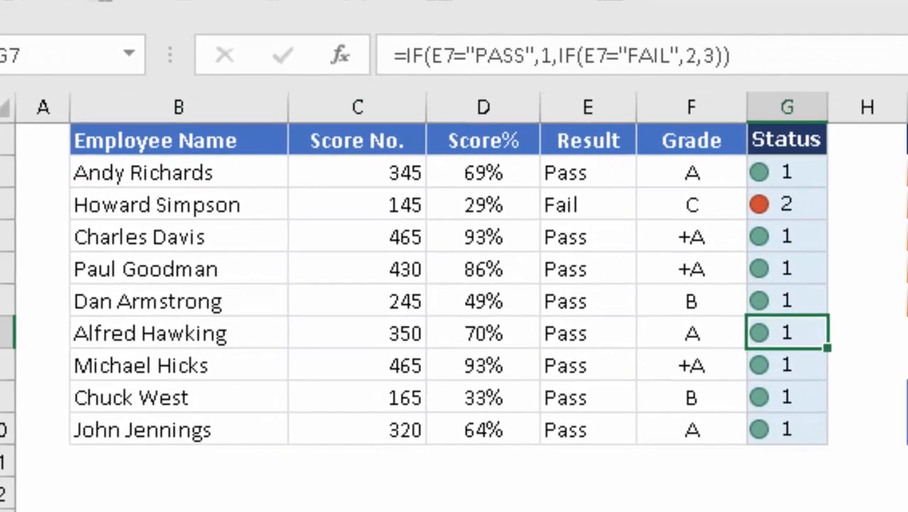
pyautogui.press('Down')
pyautogui.press('Down')
pyautogui.press('Right')
pyautogui.press('Right')
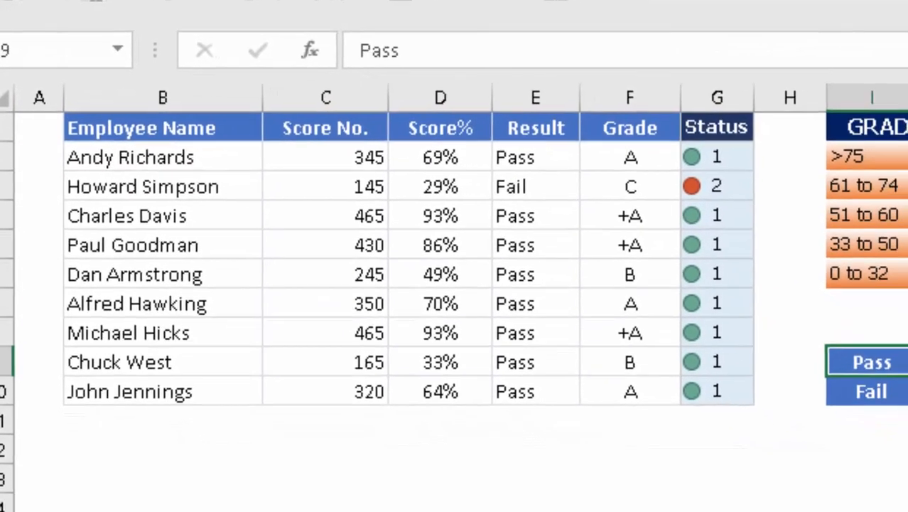
pyautogui.press('Right')
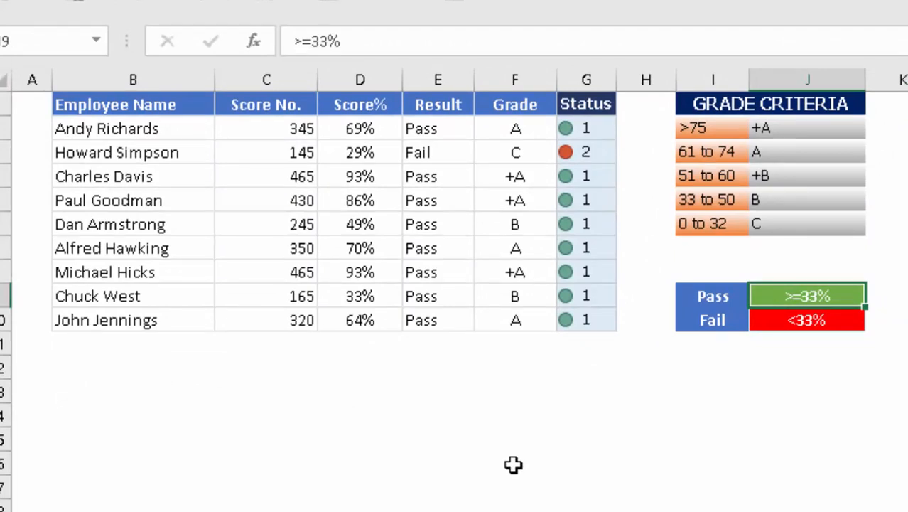
# Review the nested IF grade formula in F9, and move up to the Score% header
pyautogui.press('Left')
pyautogui.press('Left')
pyautogui.press('Left')
pyautogui.press('Left')
pyautogui.press('Left')
pyautogui.press('Left')
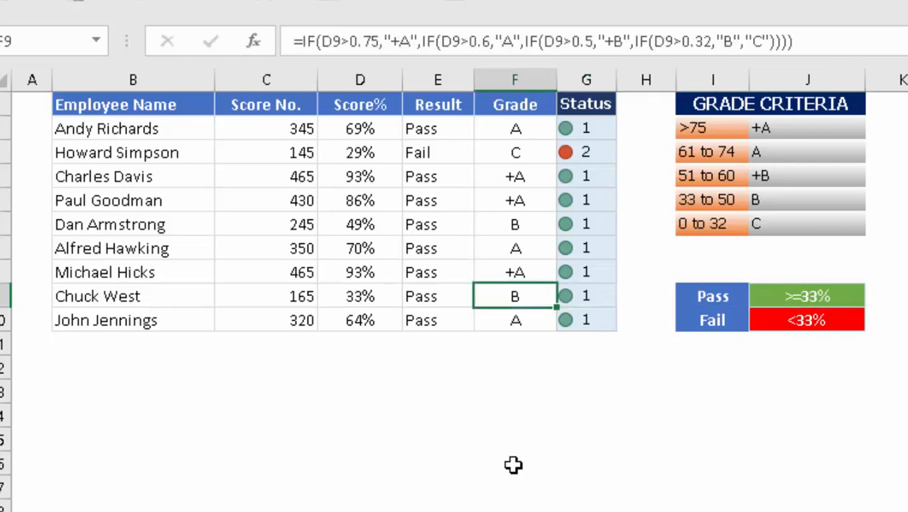
pyautogui.press('Up')
pyautogui.press('Up')
pyautogui.press('Up')
pyautogui.press('Up')
pyautogui.press('Up')
pyautogui.press('Up')
pyautogui.press('Up')
pyautogui.press('Up')
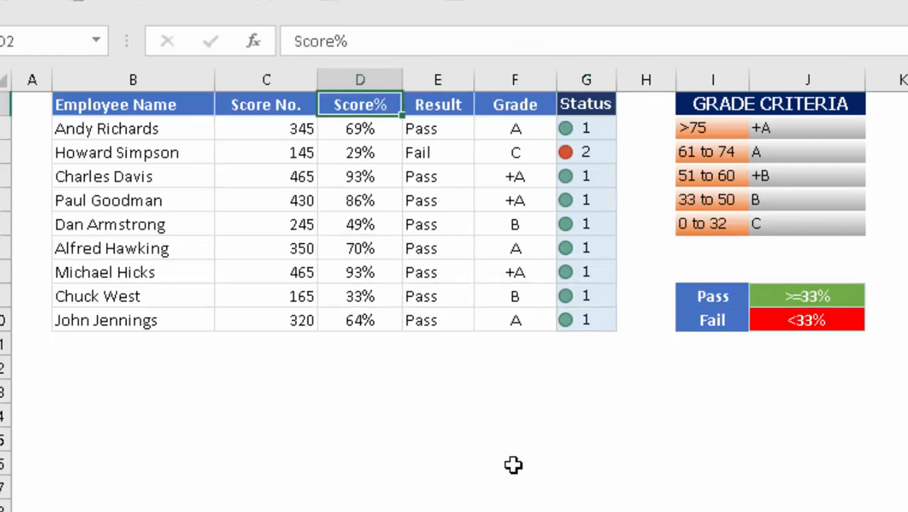
# Clear the Result formulas from E2 through E10, leaving E2 selected
pyautogui.press('Down')
pyautogui.press('Down')
pyautogui.press('Right')
pyautogui.press('Up')
pyautogui.press('Left')
pyautogui.press('Right')
pyautogui.hotkey('ctrl', 'shift', 'Down')
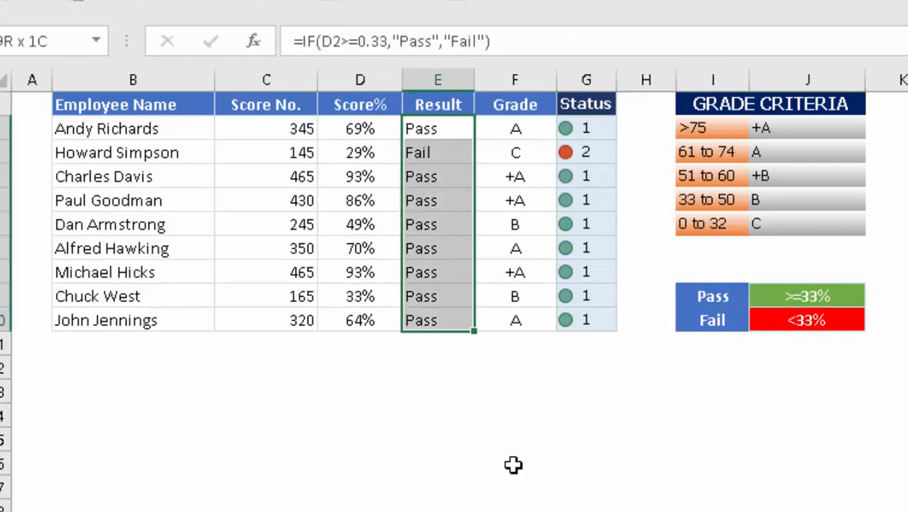
pyautogui.press('Delete')
pyautogui.press('Down')
pyautogui.press('Up')
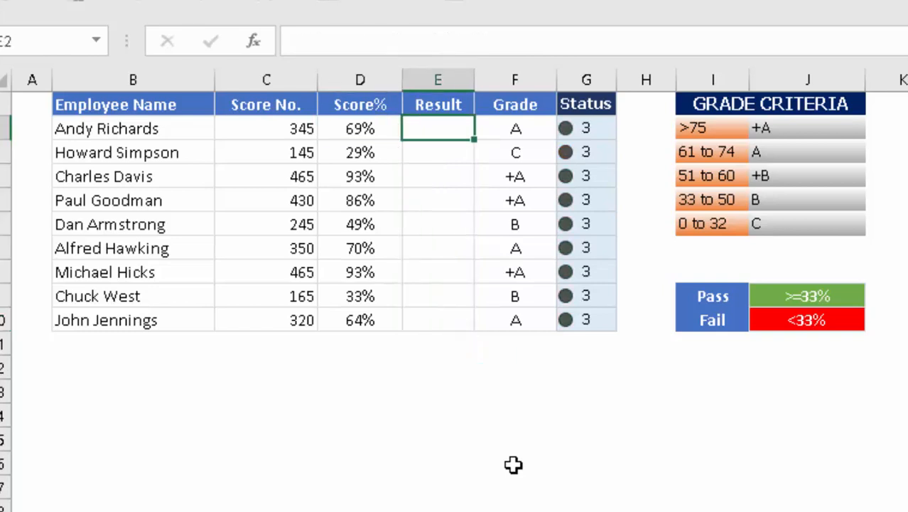
# Begin an IF formula in the first employee's Result cell, E2
pyautogui.press('Left')
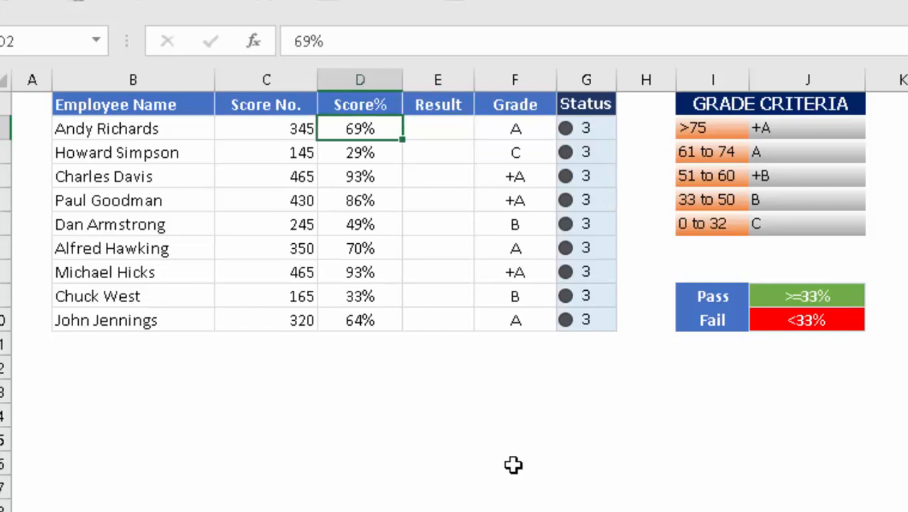
pyautogui.press('Right')
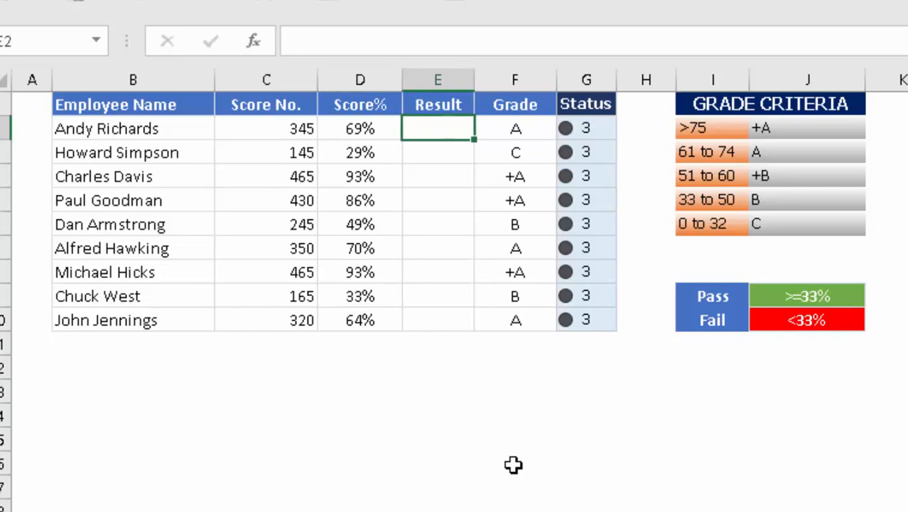
pyautogui.write('=')
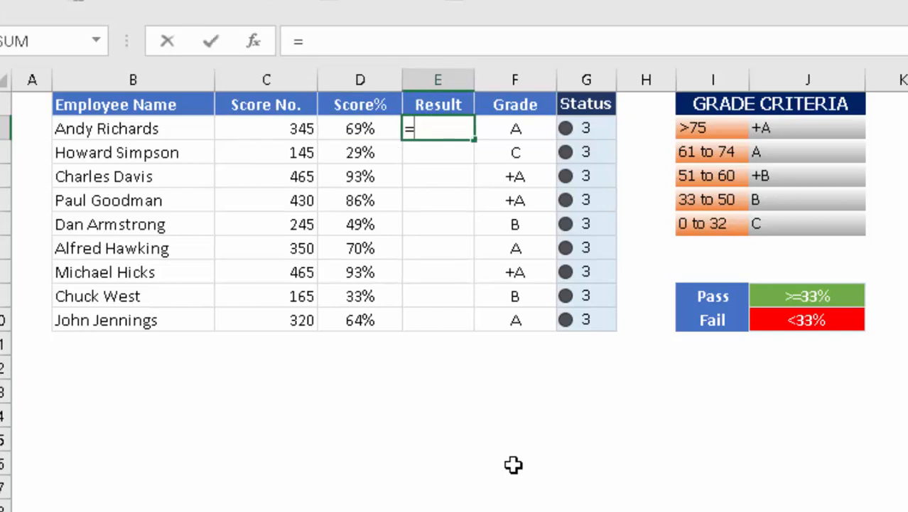
pyautogui.write('if')
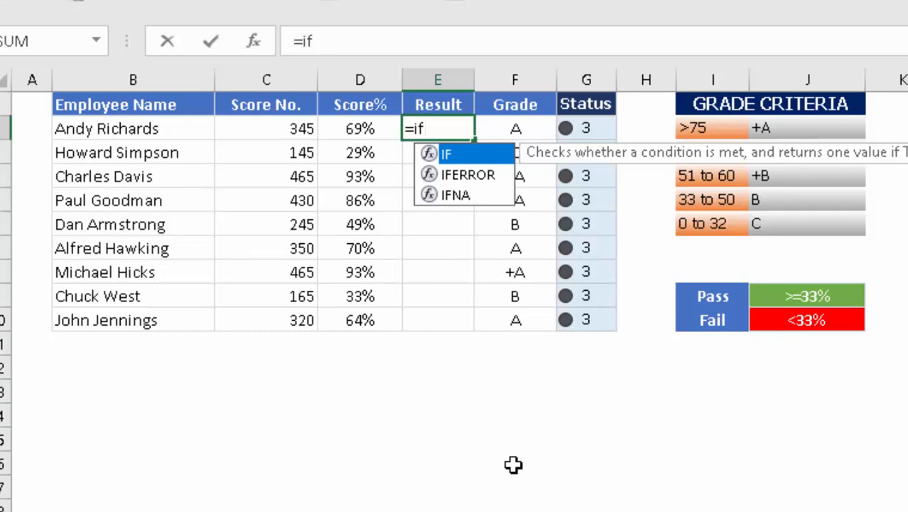
pyautogui.press('Tab')
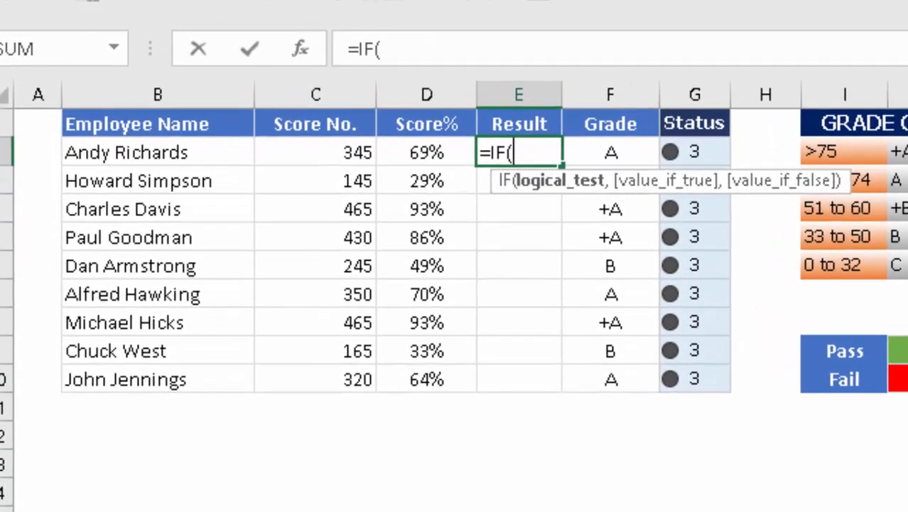
# Reference D2 in the IF formula's logical test, move the cursor through the formula text, and remove the reference
pyautogui.click(426, 152)
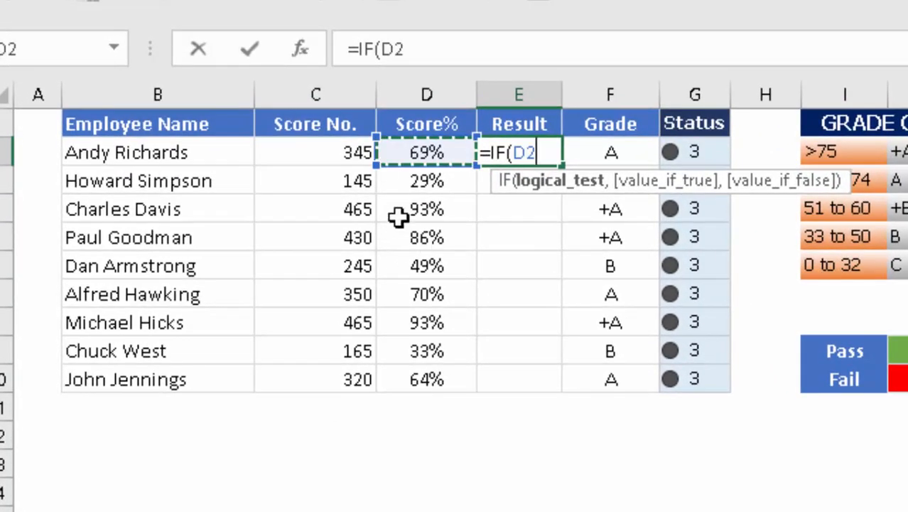
pyautogui.click(551, 154)
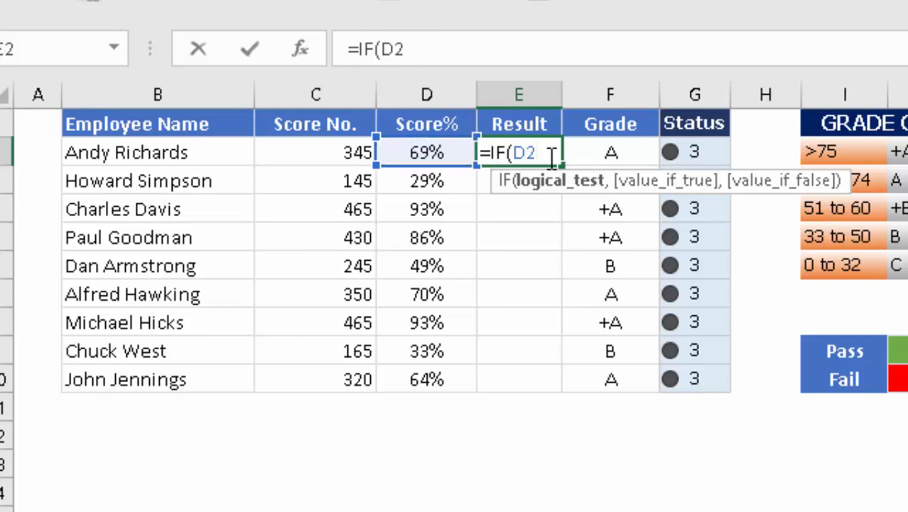
pyautogui.press('Left')
pyautogui.press('Left')
pyautogui.press('Right')
pyautogui.press('Left')
pyautogui.press('Right')
pyautogui.press('Left')
pyautogui.press('Right')
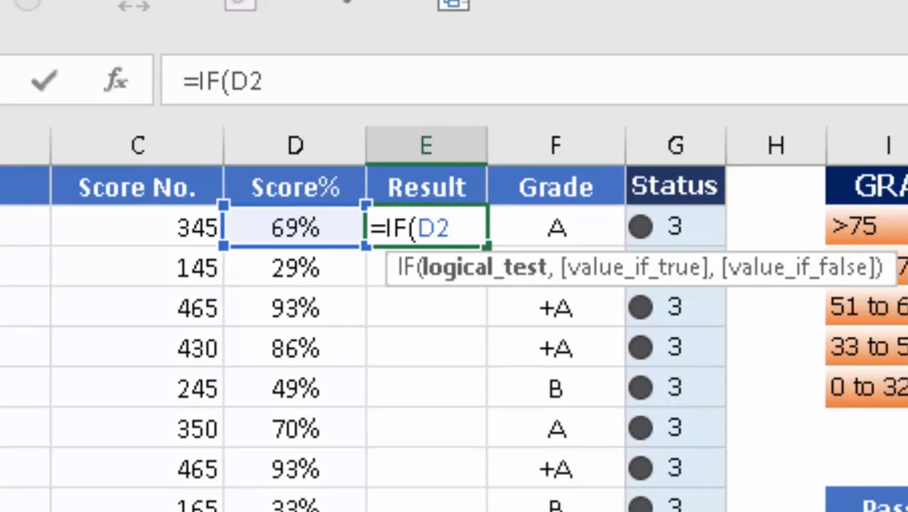
pyautogui.press('Left')
pyautogui.press('Left')
pyautogui.press('Left')
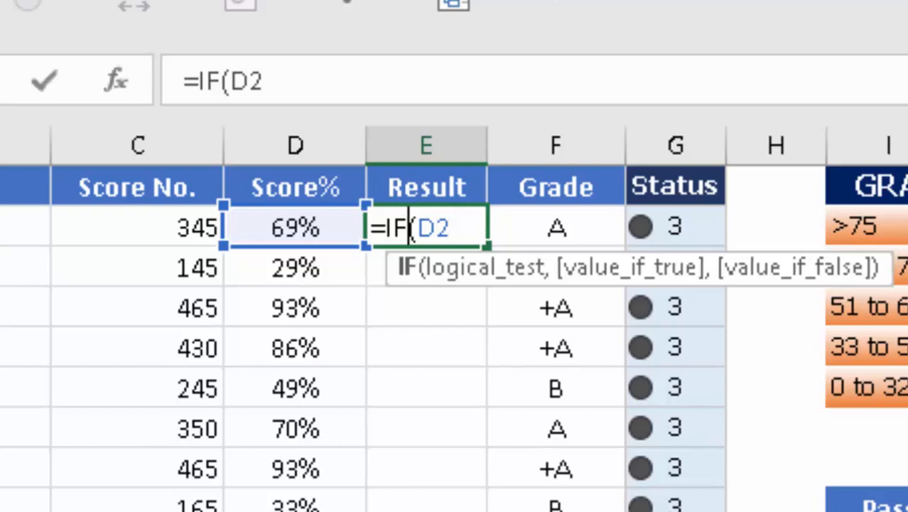
pyautogui.press('Right')
pyautogui.press('Right')
pyautogui.press('Right')
pyautogui.press('BackSpace')
pyautogui.press('BackSpace')
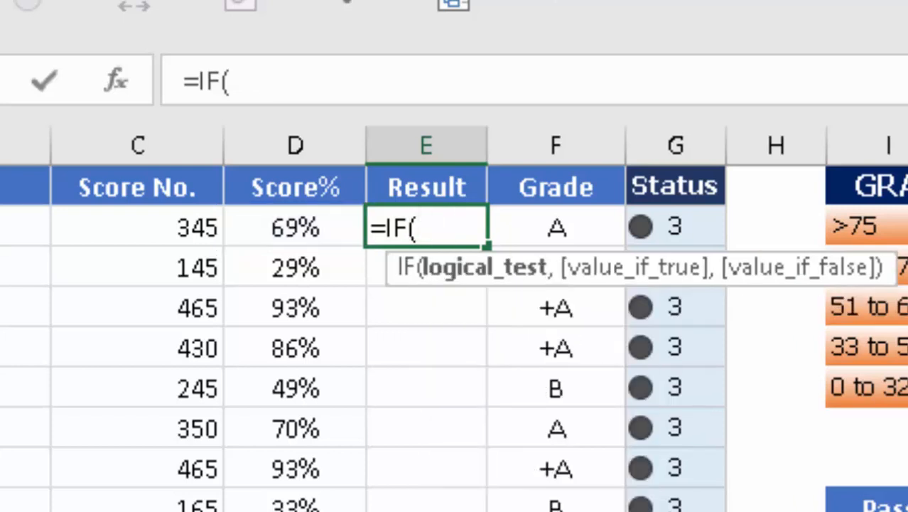
# Switch the unfinished IF formula to cell pointing, and move the logical test's reference through the sheet to D3
pyautogui.press('F2')
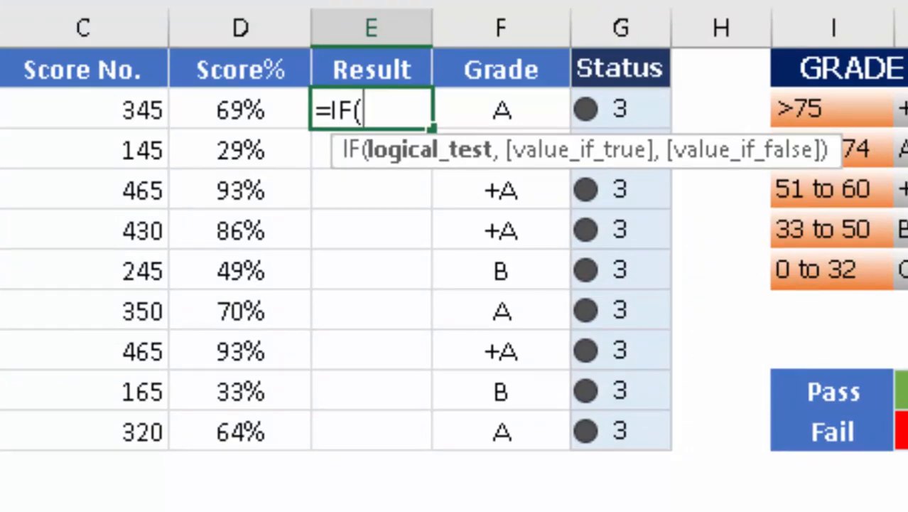
pyautogui.press('Left')
pyautogui.press('Left')
pyautogui.press('Left')
pyautogui.press('Left')
pyautogui.press('Down')
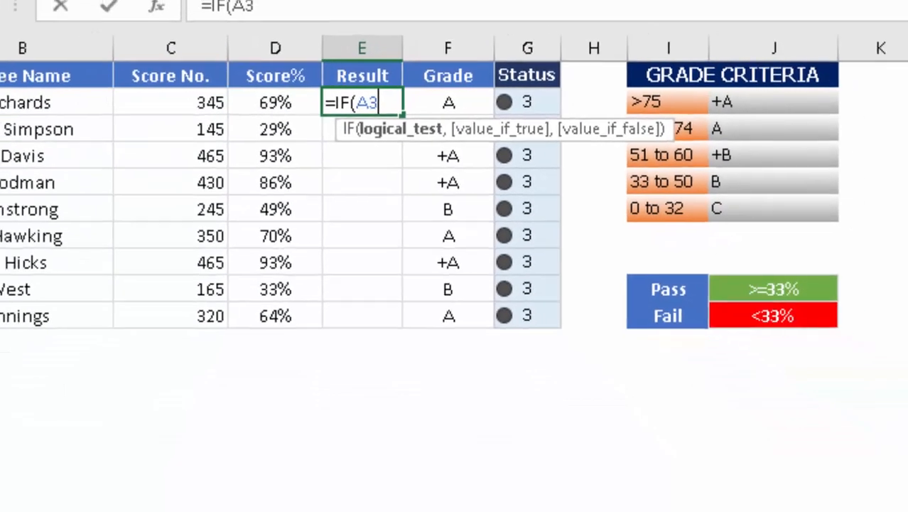
pyautogui.press('Right')
pyautogui.press('Right')
pyautogui.press('Right')
pyautogui.press('Down')
pyautogui.press('Down')
pyautogui.press('Left')
pyautogui.press('Right')
pyautogui.press('Up')
pyautogui.press('Up')
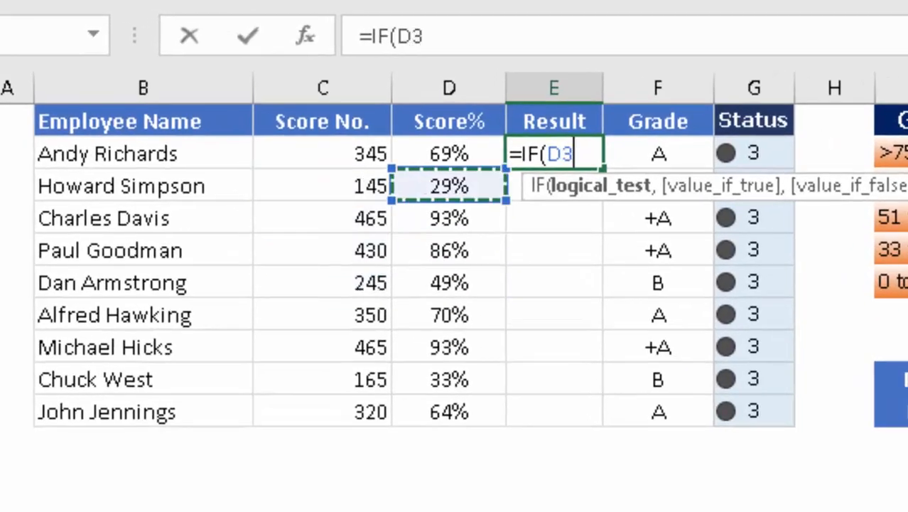
# Move the IF formula's logical-test reference through the neighbouring cells and settle it on D2
pyautogui.press('Up')
pyautogui.press('Left')
pyautogui.press('Right')
pyautogui.press('Left')
pyautogui.press('Left')
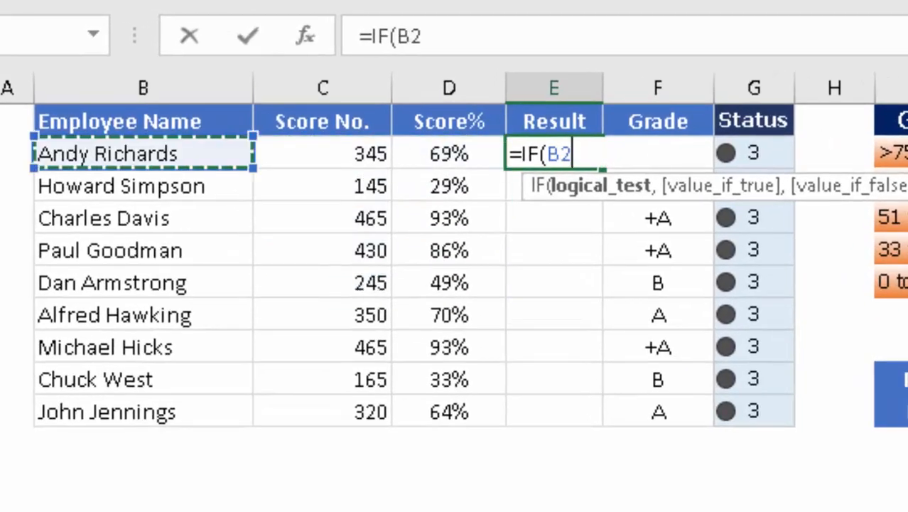
pyautogui.hotkey('shift', 'Right')
pyautogui.hotkey('shift', 'Right')
pyautogui.press('Down')
pyautogui.hotkey('shift', 'Down')
pyautogui.hotkey('shift', 'Down')
pyautogui.press('Up')
pyautogui.press('Right')
pyautogui.press('Right')
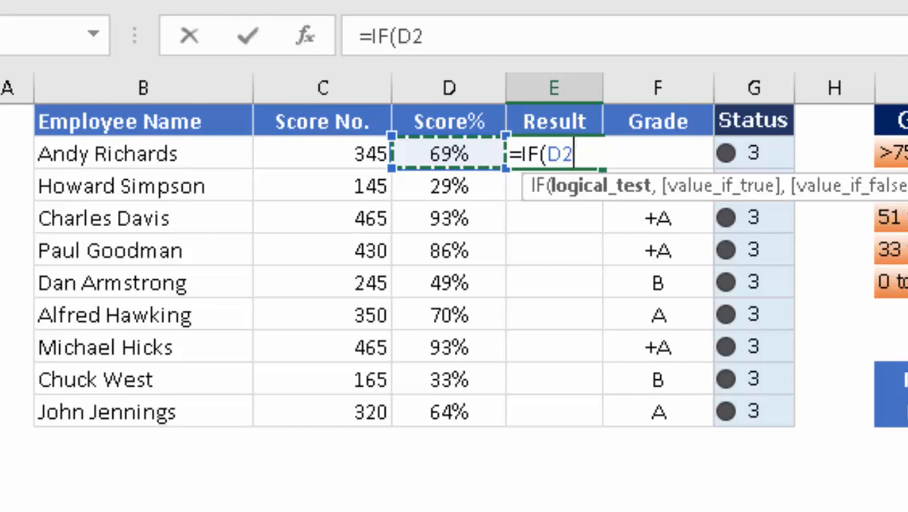
# Complete the IF formula's logical test as D2>=33%
pyautogui.write('>=')
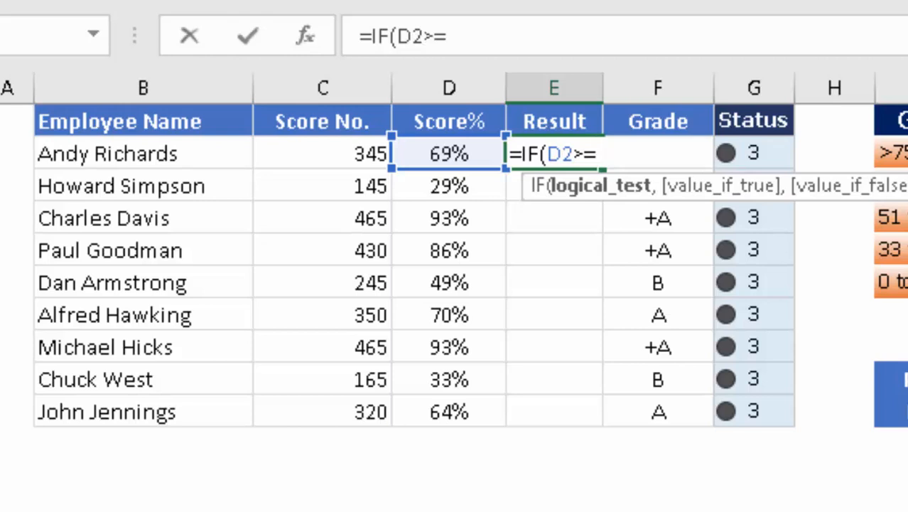
pyautogui.write('33')
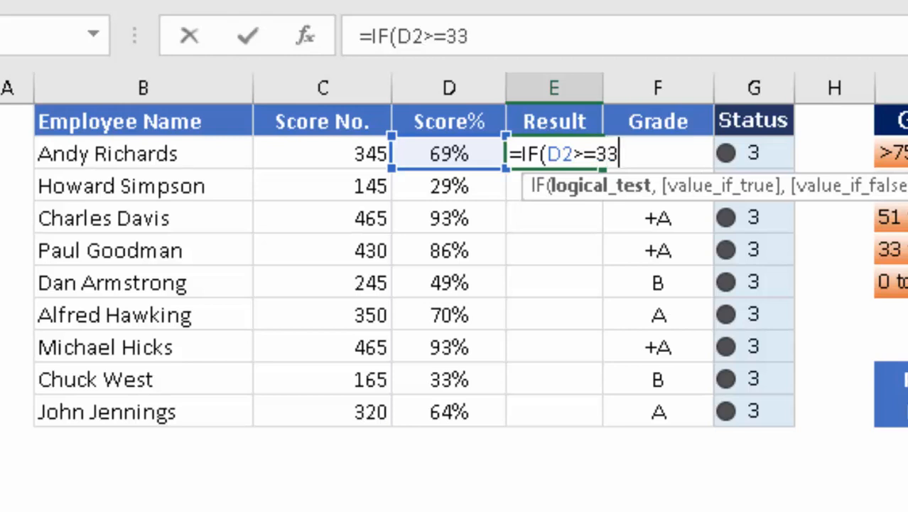
pyautogui.write('%')
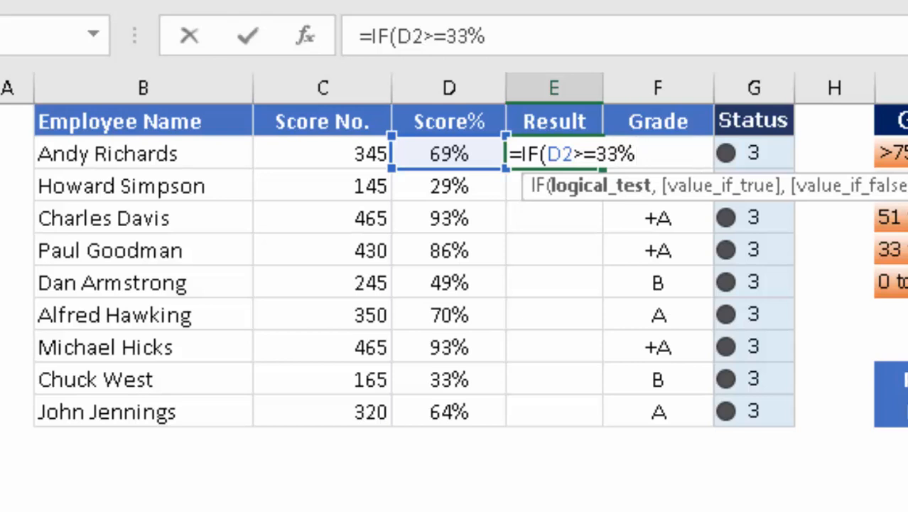
pyautogui.write(',')
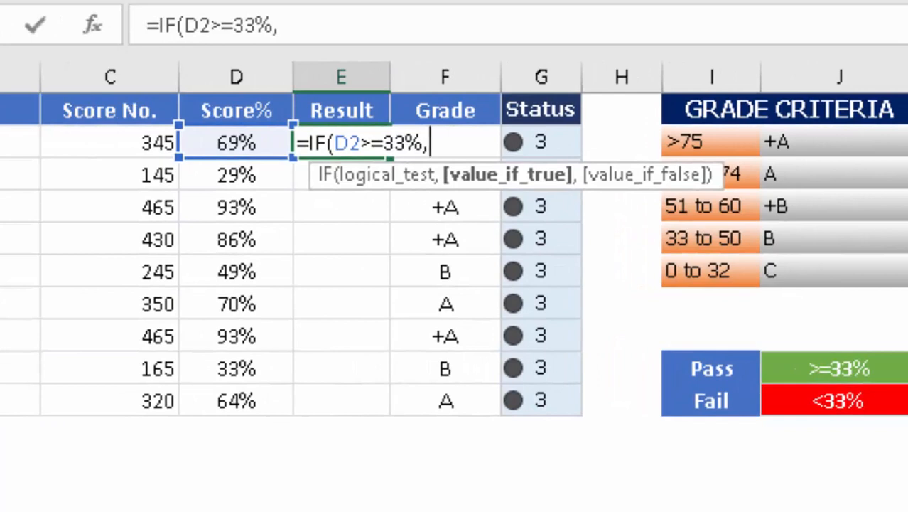
# Return "Pass" when the test is true and "Fail" when it is false, and enter the formula in E2
pyautogui.write('"Pass"')
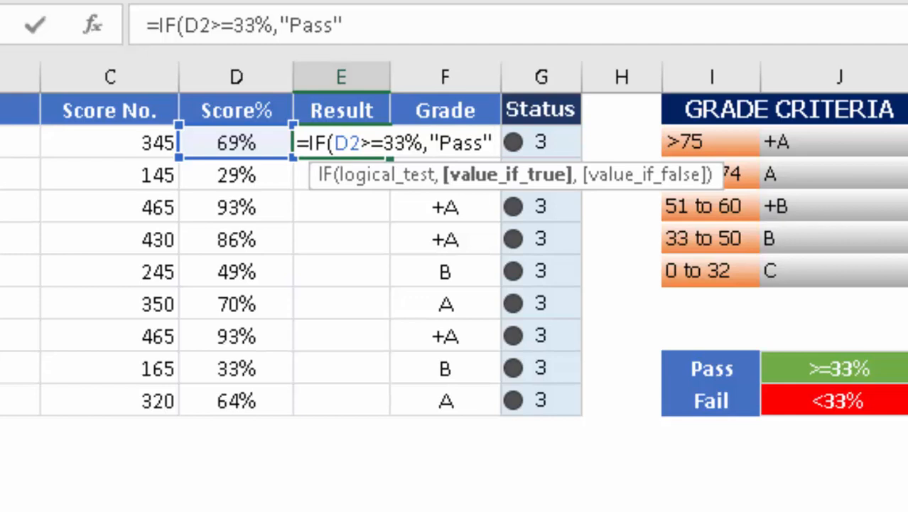
pyautogui.write(',')
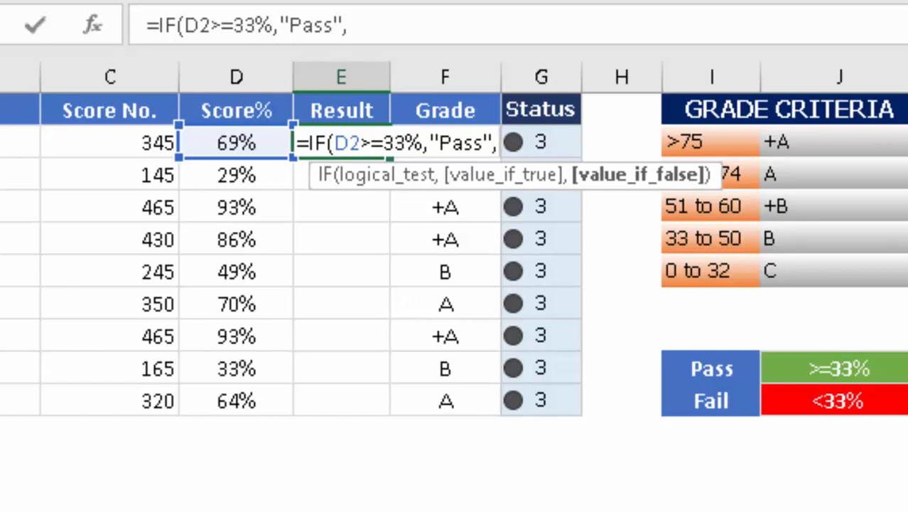
pyautogui.write('"')
pyautogui.write('Fa')
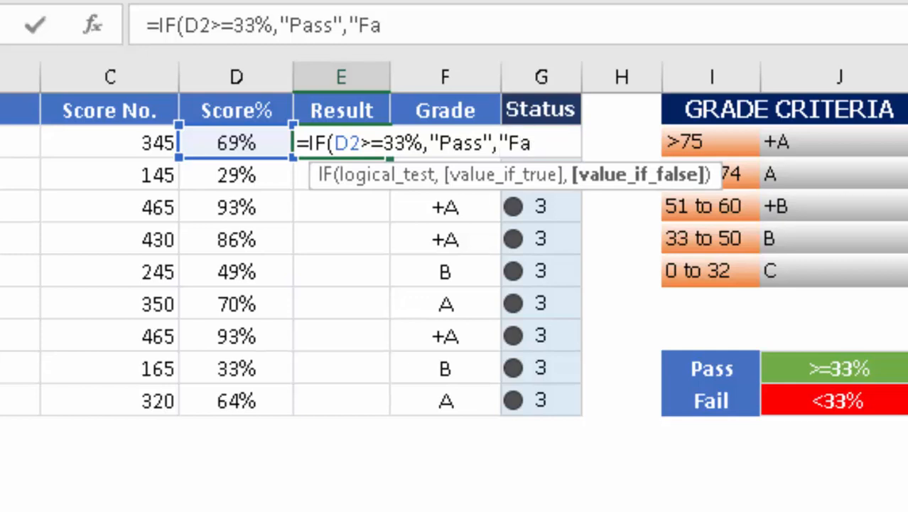
pyautogui.write('il"')
pyautogui.write(')')
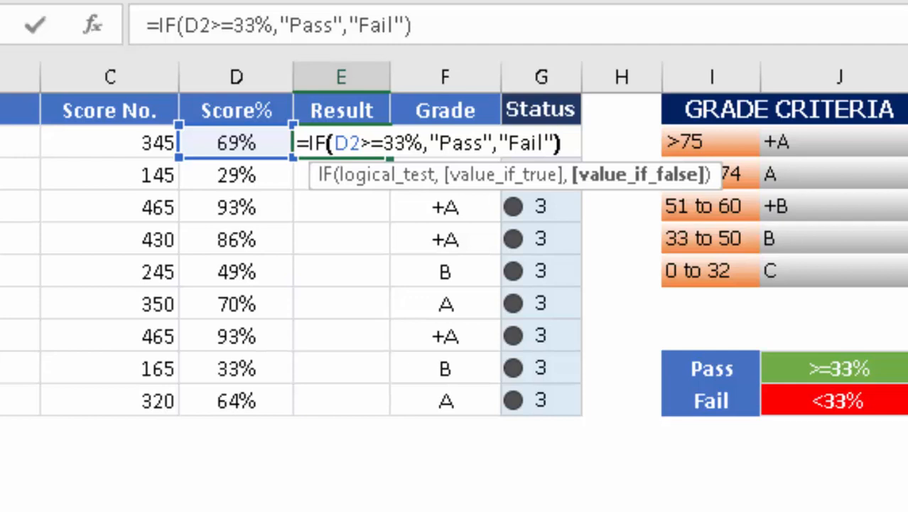
pyautogui.press('Return')
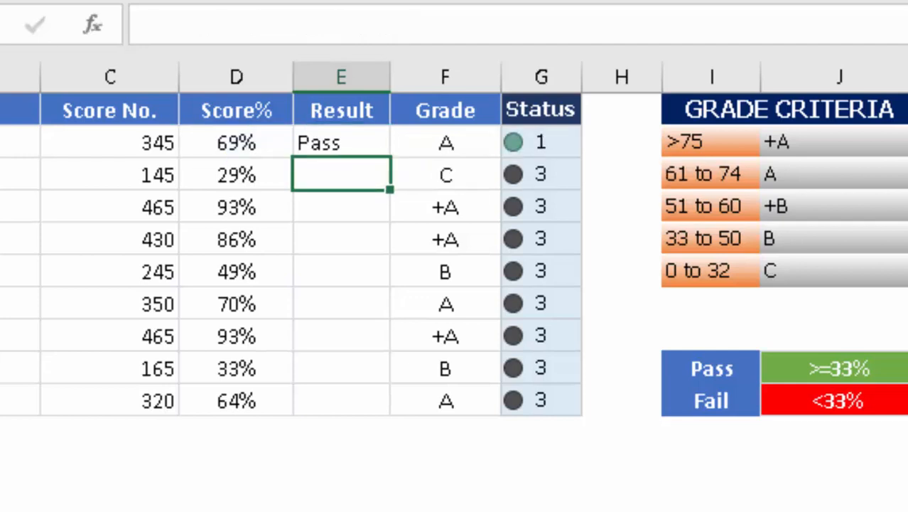
# Fill the IF formula down the Result column from E2 to E10
pyautogui.press('Up')
pyautogui.press('Left')
pyautogui.press('Down')
pyautogui.press('Right')
pyautogui.press('Left')
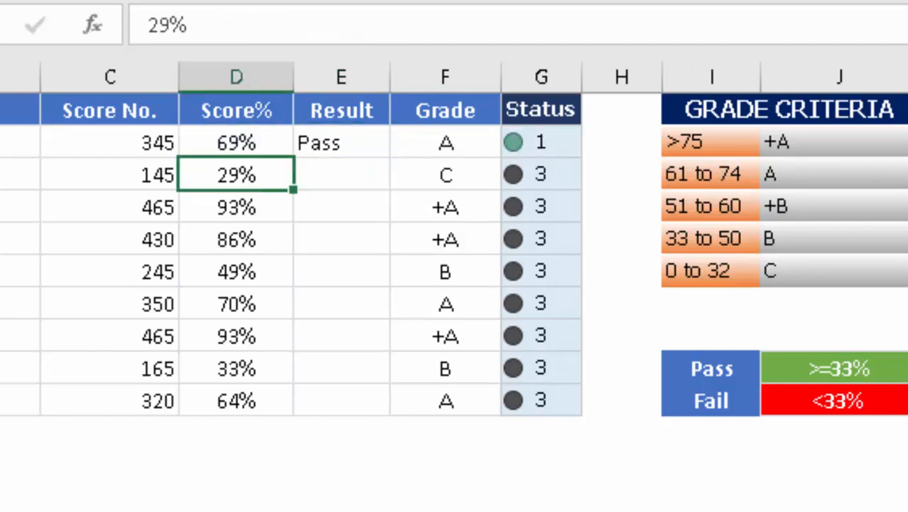
pyautogui.hotkey('ctrl', 'Down')
pyautogui.press('Right')
pyautogui.hotkey('ctrl', 'shift', 'Up')
pyautogui.hotkey('ctrl', 'd')
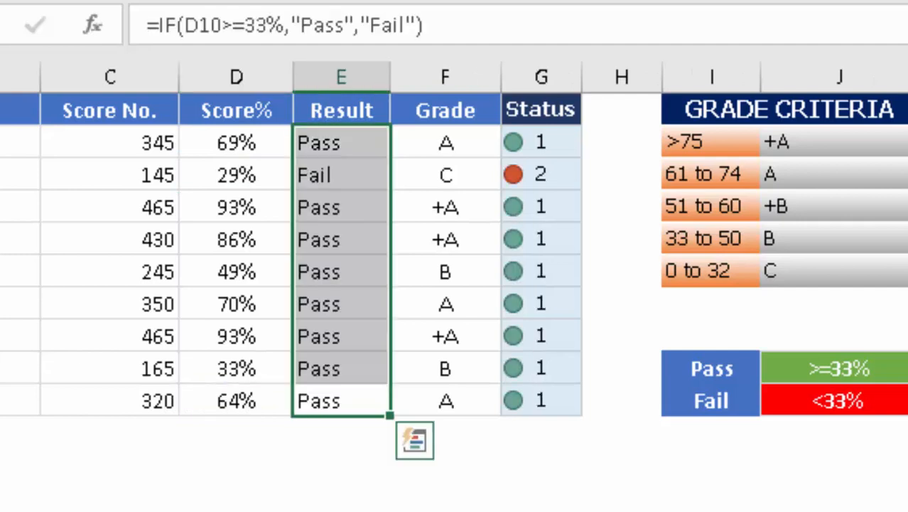
# Replace the 33% threshold in E2's IF formula with the decimal 0.33
pyautogui.press('Up')
pyautogui.hotkey('ctrl', 'Up')
pyautogui.press('Down')
pyautogui.press('F2')
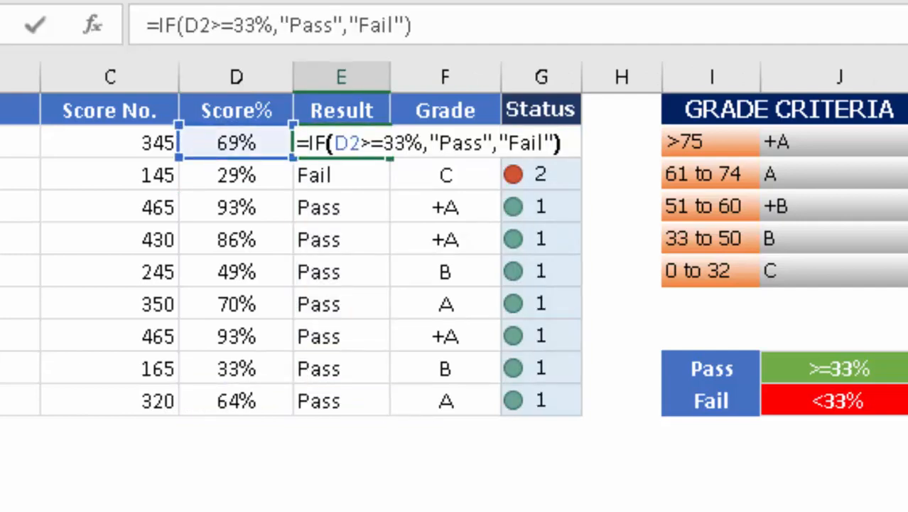
pyautogui.press('Left')
pyautogui.press('Left')
pyautogui.press('Left')
pyautogui.press('Left')
pyautogui.press('Left')
pyautogui.press('Left')
pyautogui.press('Left')
pyautogui.press('Left')
pyautogui.press('Left')
pyautogui.press('Left')
pyautogui.press('Left')
pyautogui.press('Left')
pyautogui.press('Left')
pyautogui.press('Left')
pyautogui.press('Left')
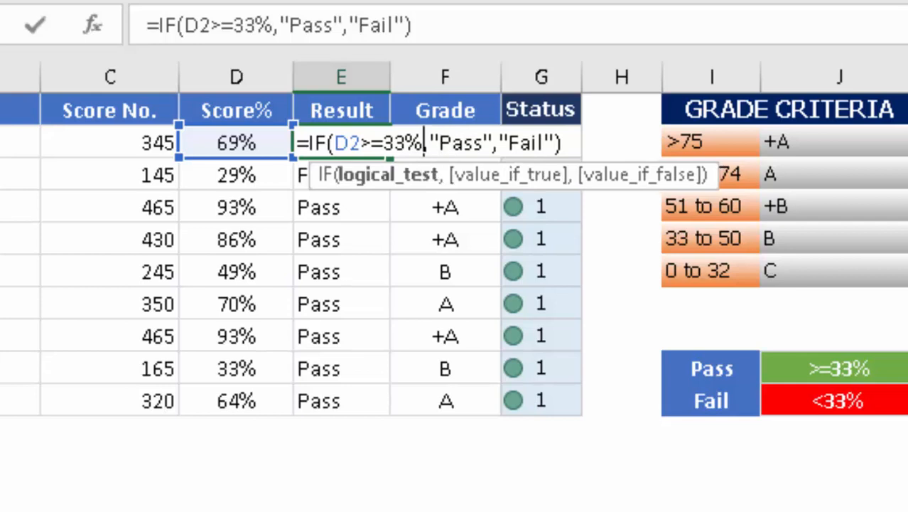
pyautogui.press('BackSpace')
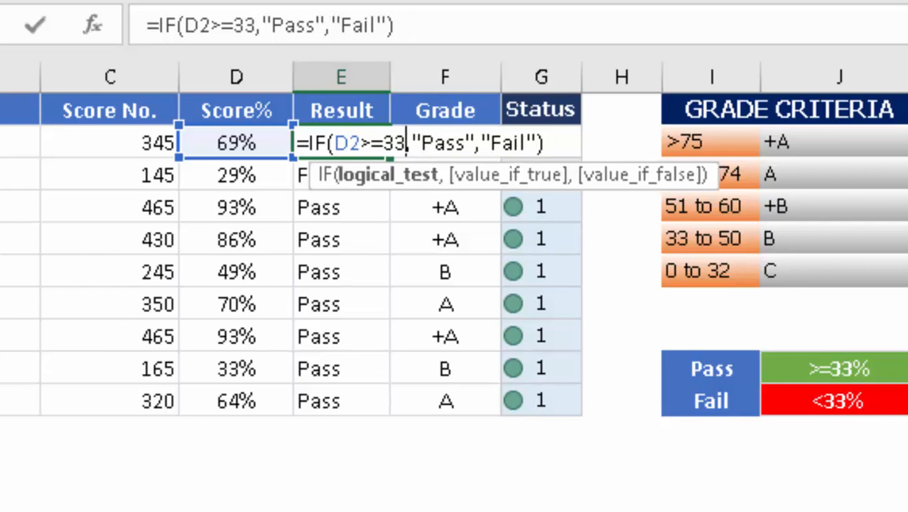
pyautogui.press('Left')
pyautogui.press('Left')
pyautogui.write('.')
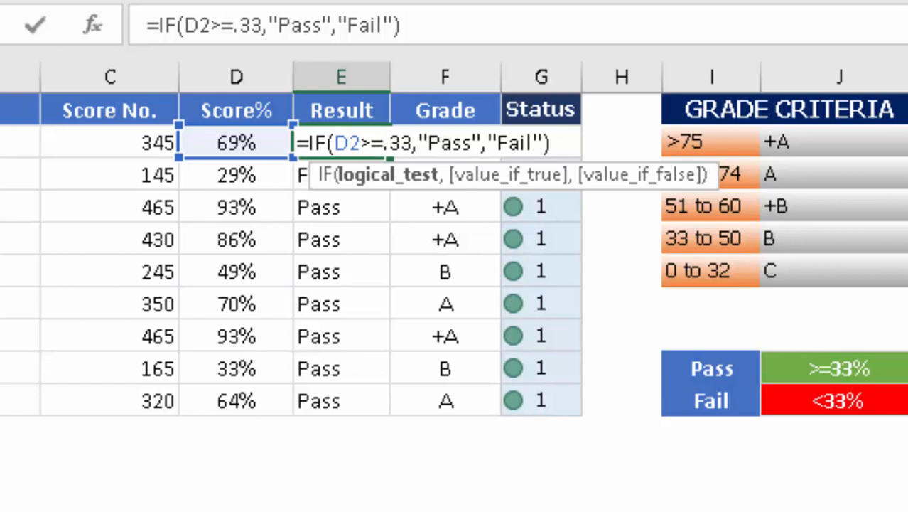
pyautogui.write('0')
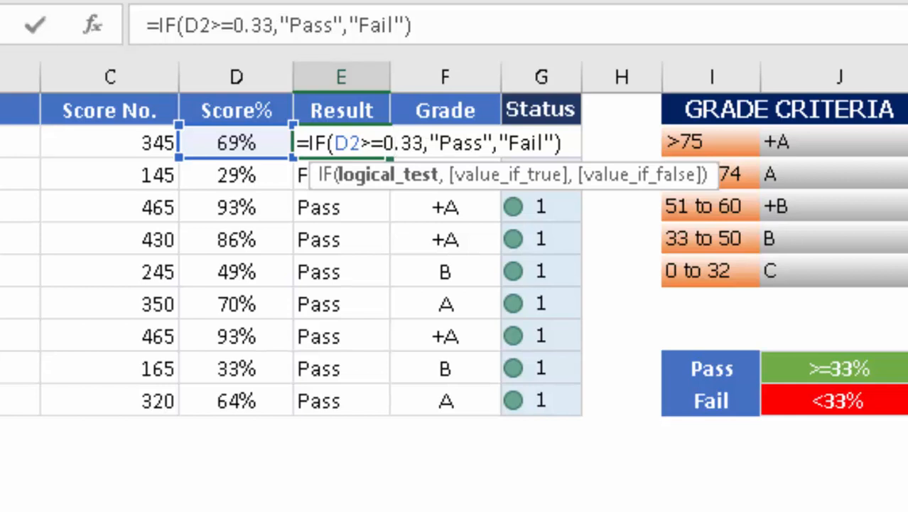
pyautogui.hotkey('ctrl', 'Return')
# Examine the Result column's formulas from the last employee's row up to E2
pyautogui.hotkey('ctrl', 'Down')
pyautogui.press('Up')
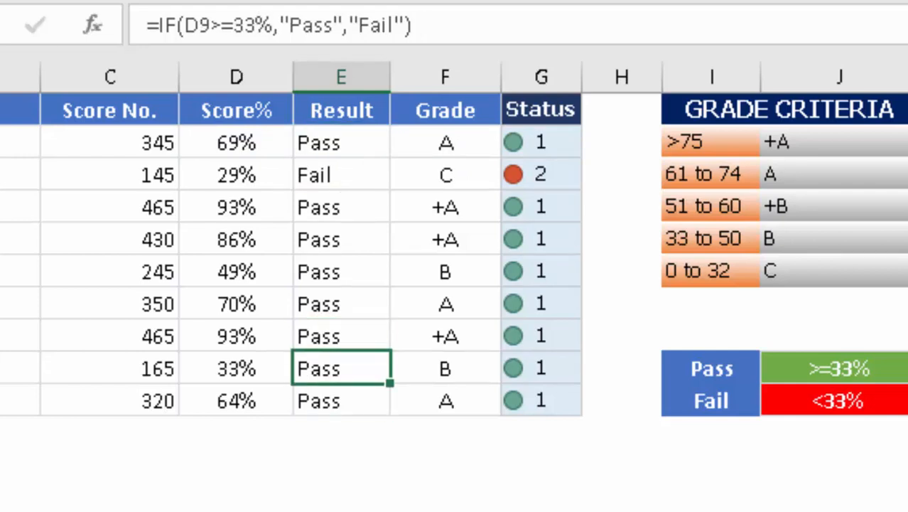
pyautogui.press('Up')
pyautogui.press('Up')
pyautogui.press('Up')
pyautogui.press('Up')
pyautogui.press('Up')
pyautogui.press('Up')
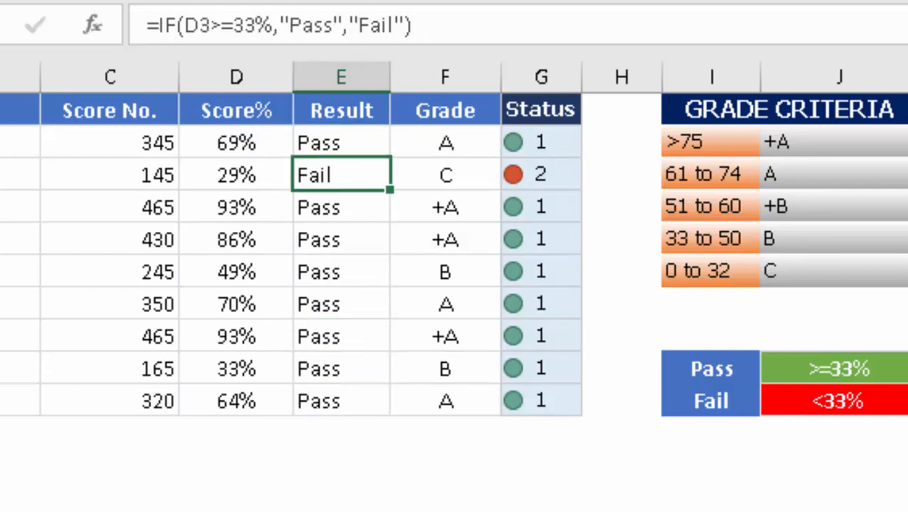
pyautogui.press('Up')
# Copy the Score% values in D2 through D10
pyautogui.hotkey('ctrl', 'shift', 'Down')
pyautogui.press('Down')
pyautogui.press('Left')
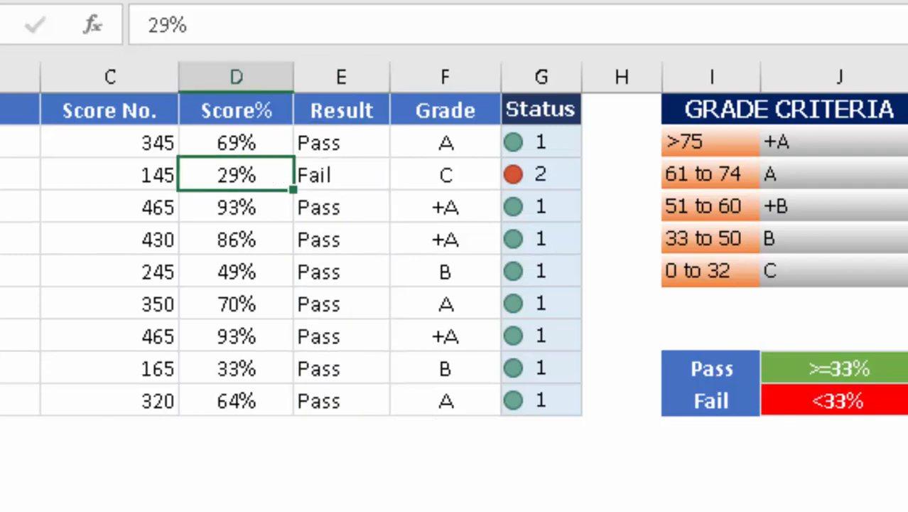
pyautogui.hotkey('ctrl', 'shift', 'Down')
pyautogui.press('Up')
pyautogui.hotkey('ctrl', 'shift', 'Down')
pyautogui.hotkey('ctrl', 'c')
pyautogui.press('Down')
pyautogui.press('Down')
pyautogui.press('Down')
pyautogui.press('Down')
pyautogui.press('Down')
pyautogui.press('Down')
pyautogui.press('Down')
pyautogui.press('Down')
pyautogui.press('Down')
pyautogui.press('Down')
pyautogui.press('Down')
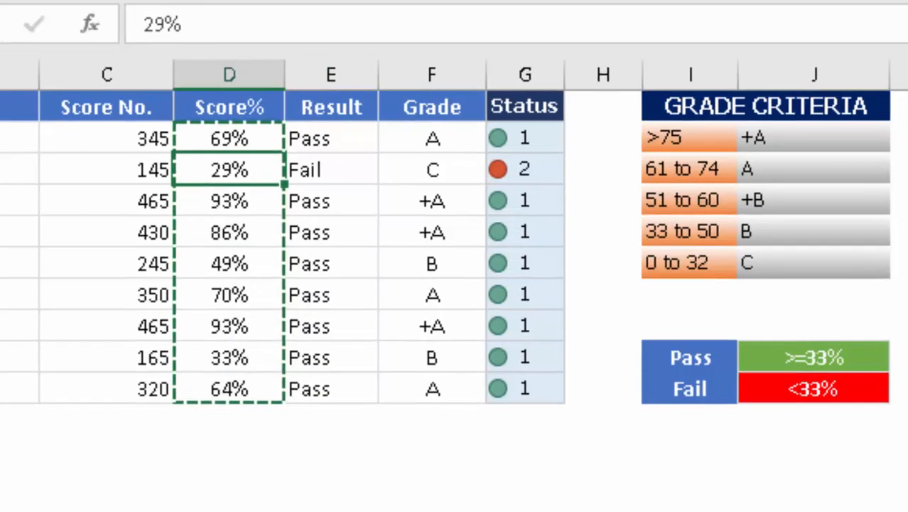
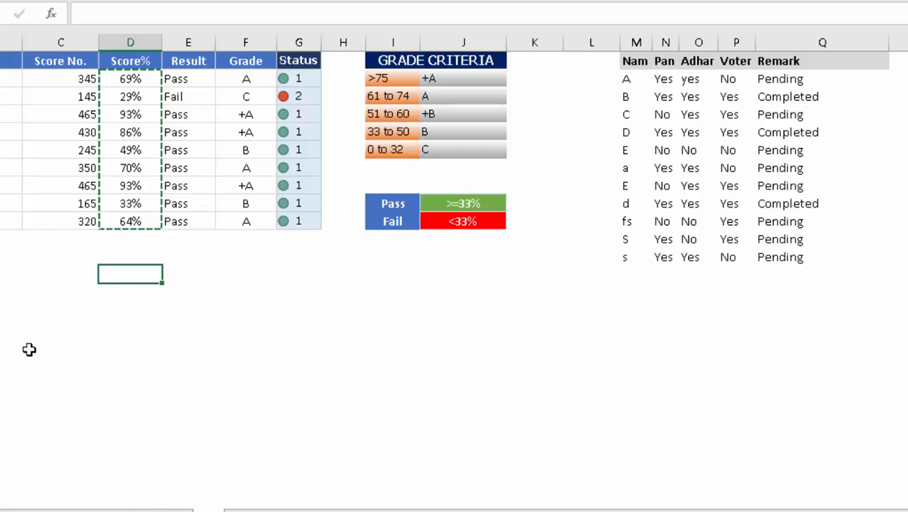
pyautogui.press('Up')
pyautogui.press('Up')
pyautogui.press('Up')
pyautogui.press('Down')
pyautogui.press('Up')
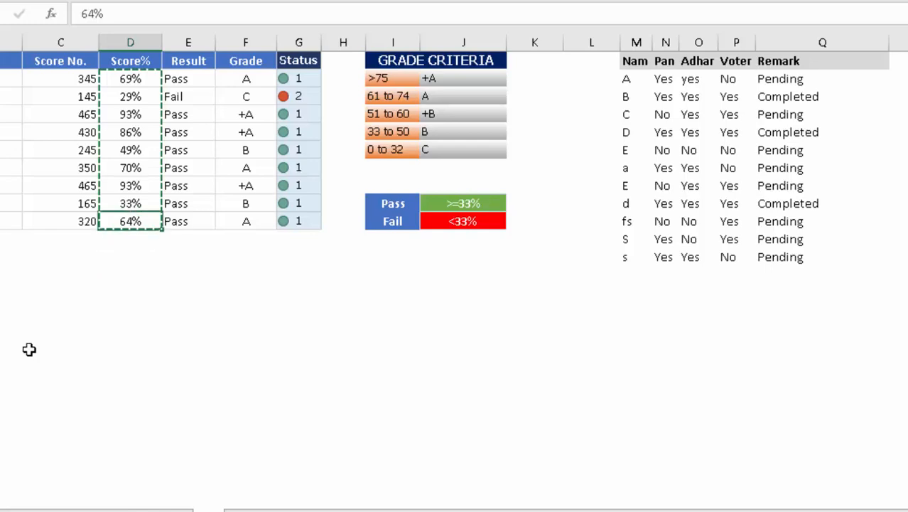
pyautogui.hotkey('ctrl', 'Up')
pyautogui.press('Down')
pyautogui.hotkey('ctrl', 'shift', 'Down')
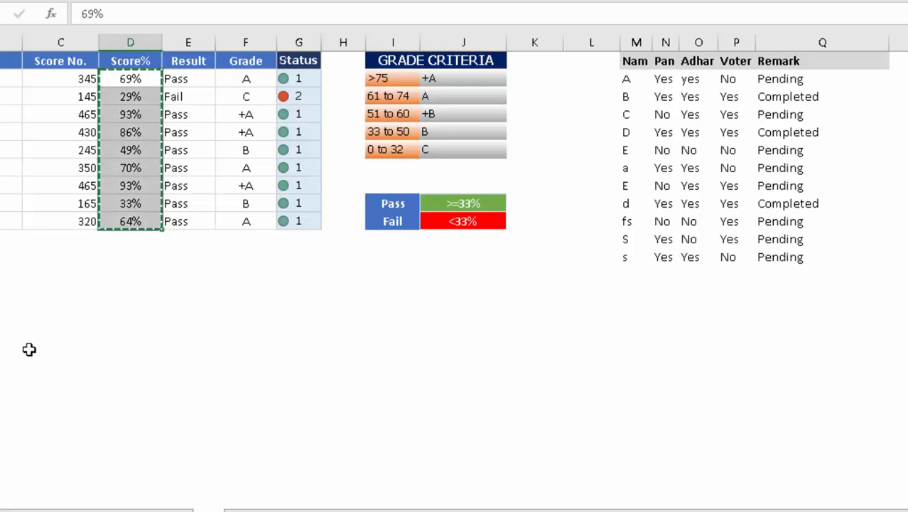
# Paste the copied scores as values only, starting at D12 below the table
pyautogui.press('Down')
pyautogui.press('Down')
pyautogui.press('Down')
pyautogui.press('Down')
pyautogui.press('Down')
pyautogui.press('Down')
pyautogui.press('Down')
pyautogui.press('Down')
pyautogui.press('Down')
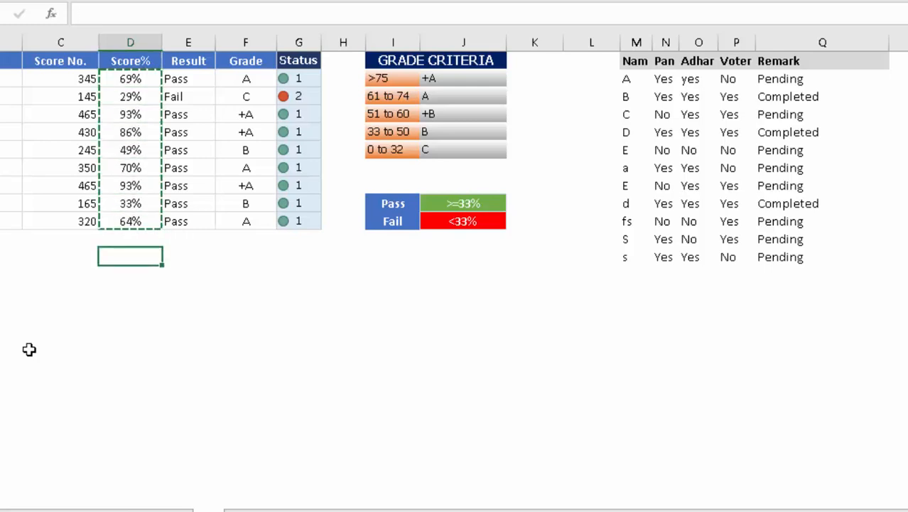
pyautogui.hotkey('ctrl', 'alt', 'v')
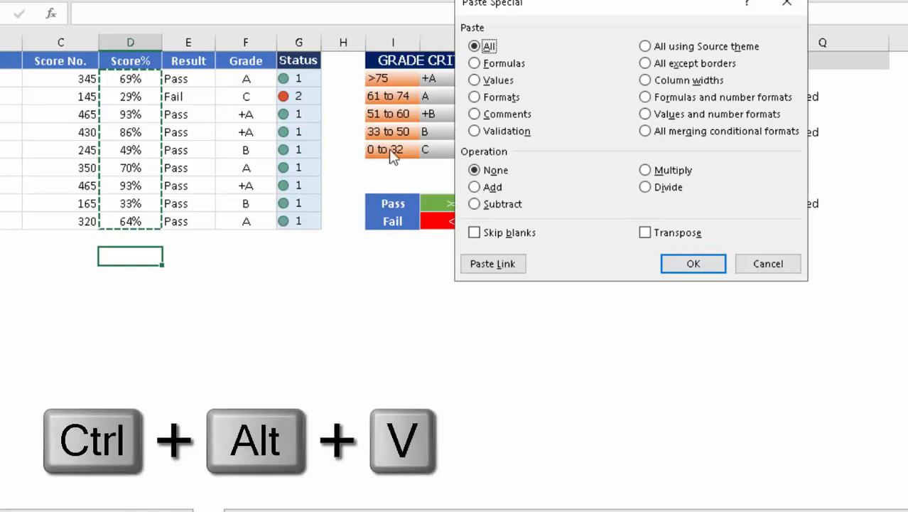
pyautogui.click(486, 85)
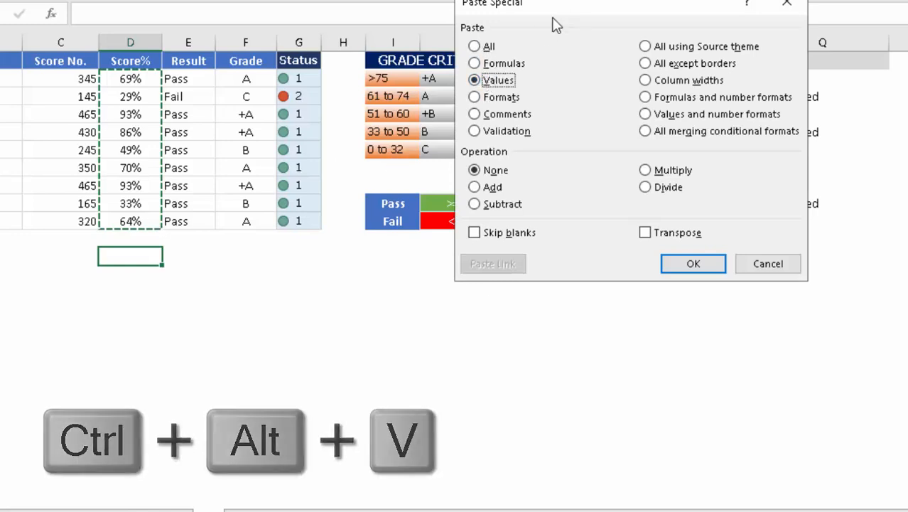
pyautogui.moveTo(552, 24); pyautogui.dragTo(445, 53)
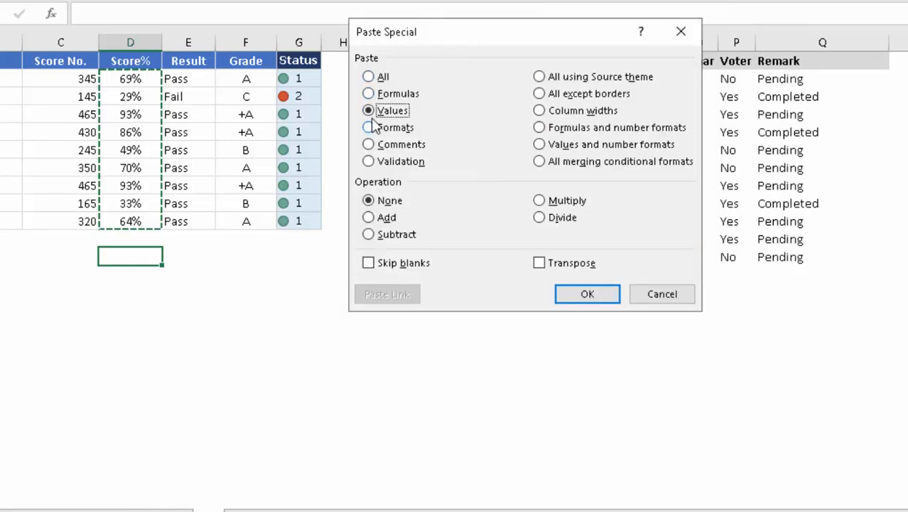
pyautogui.click(587, 294)
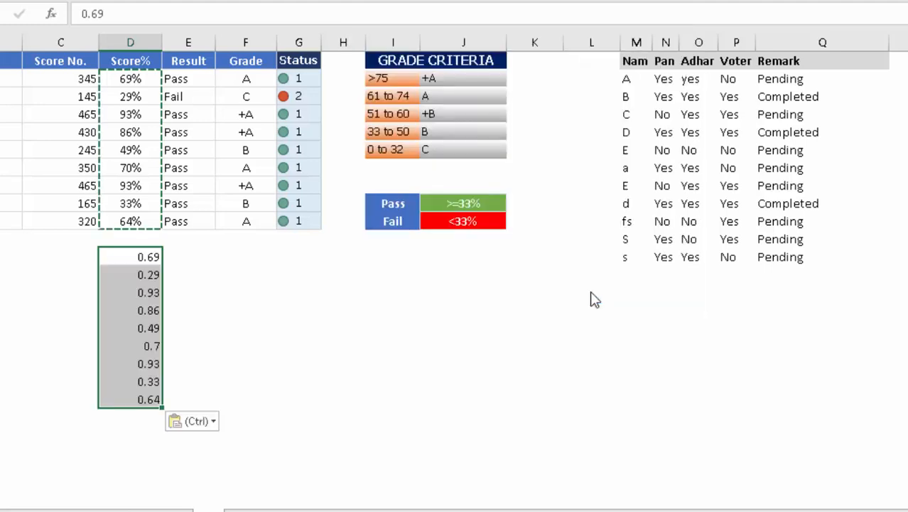
# Compare the pasted values below the table with the percentages in the Score% column
pyautogui.press('Right')
pyautogui.press('Left')
pyautogui.press('Down')
pyautogui.press('Down')
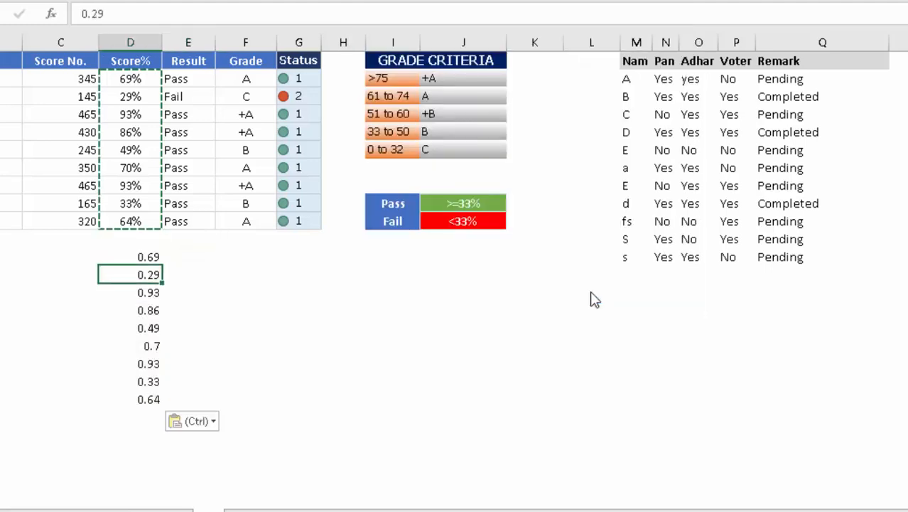
pyautogui.press('Down')
pyautogui.press('Down')
pyautogui.press('Down')
pyautogui.press('Up')
pyautogui.press('Up')
pyautogui.press('Up')
pyautogui.press('Up')
pyautogui.press('Up')
pyautogui.press('Up')
pyautogui.press('Up')
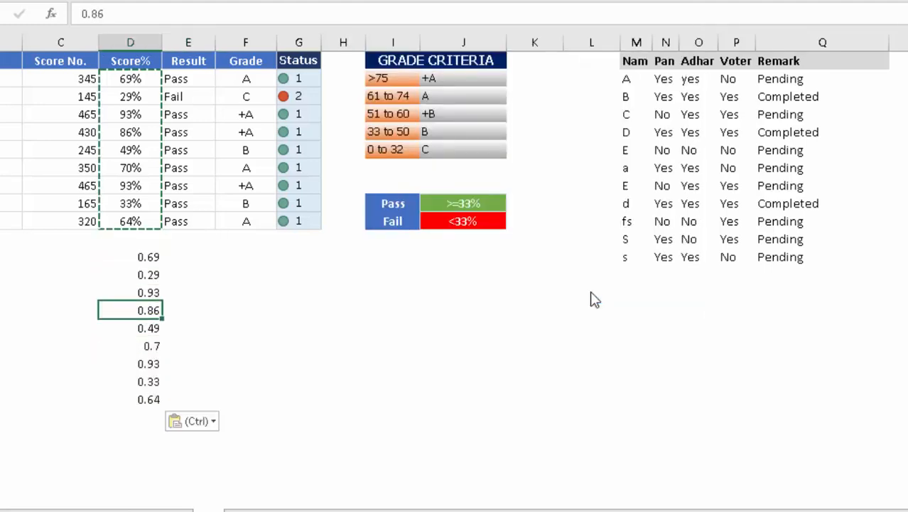
pyautogui.press('Up')
pyautogui.press('Up')
pyautogui.press('Up')
pyautogui.press('ctrl')
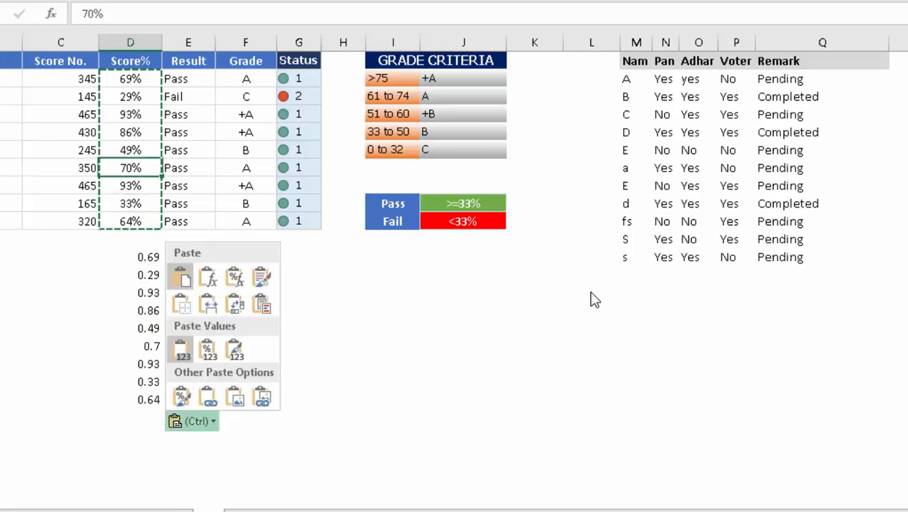
pyautogui.press('Escape')
# Enter the formula =69/100 in F12, on the row of the first pasted score, and compare its result with D12
pyautogui.click(241, 248)
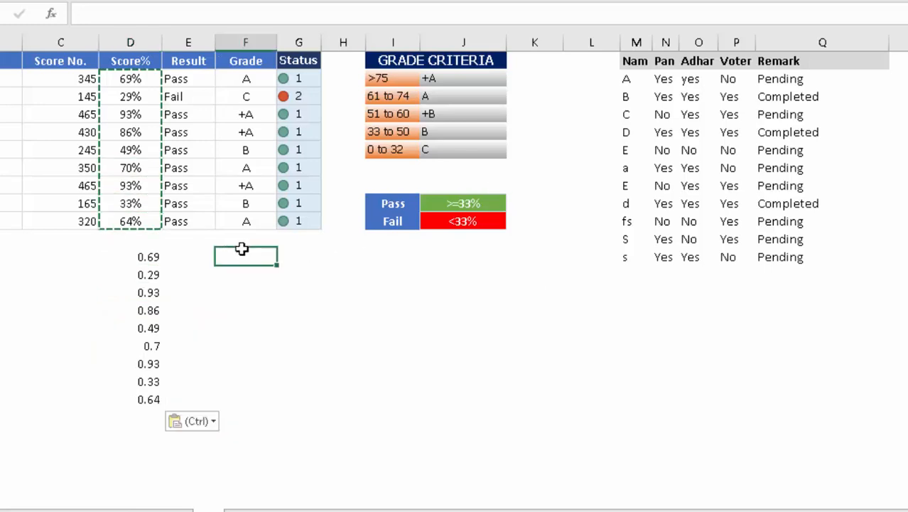
pyautogui.press('Escape')
pyautogui.write('=69')
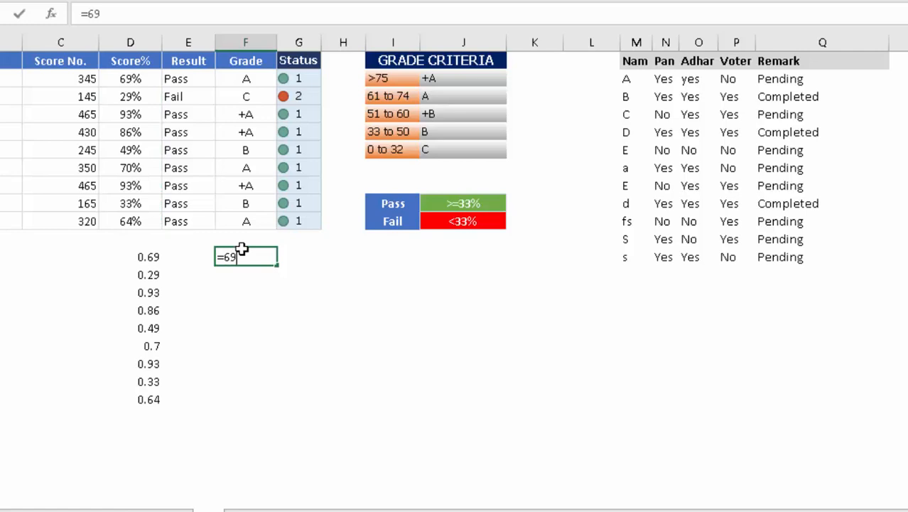
pyautogui.write('/100')
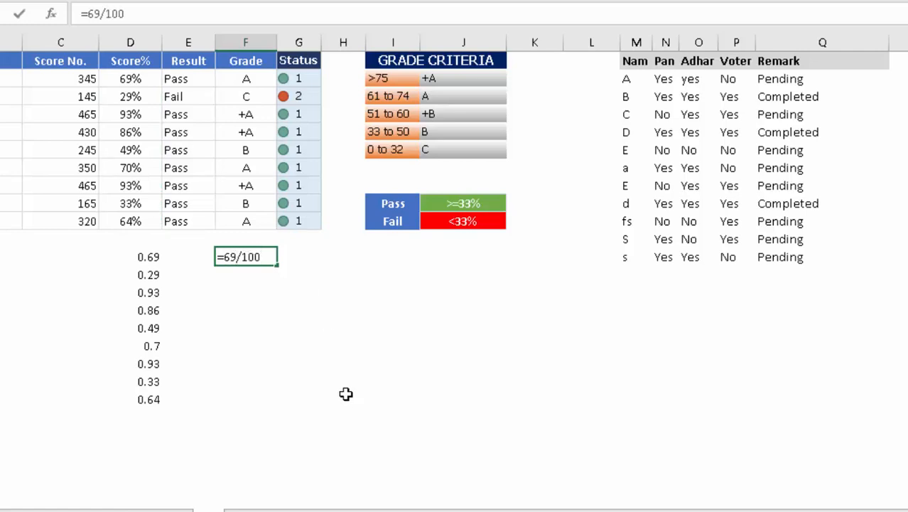
pyautogui.press('Left')
pyautogui.press('Left')
pyautogui.press('Right')
pyautogui.press('Right')
pyautogui.press('F2')
pyautogui.press('Escape')
# Clear the pasted scores and the test formula from D12 through F20 below the table
pyautogui.press('Left')
pyautogui.press('Left')
pyautogui.hotkey('shift', 'Right')
pyautogui.hotkey('shift', 'Right')
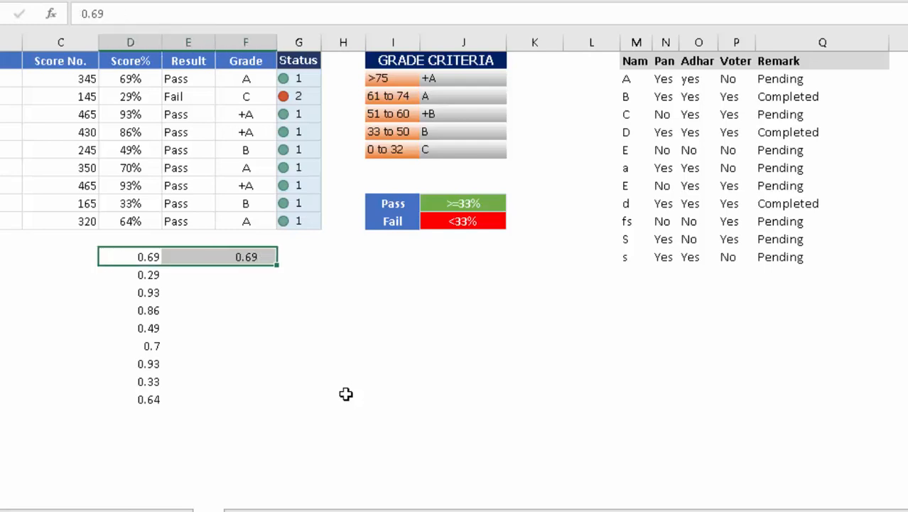
pyautogui.hotkey('shift', 'Down')
pyautogui.hotkey('shift', 'Down')
pyautogui.hotkey('shift', 'Down')
pyautogui.hotkey('shift', 'Down')
pyautogui.hotkey('shift', 'Down')
pyautogui.hotkey('shift', 'Down')
pyautogui.hotkey('shift', 'Down')
pyautogui.hotkey('shift', 'Down')
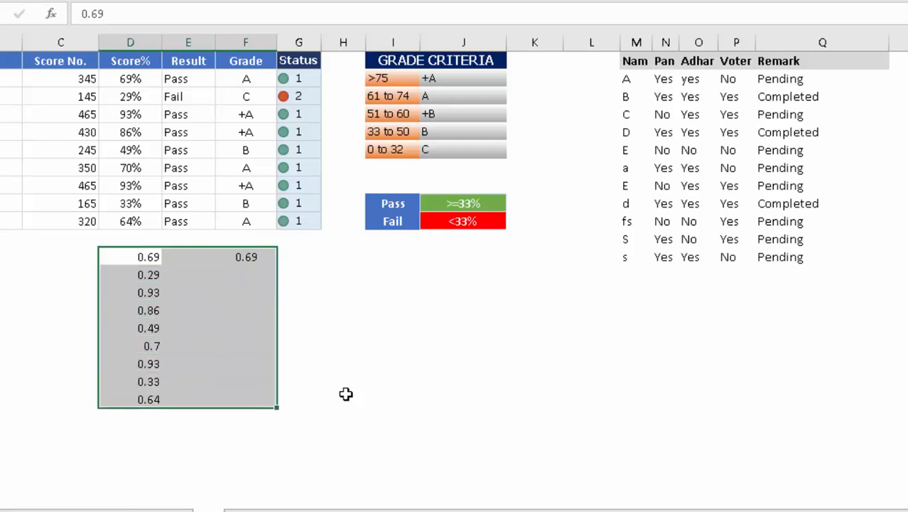
pyautogui.press('Delete')
# Examine the IF formula in E2, focusing on its 0.33 pass threshold, and leave it unedited
pyautogui.hotkey('ctrl', 'Up')
pyautogui.hotkey('ctrl', 'Up')
pyautogui.press('Right')
pyautogui.press('Down')
pyautogui.press('F2')
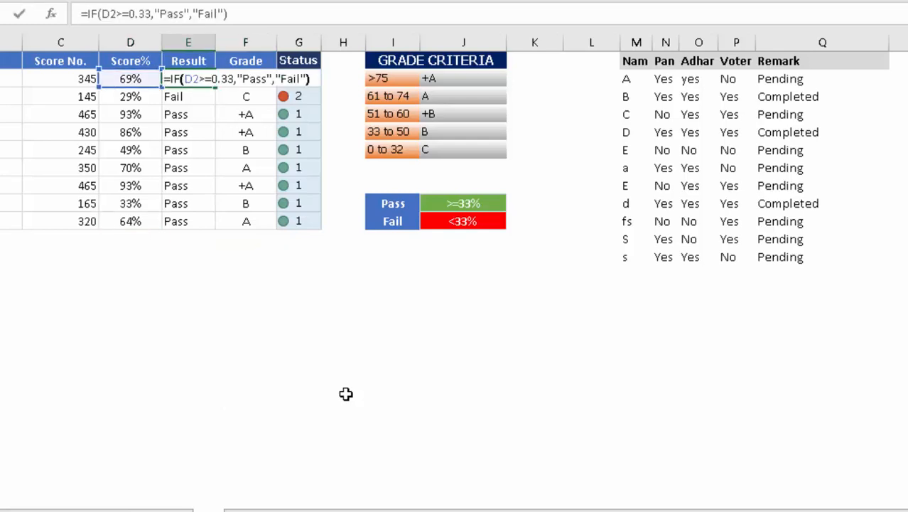
pyautogui.press('Left')
pyautogui.press('Left')
pyautogui.press('Left')
pyautogui.press('Left')
pyautogui.press('Left')
pyautogui.press('Left')
pyautogui.press('Left')
pyautogui.press('Left')
pyautogui.press('Left')
pyautogui.press('Left')
pyautogui.press('Left')
pyautogui.press('Left')
pyautogui.press('Left')
pyautogui.press('Left')
pyautogui.press('Left')
pyautogui.press('Left')
pyautogui.press('Left')
pyautogui.press('Left')
pyautogui.press('Left')
pyautogui.press('Right')
pyautogui.press('Right')
pyautogui.press('Right')
pyautogui.press('Right')
pyautogui.press('Right')
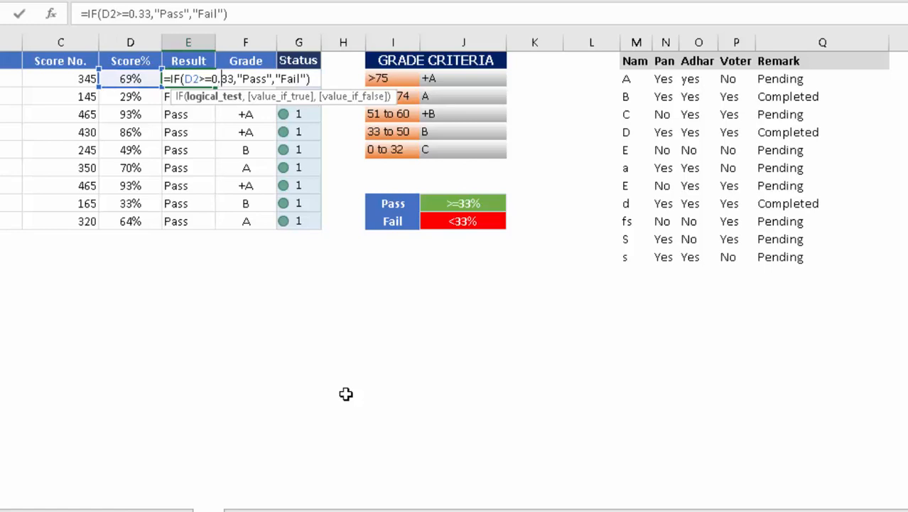
pyautogui.press('Left')
pyautogui.hotkey('shift', 'Left')
pyautogui.hotkey('shift', 'Left')
pyautogui.hotkey('shift', 'Left')
pyautogui.hotkey('shift', 'Left')
pyautogui.press('Escape')
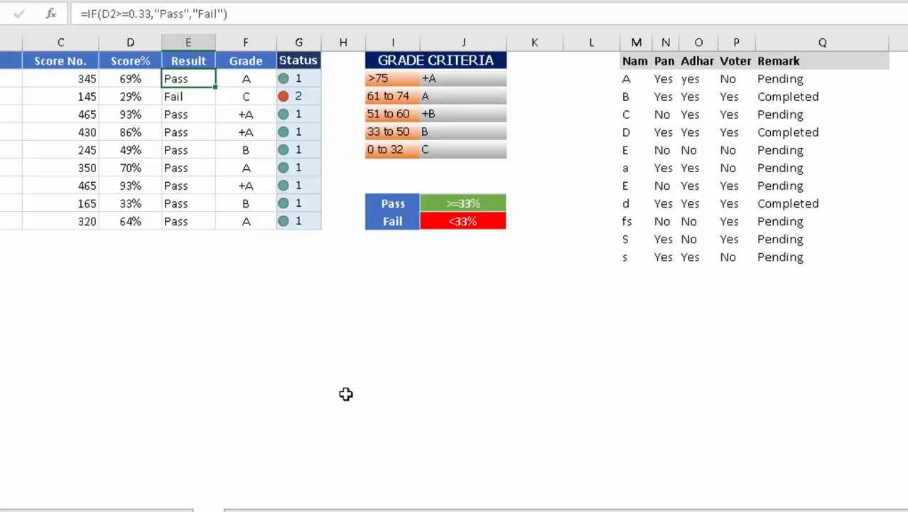
# Compare the Grade column's formulas in F2 through F10 with the neighbouring Result formulas
pyautogui.press('Right')
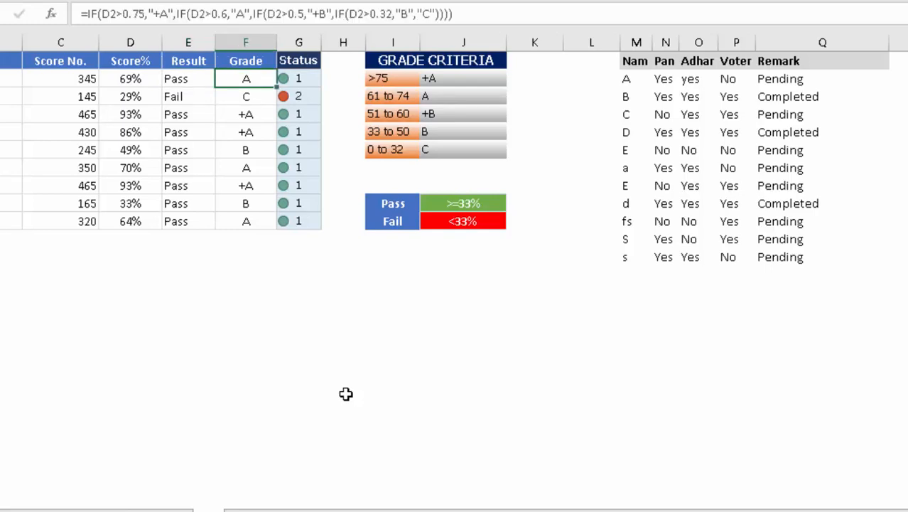
pyautogui.press('Down')
pyautogui.press('Down')
pyautogui.press('Left')
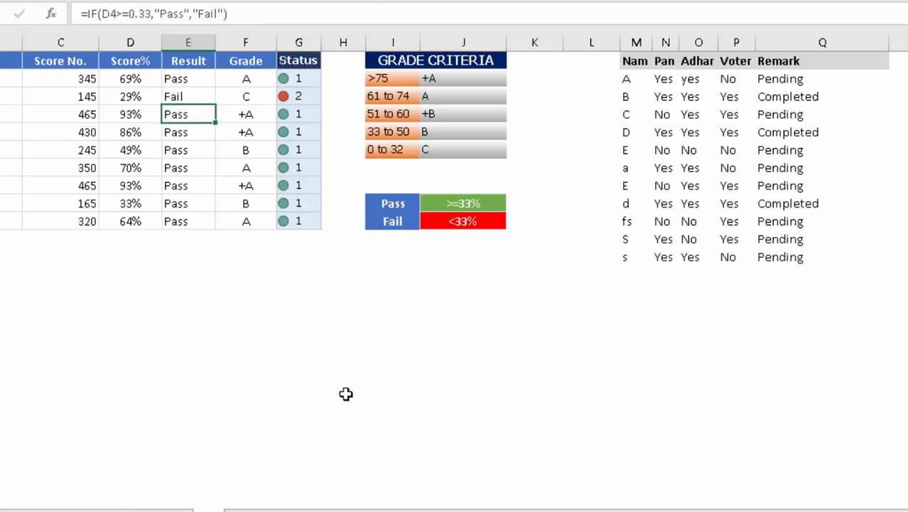
pyautogui.press('Up')
pyautogui.press('Up')
pyautogui.press('Right')
pyautogui.hotkey('ctrl', 'shift', 'Down')
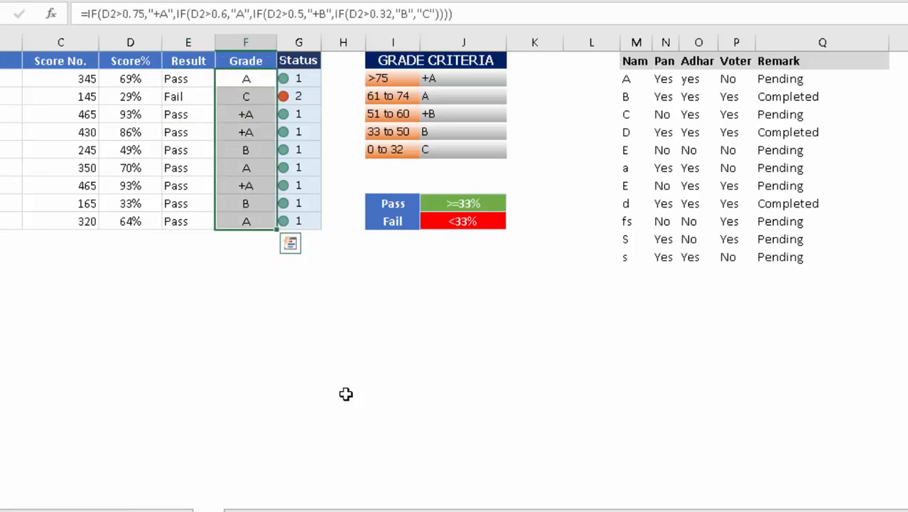
pyautogui.hotkey('ctrl', 'shift', 'Up')
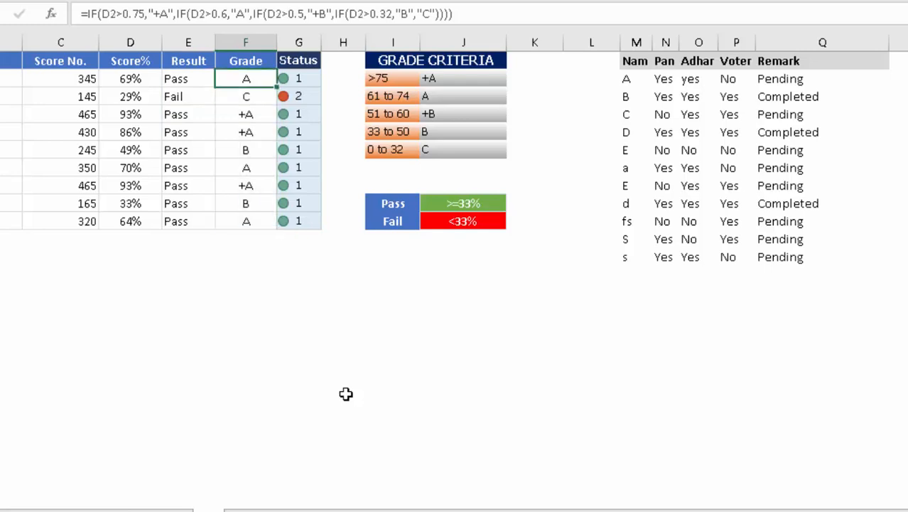
# Inspect the nested IF formula inside F2, reading back through its conditions without editing it
pyautogui.press('F2')
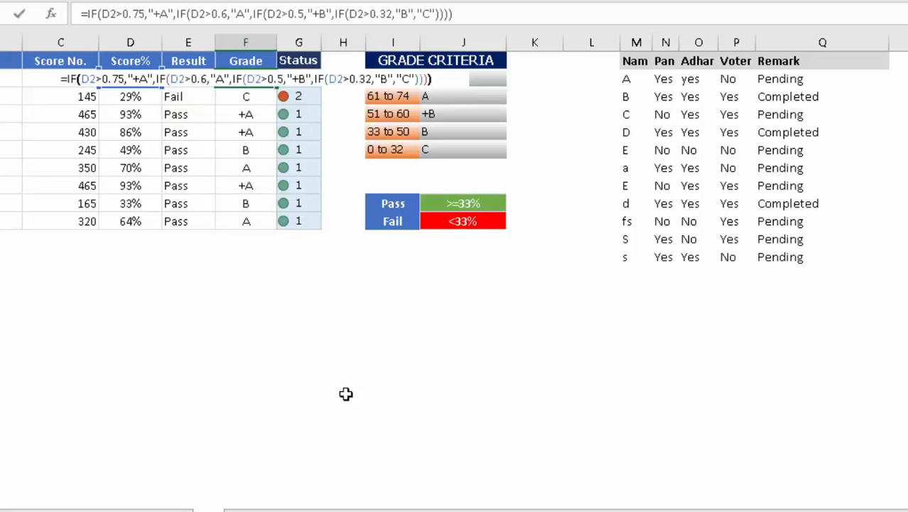
pyautogui.press('Left')
pyautogui.press('Left')
pyautogui.press('Left')
pyautogui.press('Left')
pyautogui.press('Left')
pyautogui.press('Left')
pyautogui.press('Left')
pyautogui.press('Left')
pyautogui.press('Left')
pyautogui.press('Left')
pyautogui.press('Left')
pyautogui.press('Left')
pyautogui.press('Left')
pyautogui.press('Left')
pyautogui.press('Left')
pyautogui.press('Left')
pyautogui.press('Left')
pyautogui.press('Left')
pyautogui.press('Left')
pyautogui.press('Left')
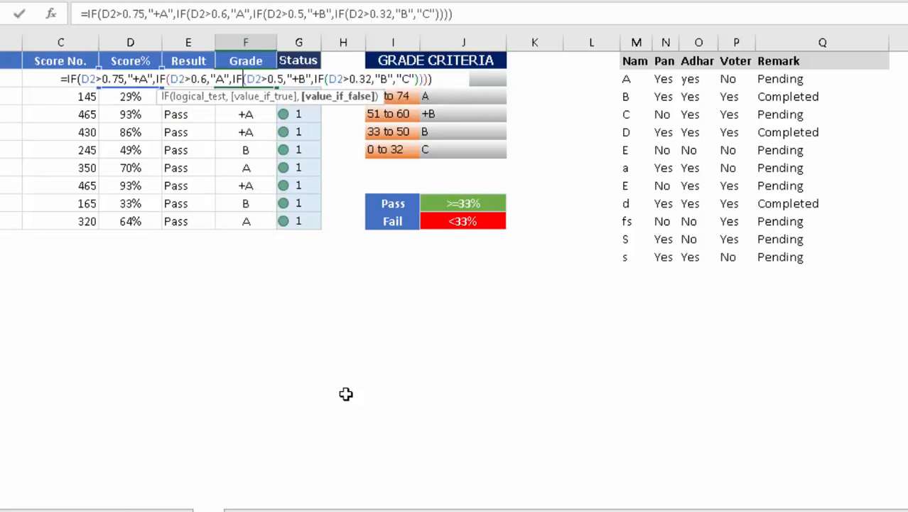
pyautogui.press('Escape')
# Review the formulas across the first employee's row, from Score No. in C2 to Status in G2
pyautogui.press('Left')
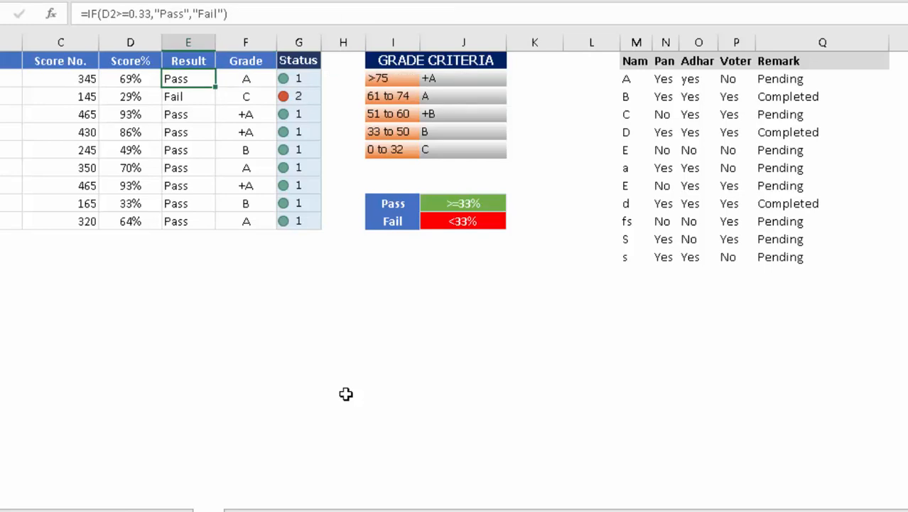
pyautogui.press('Right')
pyautogui.press('Right')
pyautogui.press('Right')
pyautogui.press('Down')
pyautogui.press('Up')
pyautogui.press('Left')
pyautogui.press('Left')
pyautogui.press('Left')
pyautogui.press('Left')
pyautogui.press('Left')
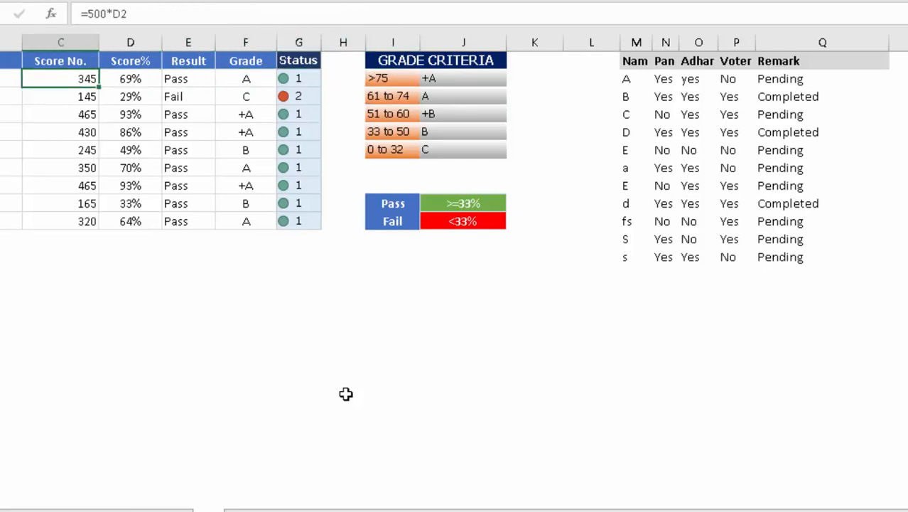
pyautogui.press('Right')
pyautogui.press('Right')
pyautogui.press('Right')
pyautogui.press('Right')
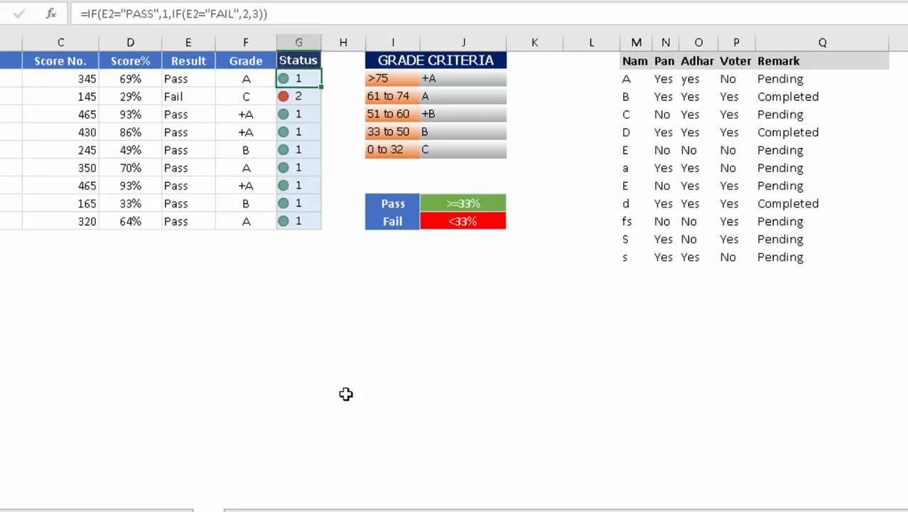
# Examine the Grade Criteria table, matching each percentage range in column I with its grade in column J
pyautogui.press('Right')
pyautogui.press('Right')
pyautogui.press('Up')
pyautogui.hotkey('shift', 'Down')
pyautogui.hotkey('shift', 'Down')
pyautogui.hotkey('shift', 'Down')
pyautogui.hotkey('shift', 'Down')
pyautogui.hotkey('shift', 'Down')
pyautogui.press('Down')
pyautogui.press('Down')
pyautogui.press('Down')
pyautogui.press('Down')
pyautogui.press('Down')
pyautogui.press('Down')
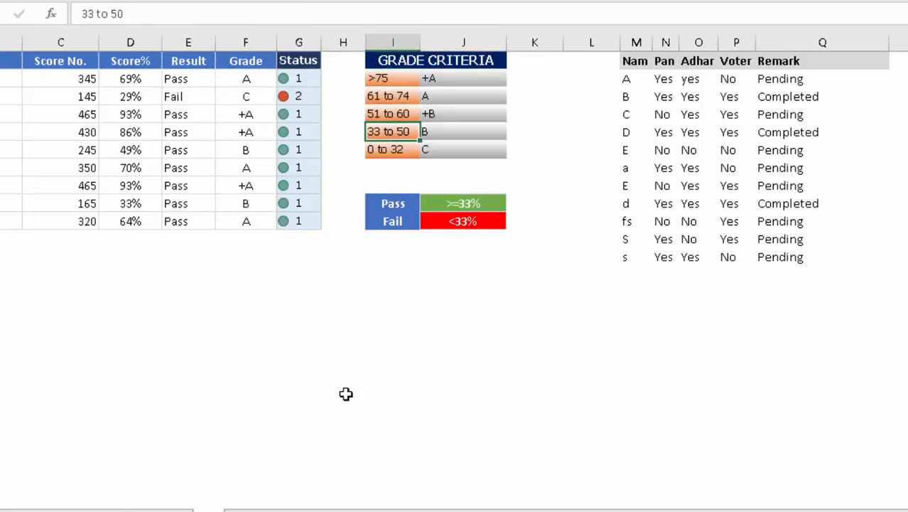
pyautogui.press('Up')
pyautogui.press('Right')
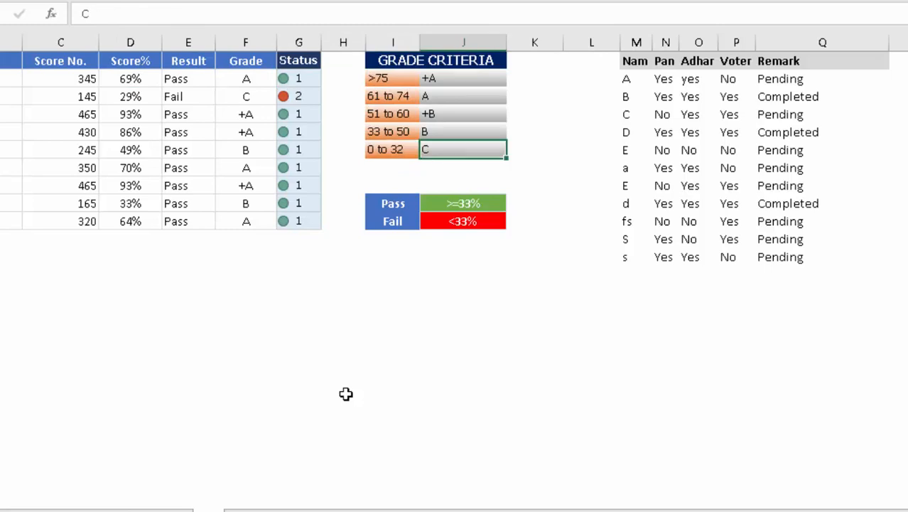
pyautogui.press('Up')
pyautogui.press('Left')
pyautogui.press('Up')
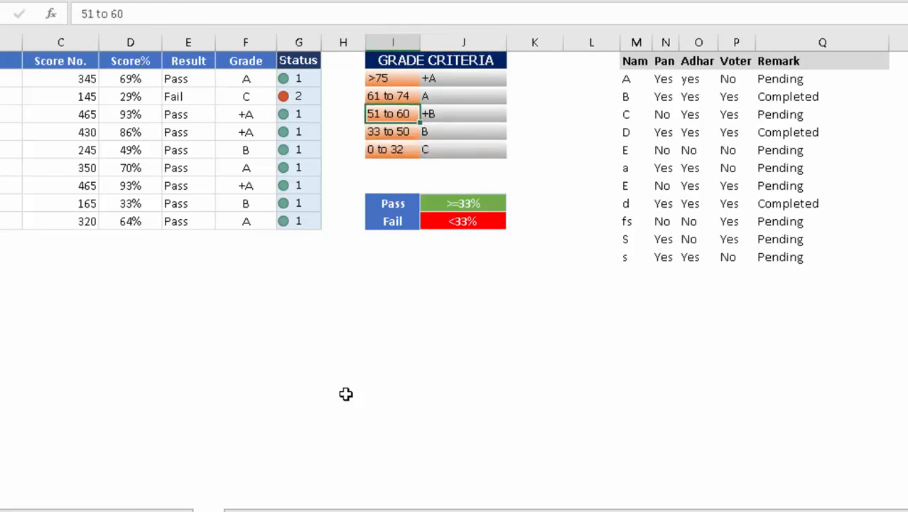
pyautogui.hotkey('shift', 'Right')
pyautogui.press('Up')
pyautogui.press('Right')
pyautogui.press('Up')
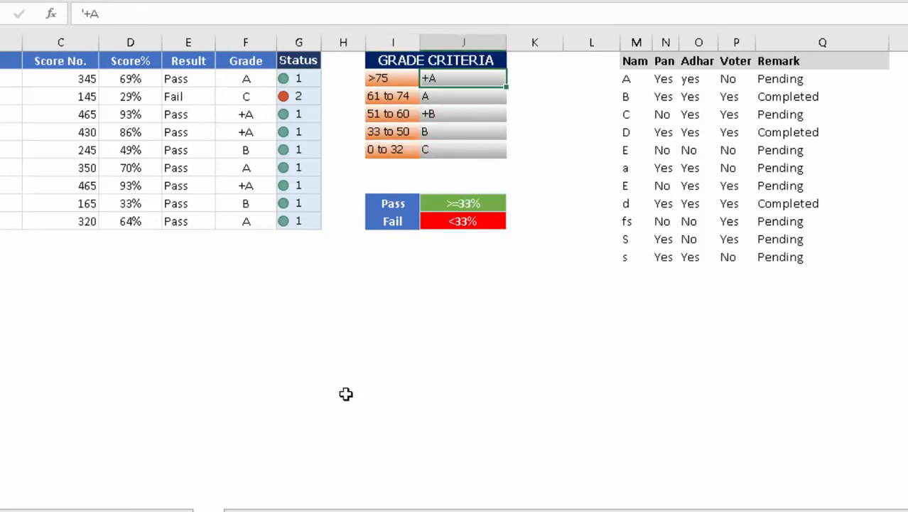
# Open the nested IF formula in Grade cell F2 and trace it backwards to its first logical test
pyautogui.press('Left')
pyautogui.press('Left')
pyautogui.press('Left')
pyautogui.press('Left')
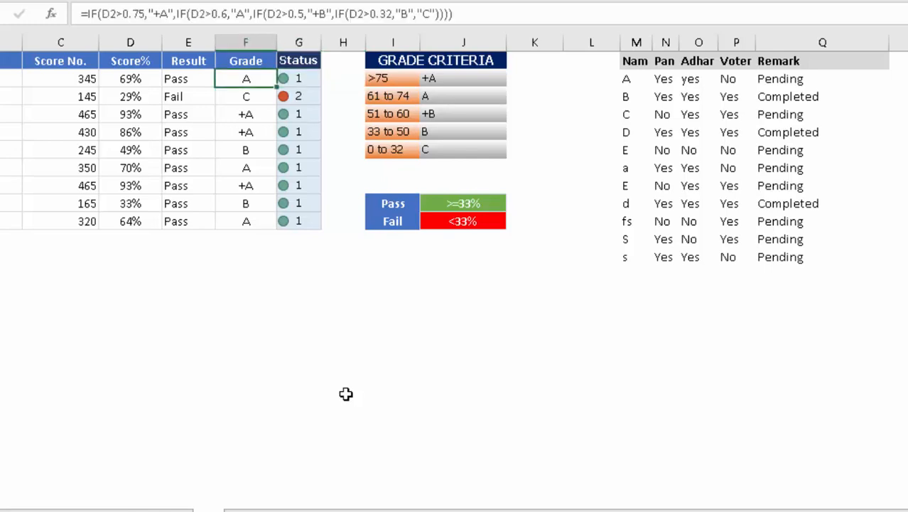
pyautogui.press('F2')
pyautogui.press('Left')
pyautogui.press('Left')
pyautogui.press('Left')
pyautogui.press('Left')
pyautogui.press('Left')
pyautogui.press('Left')
pyautogui.press('Left')
pyautogui.press('Left')
pyautogui.press('Left')
pyautogui.press('Left')
pyautogui.press('Left')
pyautogui.press('Left')
pyautogui.press('Left')
pyautogui.press('Left')
pyautogui.press('Left')
pyautogui.press('Left')
pyautogui.press('Left')
pyautogui.press('Left')
pyautogui.press('Left')
pyautogui.press('Left')
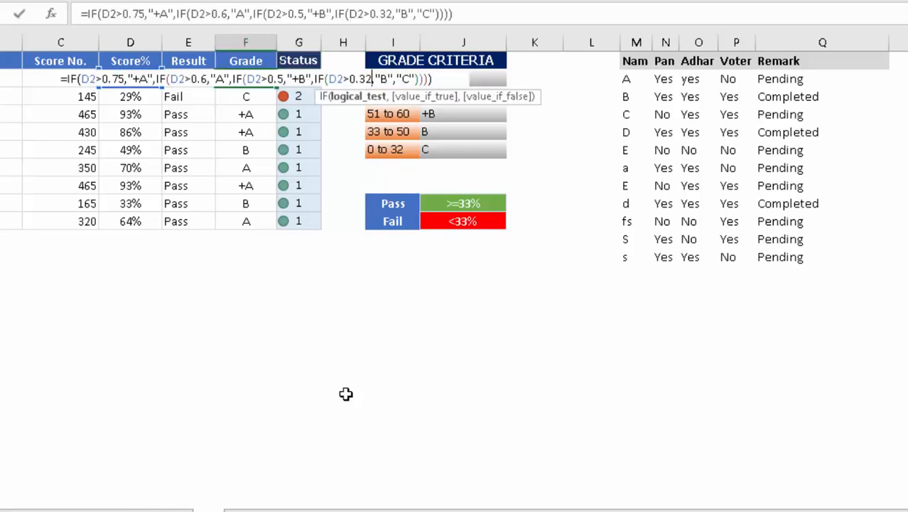
pyautogui.press('Left')
pyautogui.press('Left')
pyautogui.press('Left')
pyautogui.press('Left')
pyautogui.press('Left')
pyautogui.press('Left')
pyautogui.press('Left')
pyautogui.press('Left')
pyautogui.press('Left')
pyautogui.press('Left')
pyautogui.press('Left')
pyautogui.press('Left')
pyautogui.press('Left')
pyautogui.press('Left')
pyautogui.press('Left')
pyautogui.press('Left')
pyautogui.press('Left')
pyautogui.press('Left')
pyautogui.press('Left')
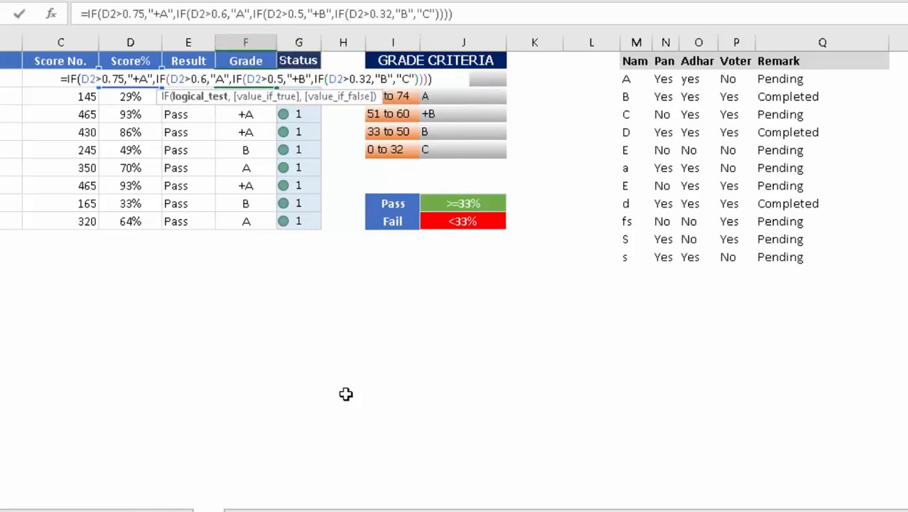
pyautogui.press('Left')
pyautogui.press('Left')
pyautogui.press('Left')
pyautogui.press('Left')
pyautogui.press('Left')
pyautogui.press('Left')
pyautogui.press('Left')
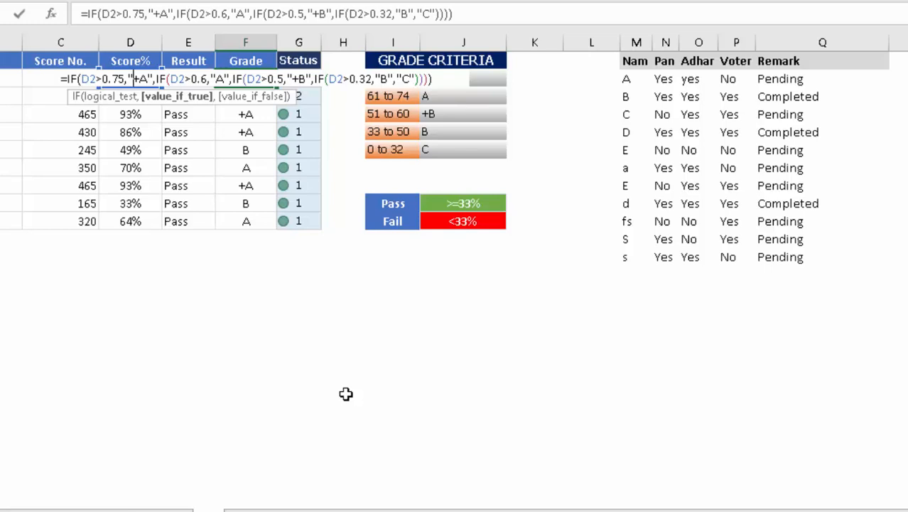
pyautogui.press('Left')
pyautogui.press('Left')
pyautogui.press('Left')
pyautogui.press('Left')
pyautogui.press('Left')
pyautogui.press('Left')
pyautogui.press('Left')
pyautogui.press('Left')
pyautogui.press('Left')
pyautogui.press('Left')
pyautogui.press('Left')
pyautogui.press('Left')
# Examine the first IF in F2's formula, matching the D2>0.75 test with its "+A" result
pyautogui.press('Right')
pyautogui.press('Right')
pyautogui.press('Right')
pyautogui.press('Right')
pyautogui.press('Right')
pyautogui.press('Right')
pyautogui.press('Right')
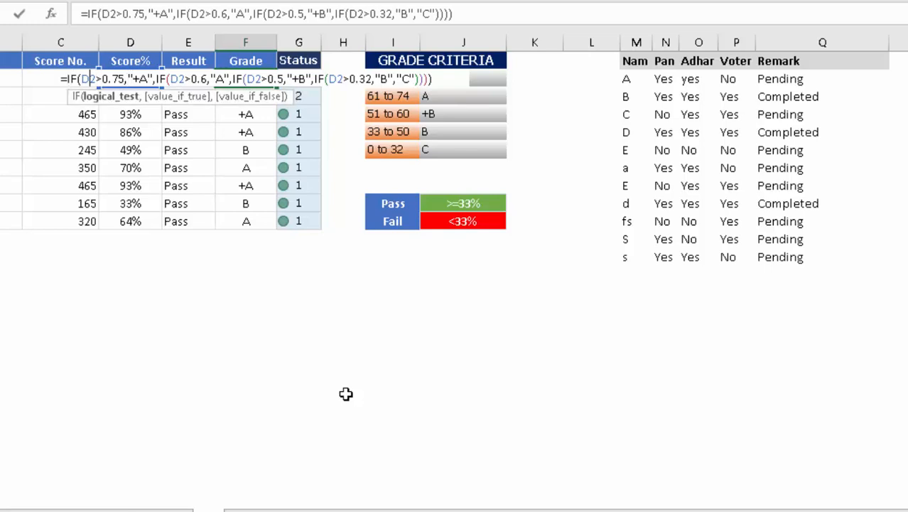
pyautogui.press('Right')
pyautogui.press('Right')
pyautogui.press('Right')
pyautogui.hotkey('ctrl', 'shift', 'Left')
pyautogui.press('Right')
pyautogui.press('Right')
pyautogui.press('Right')
pyautogui.press('Right')
pyautogui.press('Right')
pyautogui.hotkey('shift', 'Right')
pyautogui.hotkey('shift', 'Right')
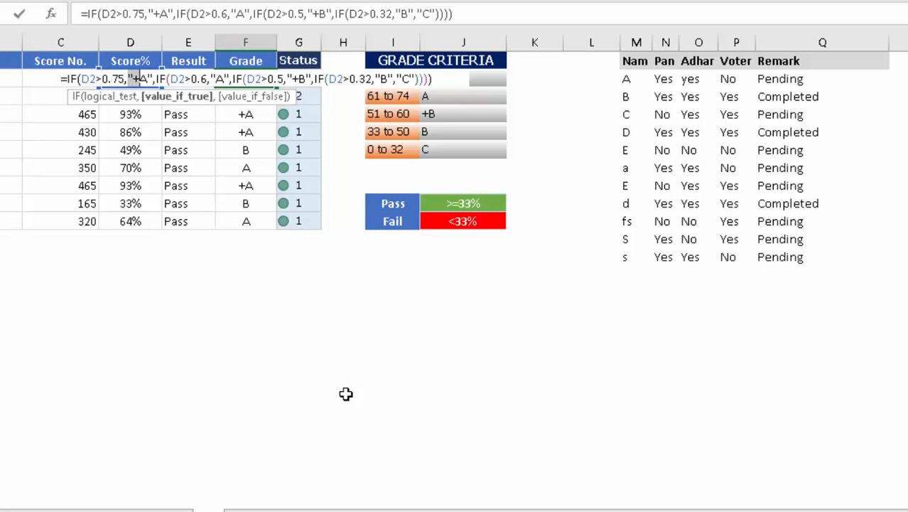
# Examine the second IF in F2's formula, reading the D2>0.6 test and its "A" result
pyautogui.press('Right')
pyautogui.press('Right')
pyautogui.press('Right')
pyautogui.press('Right')
pyautogui.press('Right')
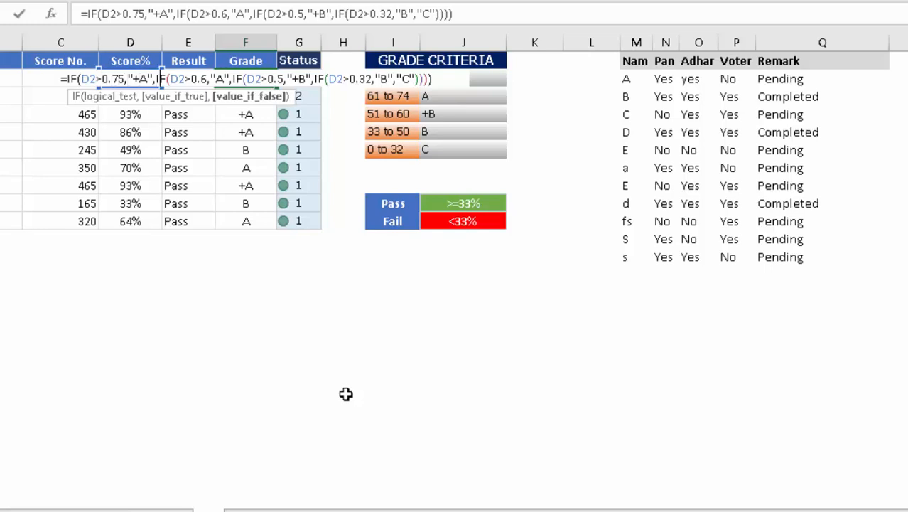
pyautogui.press('Right')
pyautogui.press('Right')
pyautogui.press('Right')
pyautogui.press('Right')
pyautogui.press('Right')
pyautogui.press('Right')
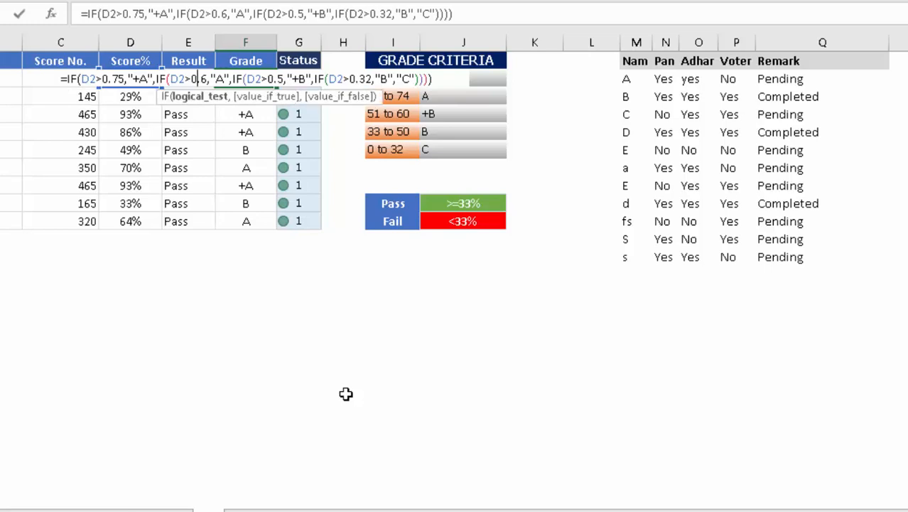
pyautogui.press('Right')
pyautogui.press('Right')
pyautogui.press('Right')
pyautogui.press('Right')
pyautogui.press('Right')
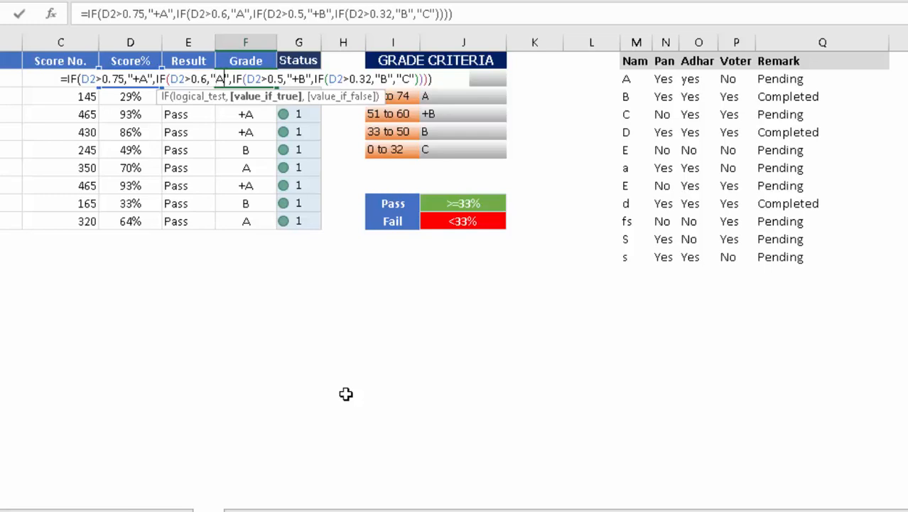
# Examine the third IF in F2's formula, reading the D2>0.5 test and its "+B" result
pyautogui.press('Right')
pyautogui.press('Right')
pyautogui.press('Right')
pyautogui.press('Right')
pyautogui.press('Right')
pyautogui.press('Right')
pyautogui.press('Right')
pyautogui.press('Right')
pyautogui.press('Right')
pyautogui.press('Right')
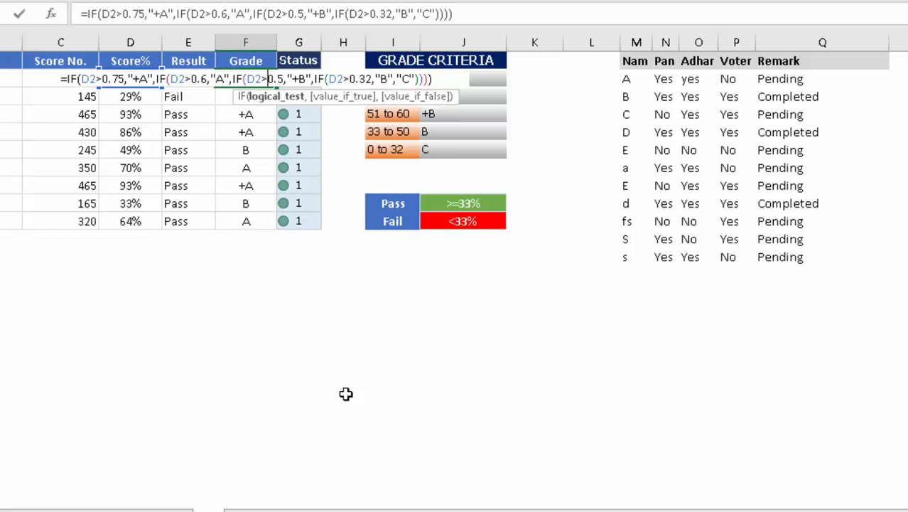
pyautogui.press('Right')
pyautogui.press('Right')
pyautogui.press('Right')
pyautogui.press('Right')
pyautogui.press('Right')
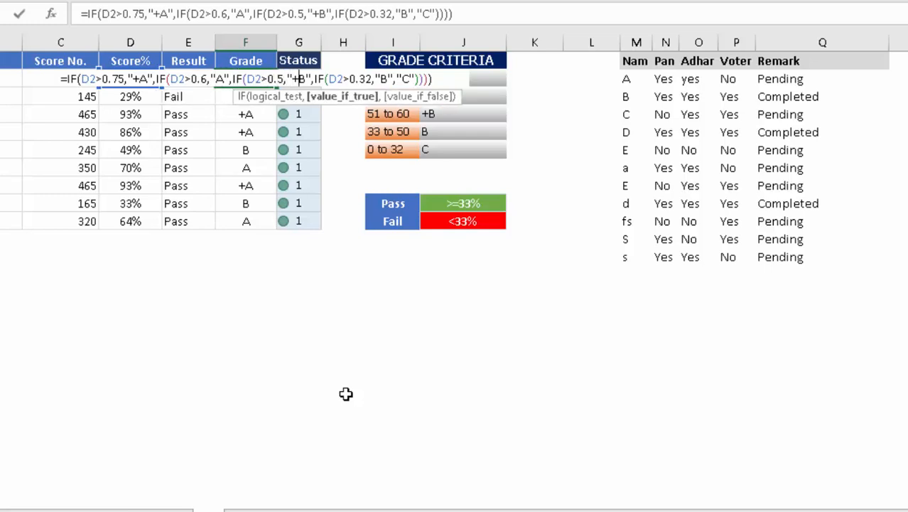
# Examine the last IF in F2's formula, covering the D2>0.32 test with its "B" and "C" results, and close the formula without changes
pyautogui.press('Right')
pyautogui.press('Right')
pyautogui.press('Right')
pyautogui.press('Right')
pyautogui.press('Right')
pyautogui.press('Right')
pyautogui.press('Right')
pyautogui.press('Right')
pyautogui.press('Right')
pyautogui.press('Right')
pyautogui.press('Right')
pyautogui.press('Right')
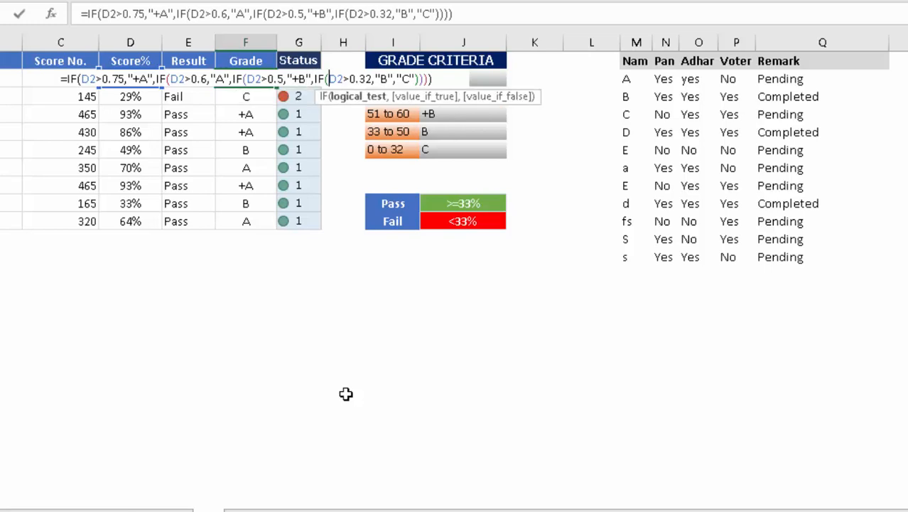
pyautogui.press('Left')
pyautogui.press('Left')
pyautogui.press('Left')
pyautogui.press('Left')
pyautogui.press('Left')
pyautogui.press('Right')
pyautogui.press('Right')
pyautogui.press('Right')
pyautogui.press('Right')
pyautogui.press('Right')
pyautogui.press('Right')
pyautogui.press('Right')
pyautogui.press('Right')
pyautogui.press('Right')
pyautogui.press('Right')
pyautogui.press('Right')
pyautogui.press('Right')
pyautogui.press('Left')
pyautogui.press('Left')
pyautogui.press('Left')
pyautogui.press('Left')
pyautogui.press('Left')
pyautogui.press('Left')
pyautogui.press('Left')
pyautogui.press('Right')
pyautogui.press('Right')
pyautogui.press('Right')
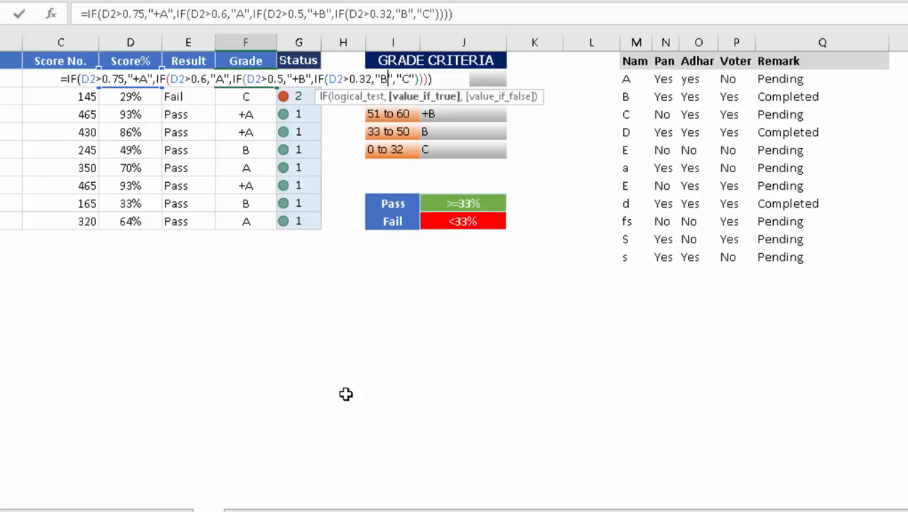
pyautogui.press('Right')
pyautogui.press('Right')
pyautogui.press('Left')
pyautogui.press('Left')
pyautogui.hotkey('ctrl', 'Return')
# Check the Grade formula in F3 and the Status formula in G2
pyautogui.hotkey('shift', 'Down')
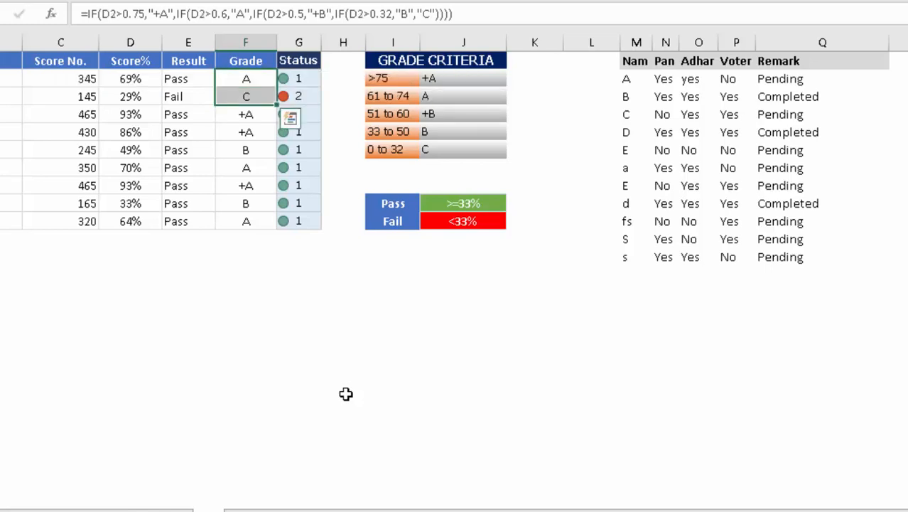
pyautogui.press('Down')
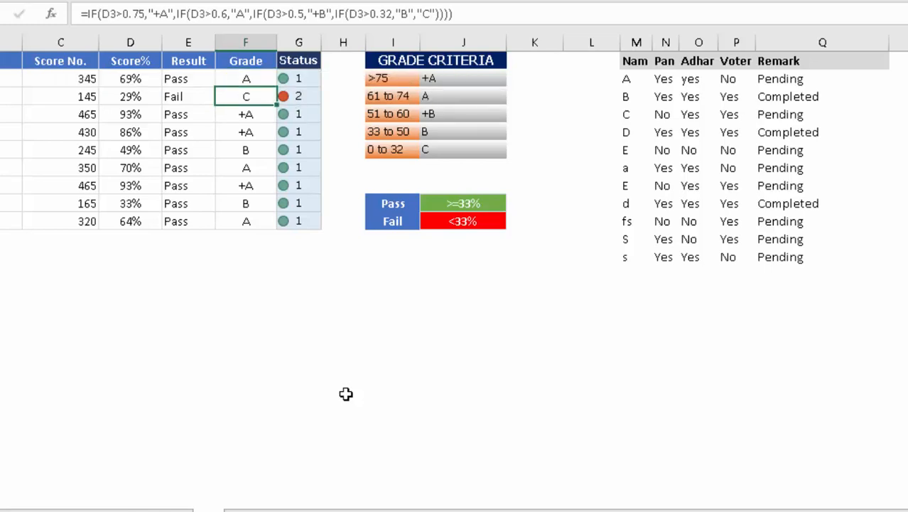
pyautogui.press('Right')
pyautogui.press('Up')
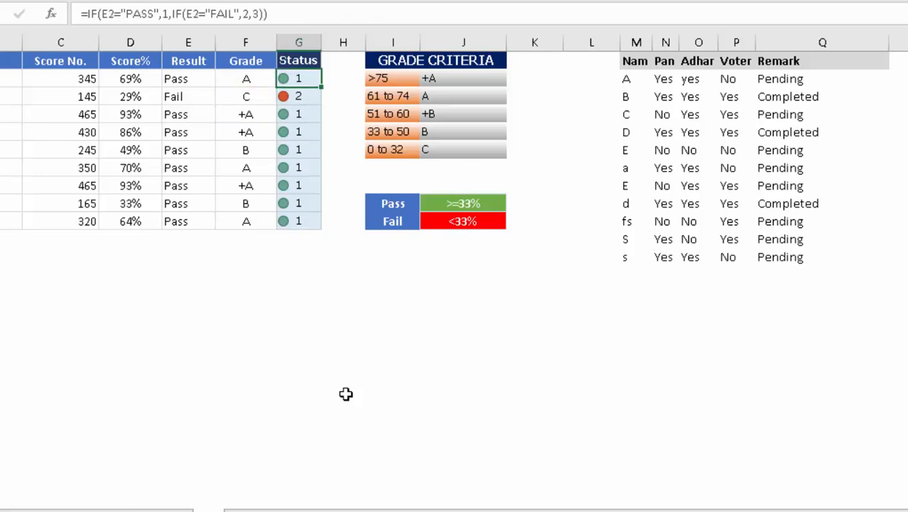
# Open the Status formula in G2 and examine its first IF, covering the E2="PASS" test and its result 1
pyautogui.press('F2')
pyautogui.press('Left')
pyautogui.press('Left')
pyautogui.press('Left')
pyautogui.press('Left')
pyautogui.press('Left')
pyautogui.press('Left')
pyautogui.press('Left')
pyautogui.press('Left')
pyautogui.press('Left')
pyautogui.press('Left')
pyautogui.press('Left')
pyautogui.press('Left')
pyautogui.press('Left')
pyautogui.press('Left')
pyautogui.press('Left')
pyautogui.press('Left')
pyautogui.press('Left')
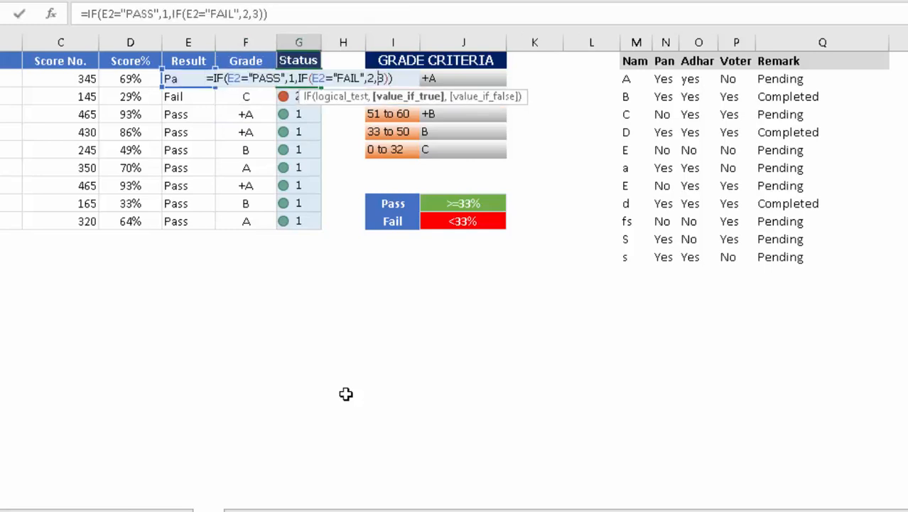
pyautogui.press('Left')
pyautogui.press('Left')
pyautogui.press('Left')
pyautogui.press('Left')
pyautogui.press('Left')
pyautogui.press('Left')
pyautogui.press('Left')
pyautogui.press('Left')
pyautogui.press('Left')
pyautogui.press('Left')
pyautogui.press('Left')
pyautogui.press('Left')
pyautogui.press('Left')
pyautogui.press('Left')
pyautogui.press('Left')
pyautogui.press('Left')
pyautogui.press('Right')
pyautogui.press('Right')
pyautogui.press('Right')
pyautogui.press('Right')
pyautogui.press('Right')
pyautogui.press('Right')
pyautogui.press('Right')
pyautogui.press('Right')
pyautogui.press('Right')
pyautogui.press('Right')
pyautogui.press('Right')
pyautogui.press('Right')
pyautogui.press('Right')
pyautogui.press('Right')
pyautogui.press('Right')
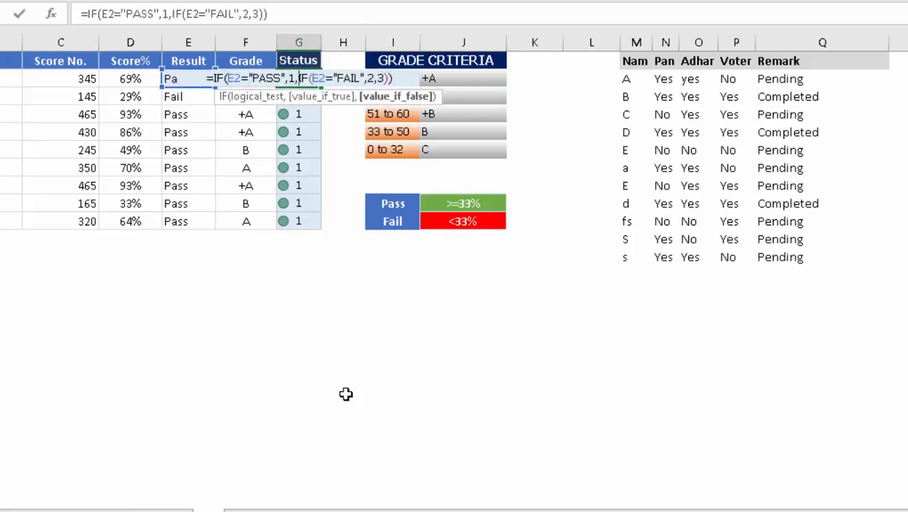
# Examine the nested IF in G2's formula, covering the E2="FAIL" test with results 2 and 3, and close the formula without changes
pyautogui.press('Left')
pyautogui.press('Right')
pyautogui.press('Right')
pyautogui.press('Right')
pyautogui.press('Right')
pyautogui.press('Right')
pyautogui.press('Right')
pyautogui.press('Right')
pyautogui.press('Right')
pyautogui.press('Right')
pyautogui.press('Right')
pyautogui.press('Right')
pyautogui.press('Right')
pyautogui.press('Right')
pyautogui.press('Right')
pyautogui.press('Right')
pyautogui.press('Right')
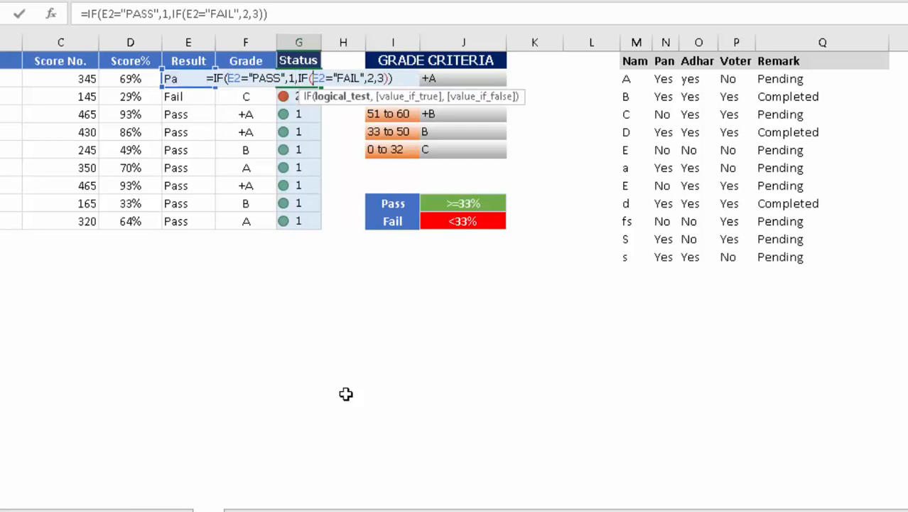
pyautogui.press('Left')
pyautogui.press('Left')
pyautogui.press('Right')
pyautogui.press('Right')
pyautogui.press('Right')
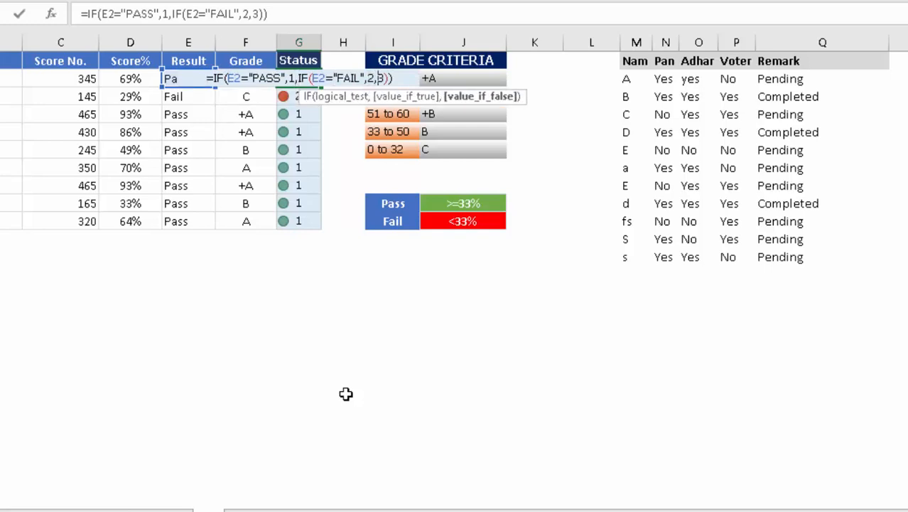
pyautogui.press('Escape')
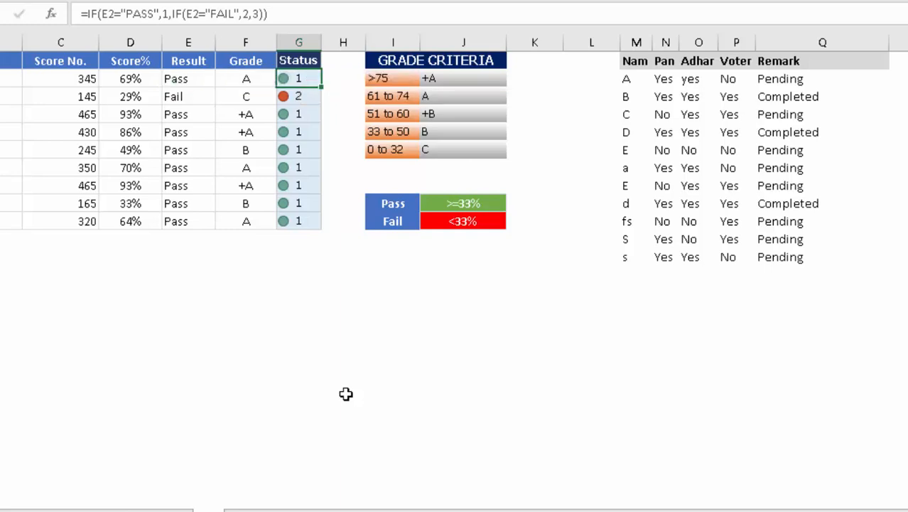
# Review the Status codes in column G and the neighbouring grades in column F
pyautogui.hotkey('ctrl', 'shift', 'Down')
pyautogui.press('Down')
pyautogui.press('Down')
pyautogui.press('Down')
pyautogui.press('Down')
pyautogui.press('Left')
pyautogui.press('Up')
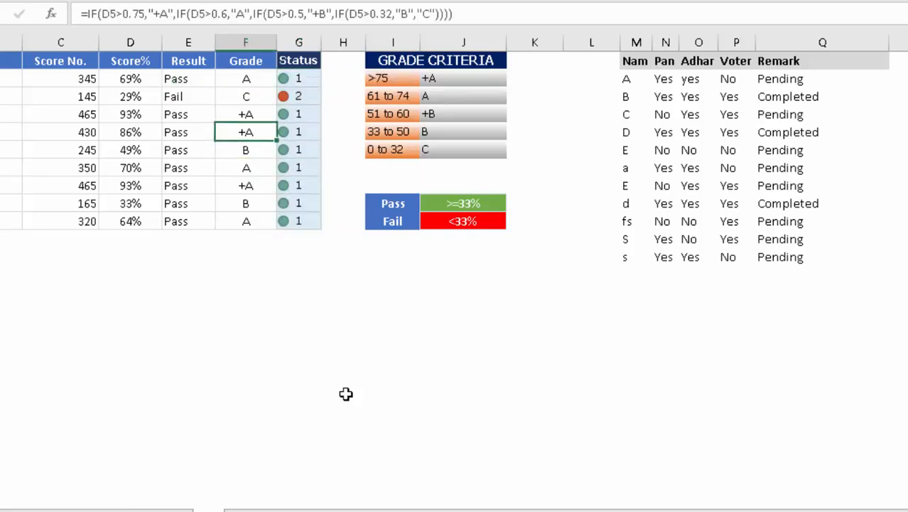
pyautogui.press('Up')
pyautogui.press('Up')
# Go to the Pan, Adhar and Voter table and check the Remark formulas in Q3 and Q2
pyautogui.press('Right')
pyautogui.press('Right')
pyautogui.press('Right')
pyautogui.press('Right')
pyautogui.press('Right')
pyautogui.press('Right')
pyautogui.press('Right')
pyautogui.press('Right')
pyautogui.press('Right')
pyautogui.press('Right')
pyautogui.press('Right')
pyautogui.press('Right')
pyautogui.press('Right')
pyautogui.press('Right')
pyautogui.press('Right')
pyautogui.press('Right')
pyautogui.press('Right')
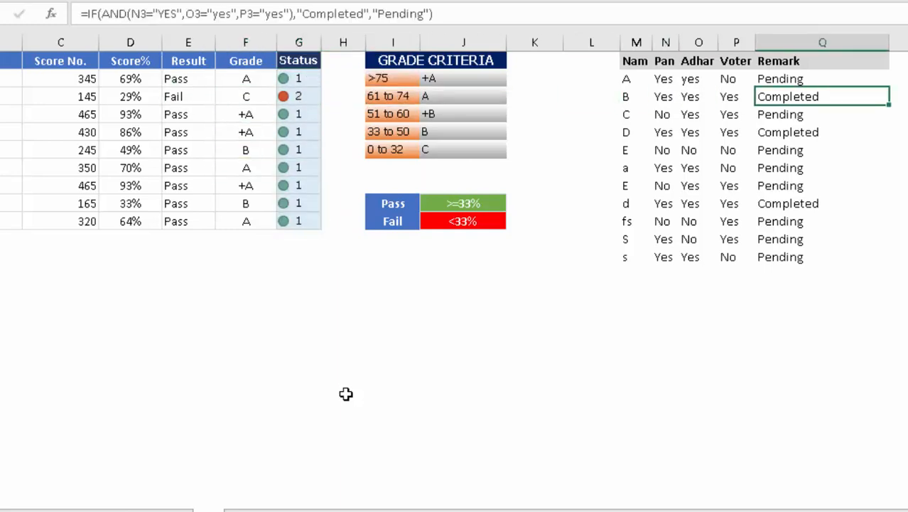
pyautogui.press('Left')
pyautogui.press('Left')
pyautogui.press('Left')
pyautogui.press('Left')
pyautogui.press('Left')
pyautogui.press('Left')
pyautogui.press('Left')
pyautogui.press('Up')
pyautogui.press('Right')
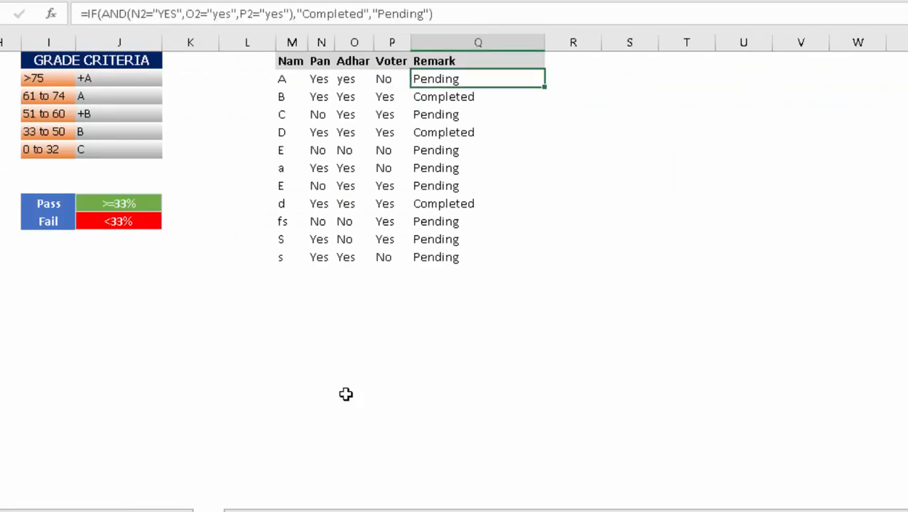
# Examine the Pan, Adhar and Voter entries in N2:P2 that the Remark in Q2 depends on
pyautogui.press('Left')
pyautogui.press('Left')
pyautogui.press('Right')
pyautogui.press('Right')
pyautogui.press('Left')
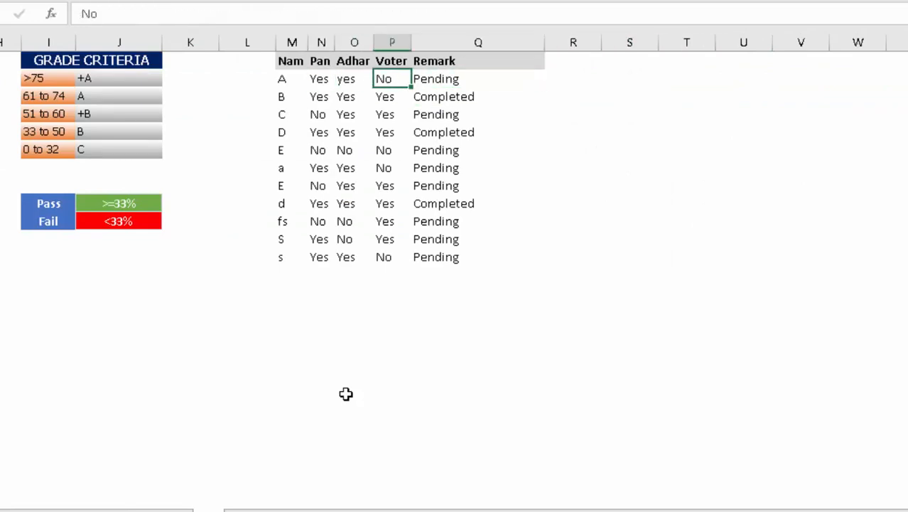
pyautogui.press('Left')
pyautogui.press('Left')
pyautogui.press('Left')
pyautogui.press('Right')
pyautogui.hotkey('shift', 'Right')
pyautogui.hotkey('shift', 'Right')
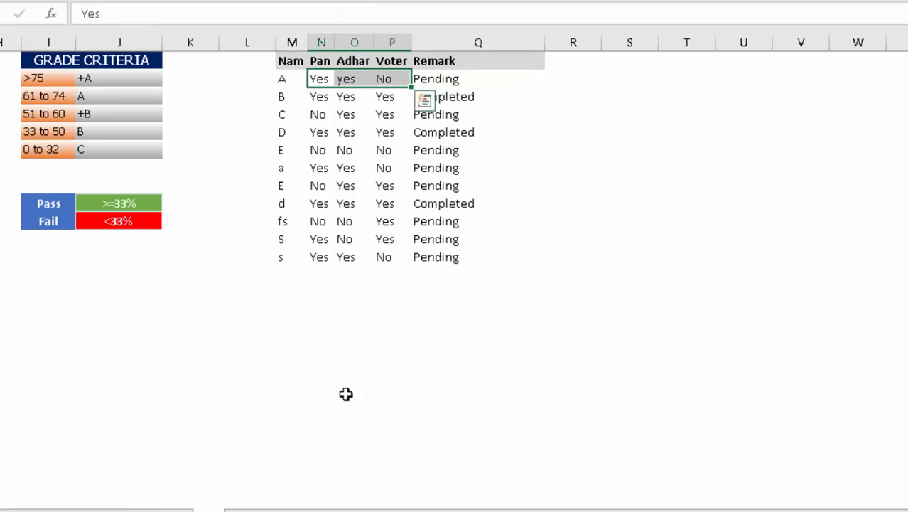
pyautogui.hotkey('shift', 'Left')
pyautogui.hotkey('shift', 'Left')
pyautogui.hotkey('shift', 'Right')
pyautogui.hotkey('shift', 'Right')
pyautogui.press('Right')
pyautogui.press('Right')
pyautogui.press('Right')
# Open the Remark formula in Q2 and examine the AND function's first condition, N2="YES"
pyautogui.press('F2')
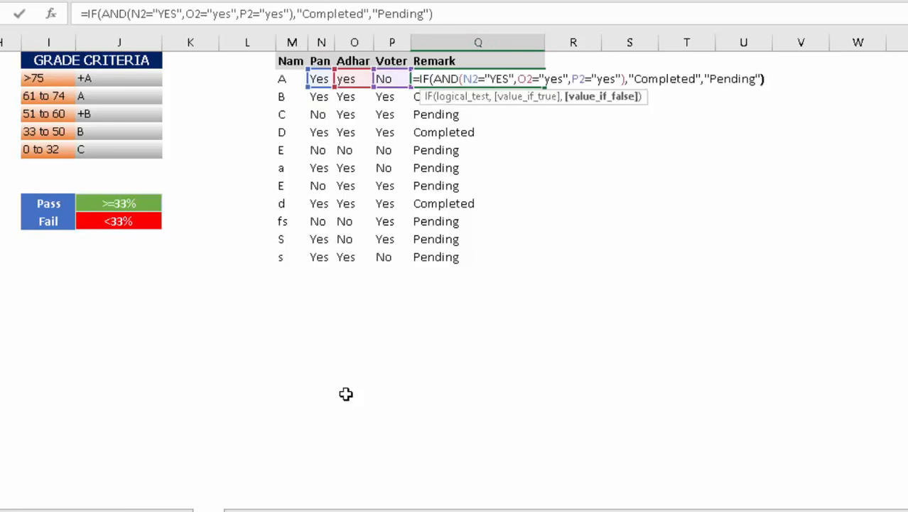
pyautogui.press('Left')
pyautogui.press('Left')
pyautogui.press('Left')
pyautogui.press('Left')
pyautogui.press('Left')
pyautogui.press('Left')
pyautogui.press('Left')
pyautogui.press('Left')
pyautogui.press('Left')
pyautogui.press('Left')
pyautogui.press('Left')
pyautogui.press('Left')
pyautogui.press('Left')
pyautogui.press('Left')
pyautogui.press('Left')
pyautogui.press('Left')
pyautogui.press('Left')
pyautogui.press('Left')
pyautogui.press('Left')
pyautogui.press('Left')
pyautogui.press('Left')
pyautogui.press('Left')
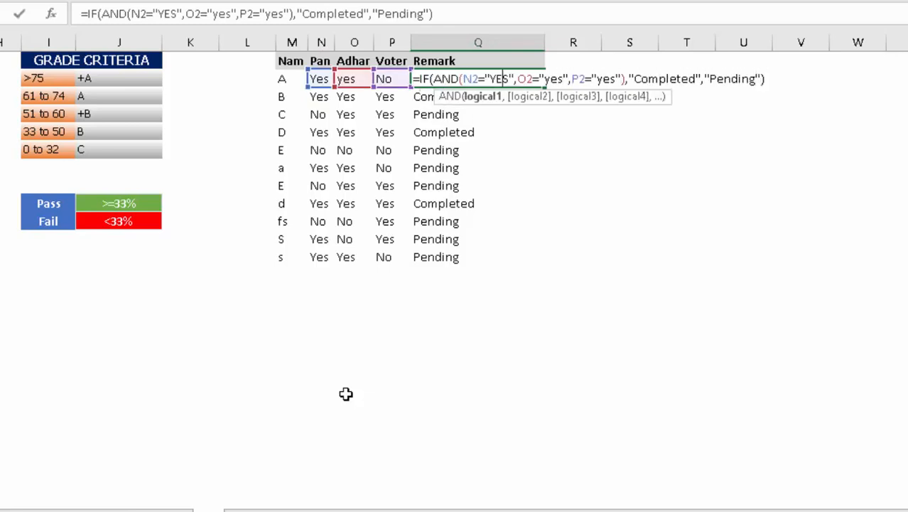
pyautogui.press('Left')
# Examine the remaining AND conditions in Q2's formula, O2="yes" and P2="yes"
pyautogui.press('Right')
pyautogui.press('Right')
pyautogui.press('Right')
pyautogui.press('Right')
pyautogui.press('Right')
pyautogui.press('Right')
pyautogui.press('Right')
pyautogui.press('Right')
pyautogui.press('Right')
pyautogui.press('Right')
pyautogui.press('Right')
pyautogui.press('Right')
pyautogui.press('Right')
pyautogui.press('Right')
pyautogui.press('Right')
pyautogui.press('Right')
pyautogui.press('Right')
pyautogui.press('Right')
pyautogui.press('Right')
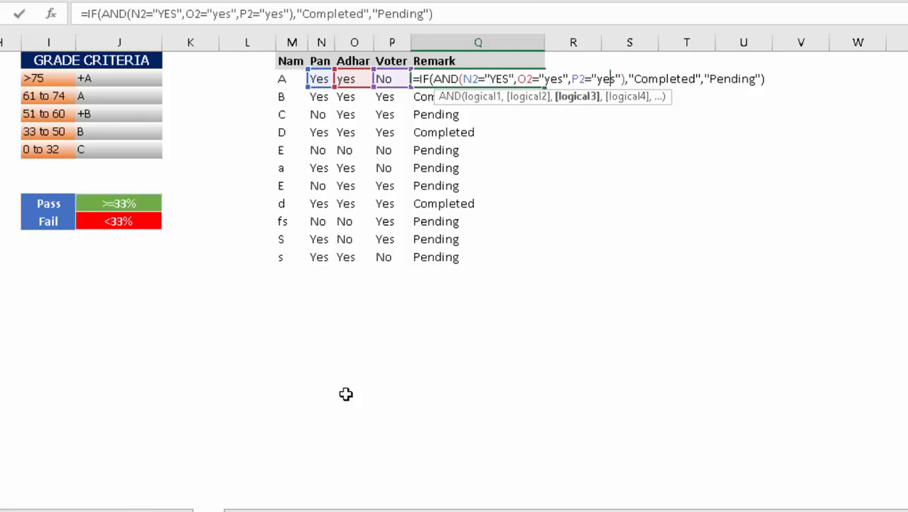
pyautogui.press('Left')
pyautogui.press('Left')
pyautogui.press('Left')
pyautogui.press('Left')
pyautogui.press('Left')
pyautogui.press('Left')
pyautogui.press('Left')
pyautogui.press('Left')
pyautogui.press('Left')
pyautogui.press('Left')
pyautogui.press('Left')
# Examine the true and false results "Completed" and "Pending" in Q2's formula and close it without changes
pyautogui.press('Right')
pyautogui.press('Right')
pyautogui.press('Right')
pyautogui.press('Right')
pyautogui.press('Right')
pyautogui.press('Right')
pyautogui.press('Right')
pyautogui.press('Right')
pyautogui.press('Right')
pyautogui.press('Right')
pyautogui.press('Right')
pyautogui.press('Right')
pyautogui.press('Right')
pyautogui.press('Right')
pyautogui.press('Right')
pyautogui.press('Right')
pyautogui.press('Right')
pyautogui.press('Right')
pyautogui.press('Right')
pyautogui.press('Right')
pyautogui.press('Left')
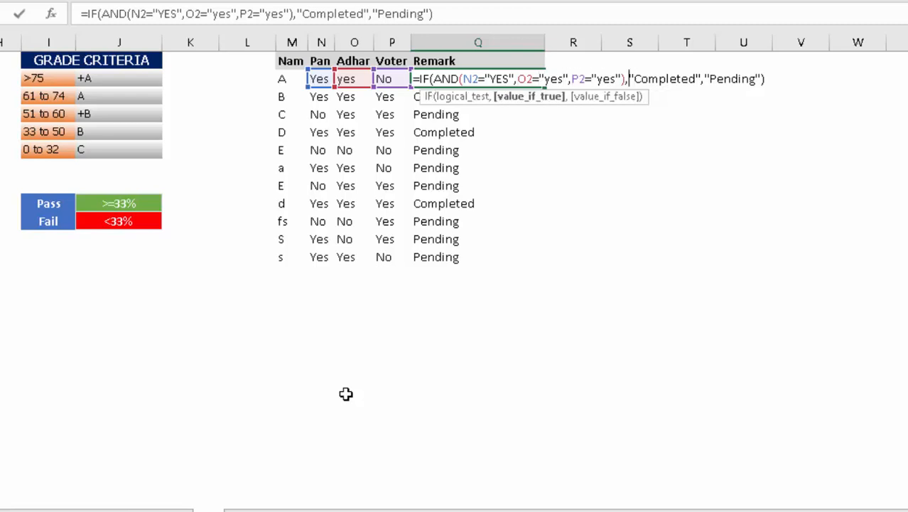
pyautogui.press('Right')
pyautogui.press('Right')
pyautogui.press('Right')
pyautogui.press('Right')
pyautogui.press('Right')
pyautogui.press('Right')
pyautogui.press('Right')
pyautogui.press('Right')
pyautogui.press('Right')
pyautogui.press('Right')
pyautogui.press('Right')
pyautogui.press('Right')
pyautogui.press('Right')
pyautogui.press('Escape')
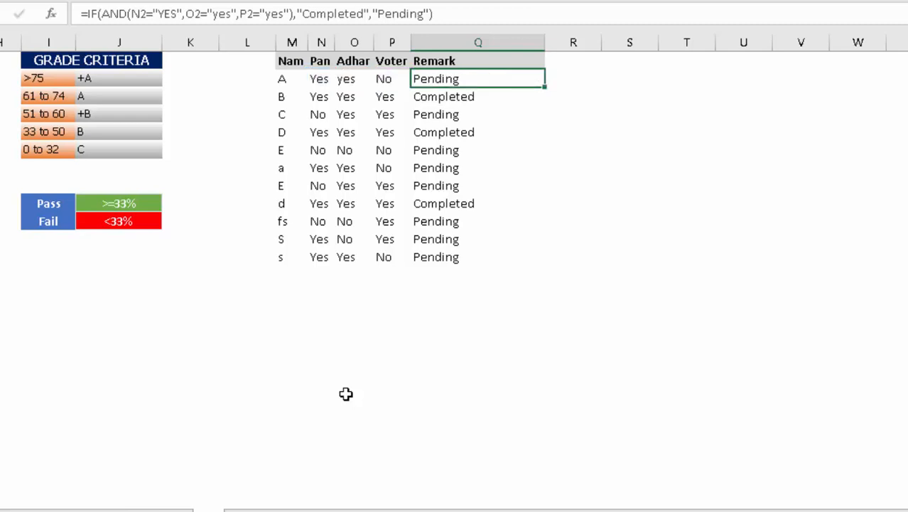
# Return to the score table and check the Score No. formula in C2
pyautogui.press('Left')
pyautogui.press('Up')
pyautogui.press('Left')
pyautogui.press('Left')
pyautogui.press('Left')
pyautogui.press('Left')
pyautogui.press('Left')
pyautogui.press('Left')
pyautogui.press('Left')
pyautogui.press('Left')
pyautogui.press('Left')
pyautogui.press('Left')
pyautogui.press('Left')
pyautogui.press('Left')
pyautogui.press('Left')
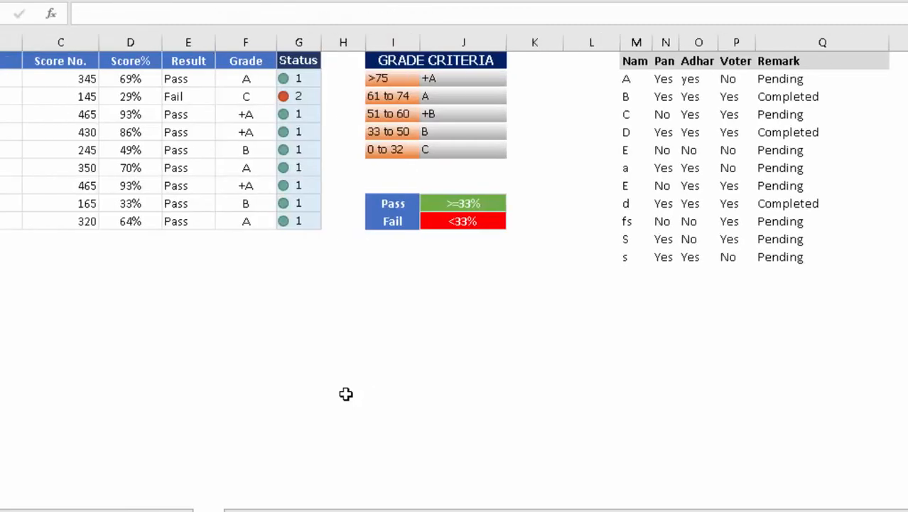
pyautogui.press('Right')
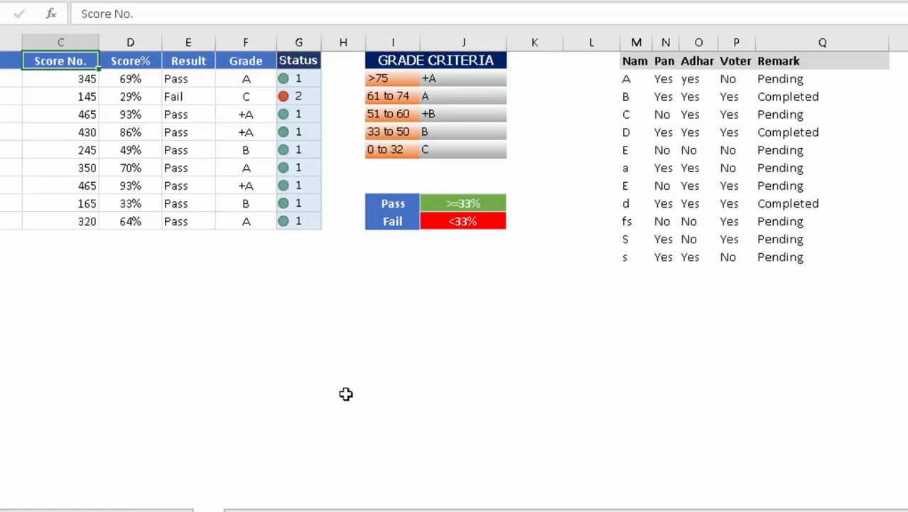
pyautogui.press('Down')
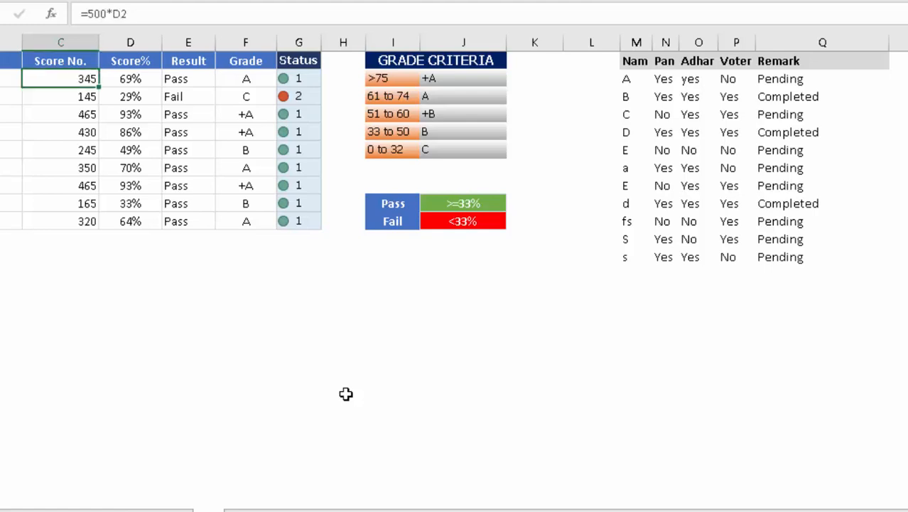
# Check the Pass or Fail IF formulas in E2 and E3 of the Result column, leaving them unchanged
pyautogui.press('Right')
pyautogui.press('Right')
pyautogui.press('F2')
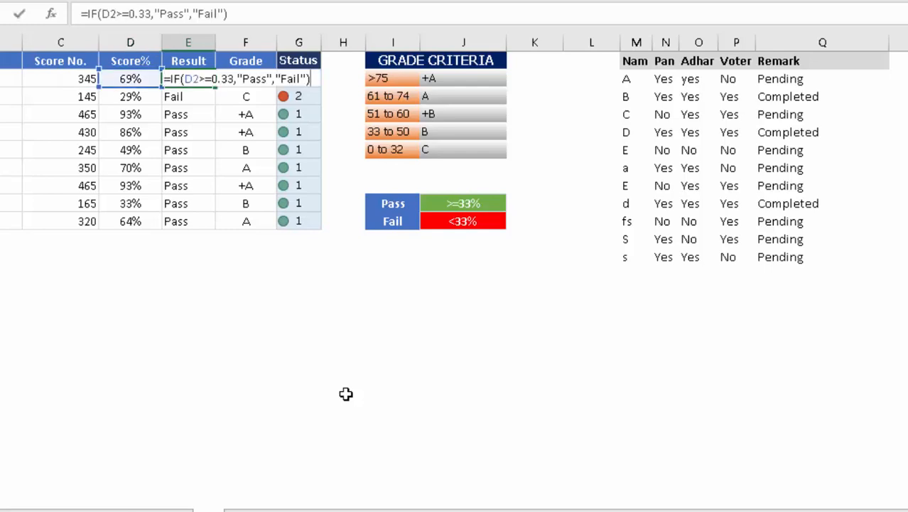
pyautogui.hotkey('ctrl', 'Return')
pyautogui.press('Down')
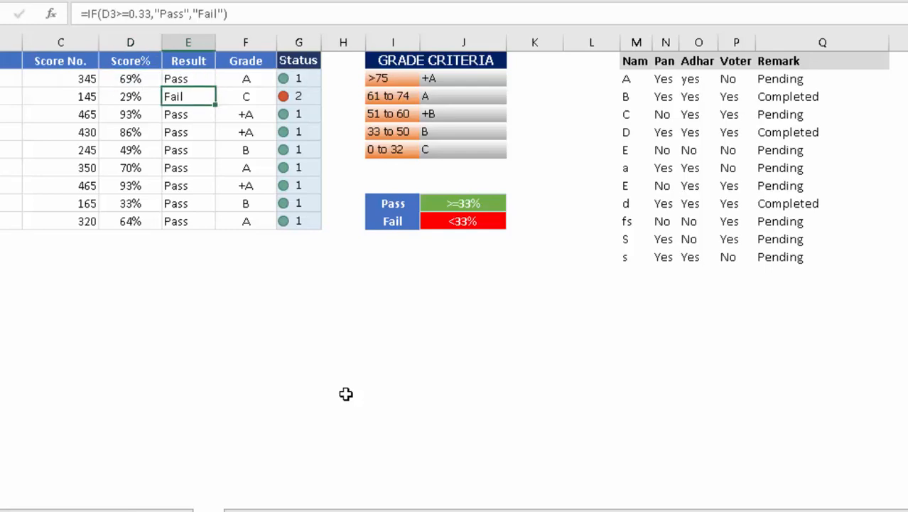